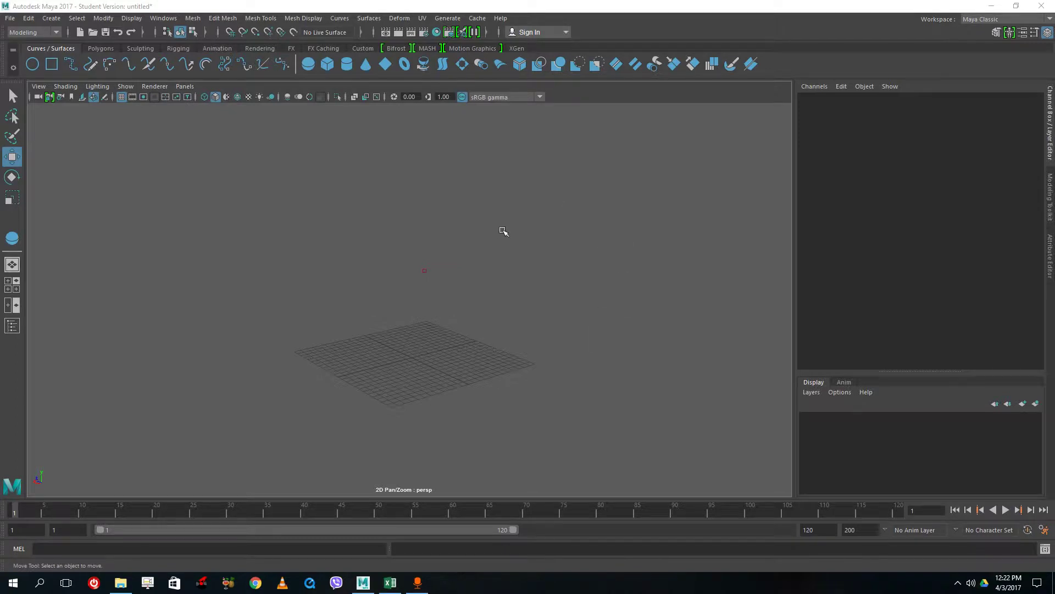
scroll(444, 356, "up", 3)
middle_click_drag(540, 356, 535, 269, "alt")
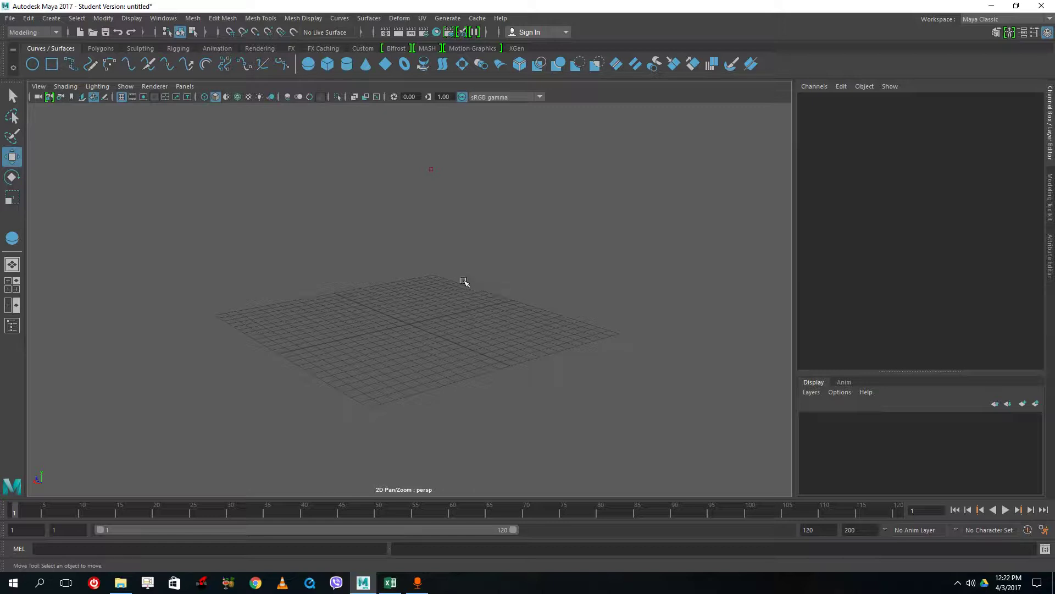
left_click_drag(444, 275, 485, 282, "alt")
scroll(408, 312, "down", 3)
scroll(410, 314, "up", 10)
left_click_drag(448, 320, 449, 295, "alt")
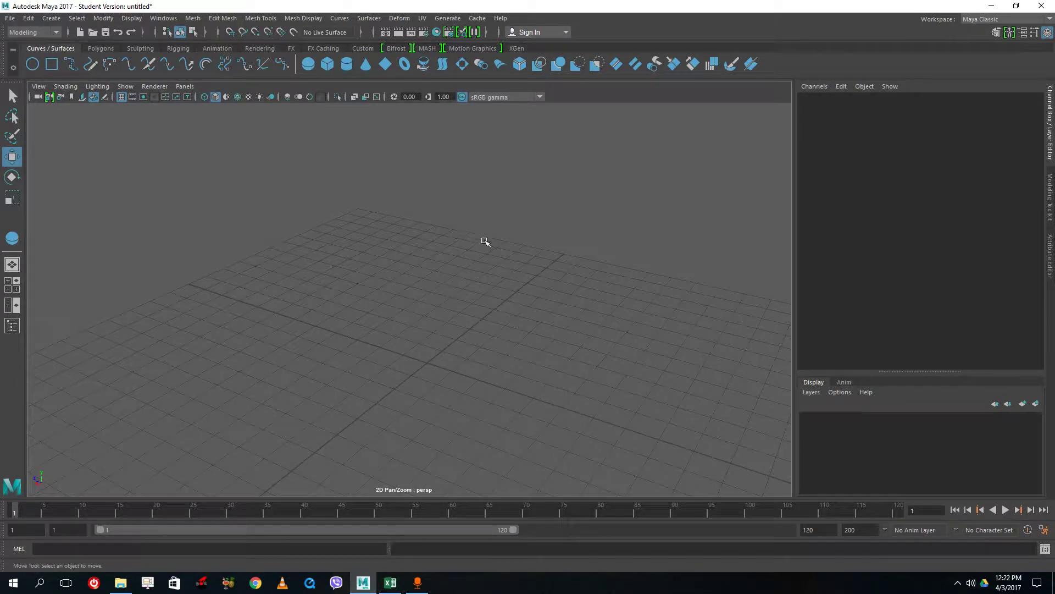
right_click_drag(452, 288, 454, 327, "alt")
mouse_move(542, 307)
left_mouse_down("alt")
mouse_move(476, 316)
mouse_move(510, 307)
mouse_move(556, 384)
mouse_move(545, 365)
mouse_move(533, 370)
mouse_move(407, 186)
left_mouse_up("alt")
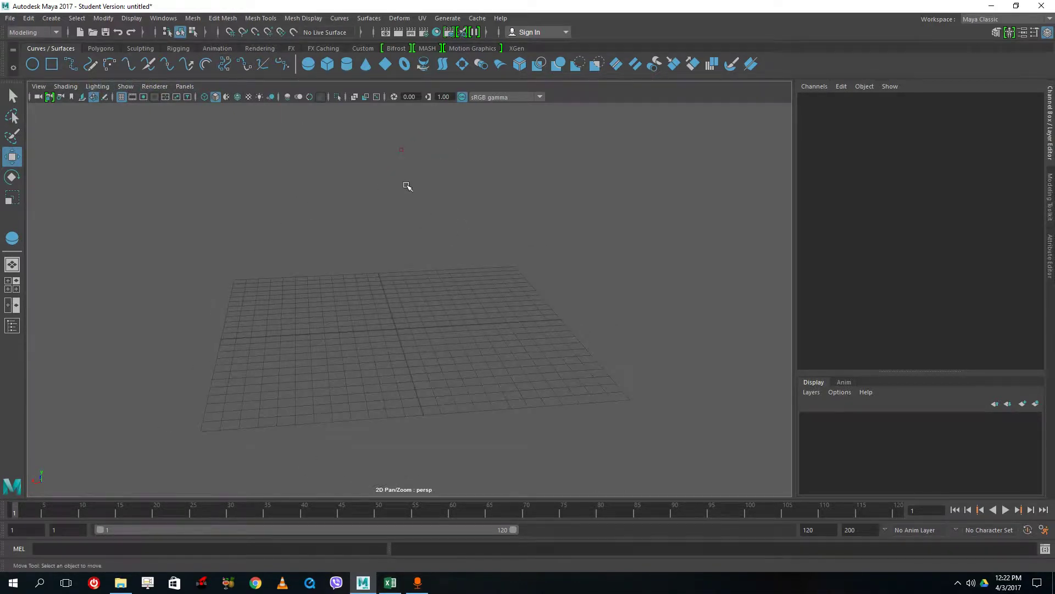
Step: Draw a goblet half-profile with the EP Curve tool in the side view, from the rim down through the stem to the base
left_click(72, 65)
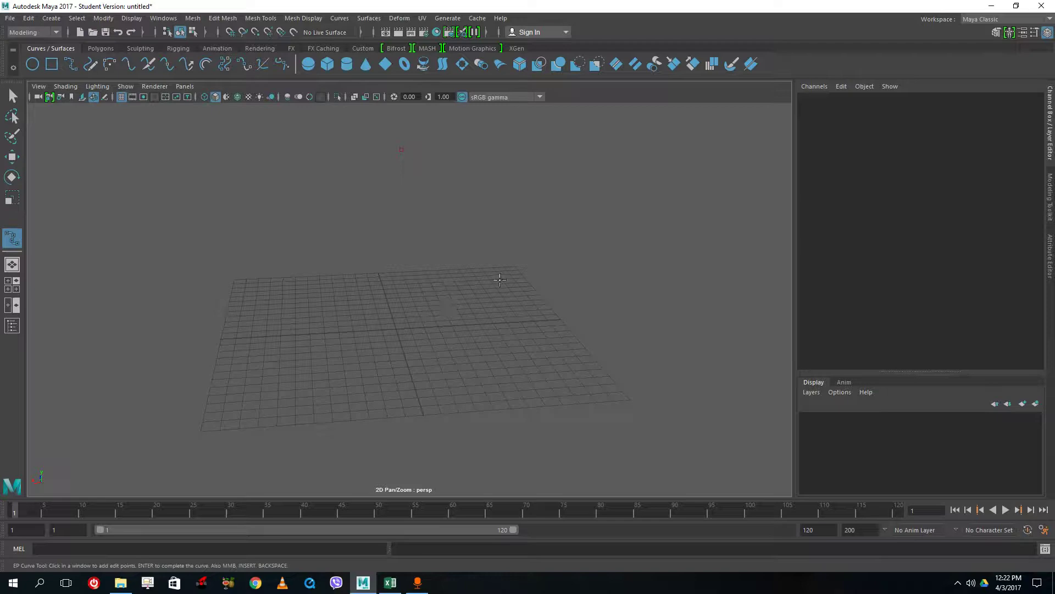
key("space")
key("space")
scroll(464, 192, "down", 3)
left_click(459, 163)
left_click(471, 186)
left_click(475, 235)
left_click(429, 260)
left_click(397, 307)
left_click(398, 351)
left_click(458, 366)
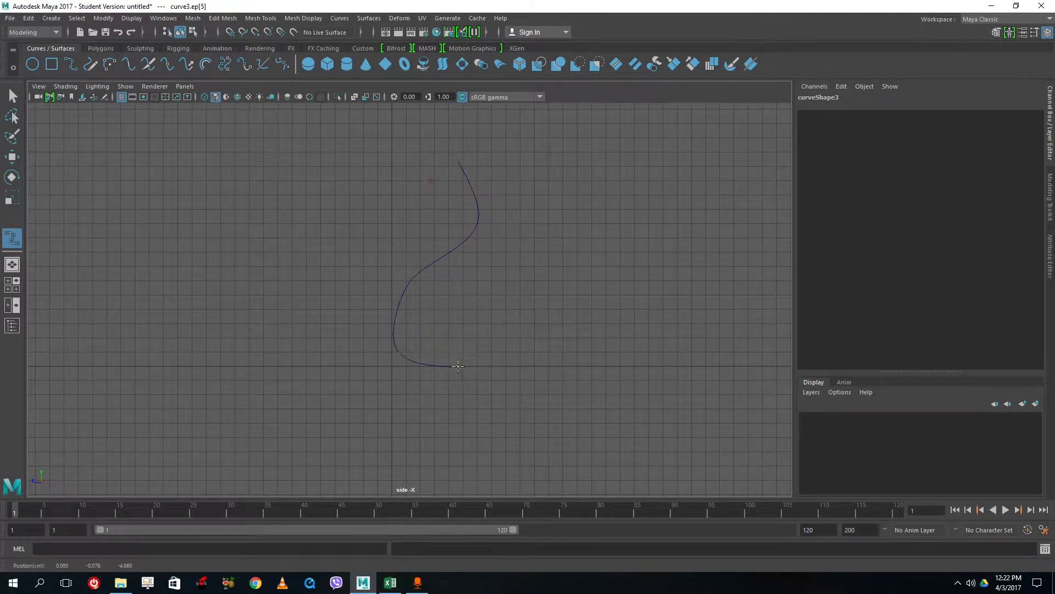
left_click(448, 365)
key("space")
key("space")
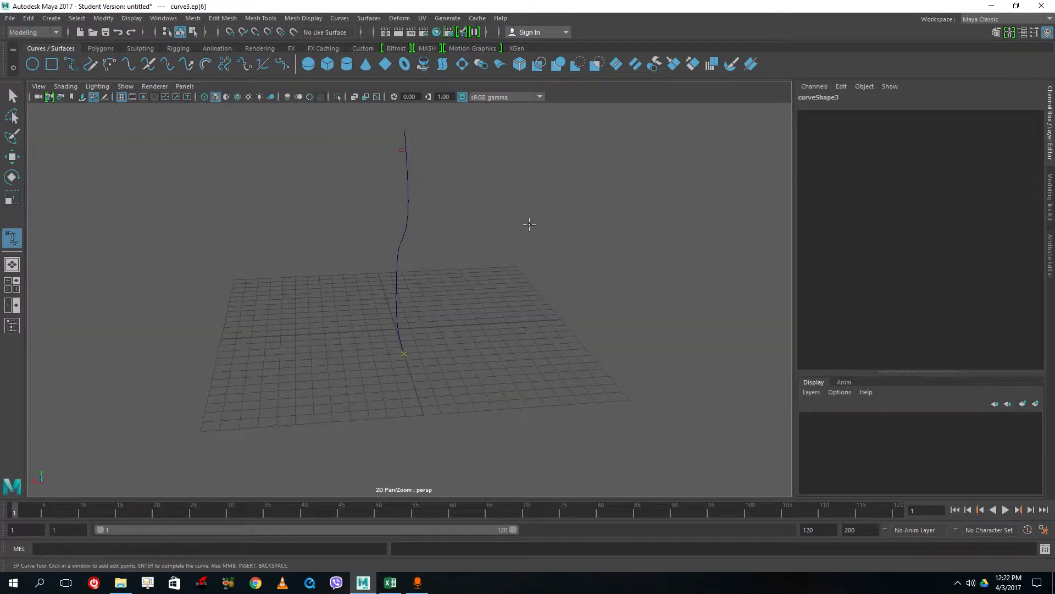
key("w")
left_click(19, 99)
Step: Revolve the profile curve 360 degrees around the Y axis as a cubic NURBS surface with 8 segments
left_click_drag(523, 292, 632, 262, "alt")
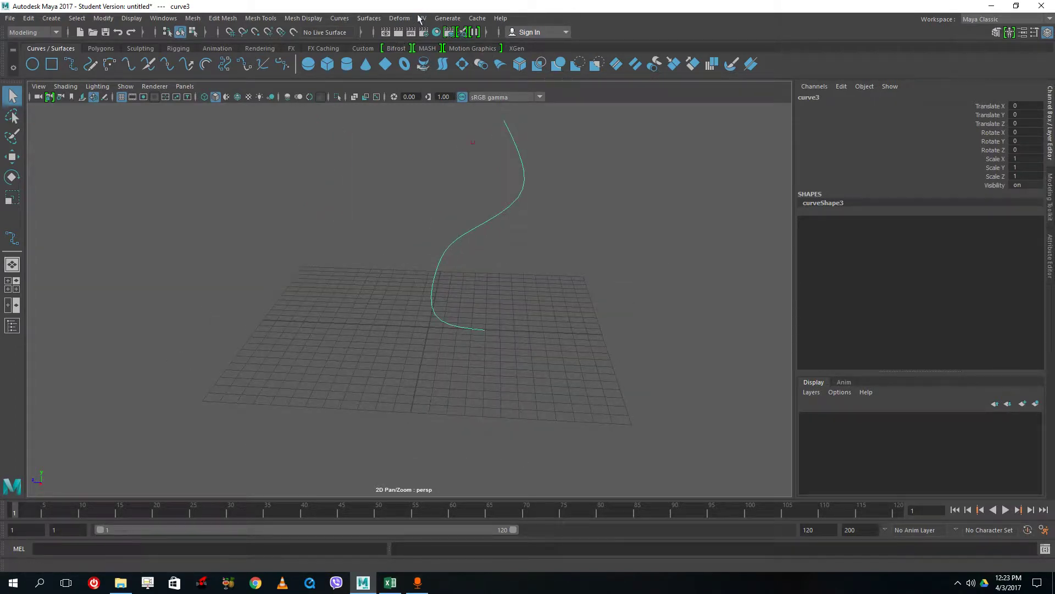
left_click(369, 18)
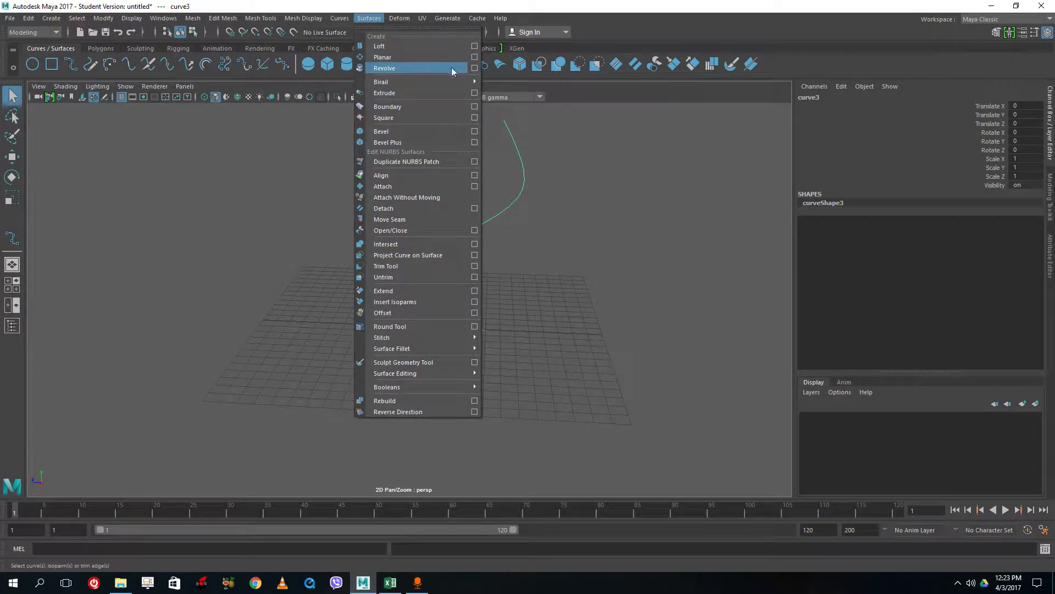
left_click(473, 68)
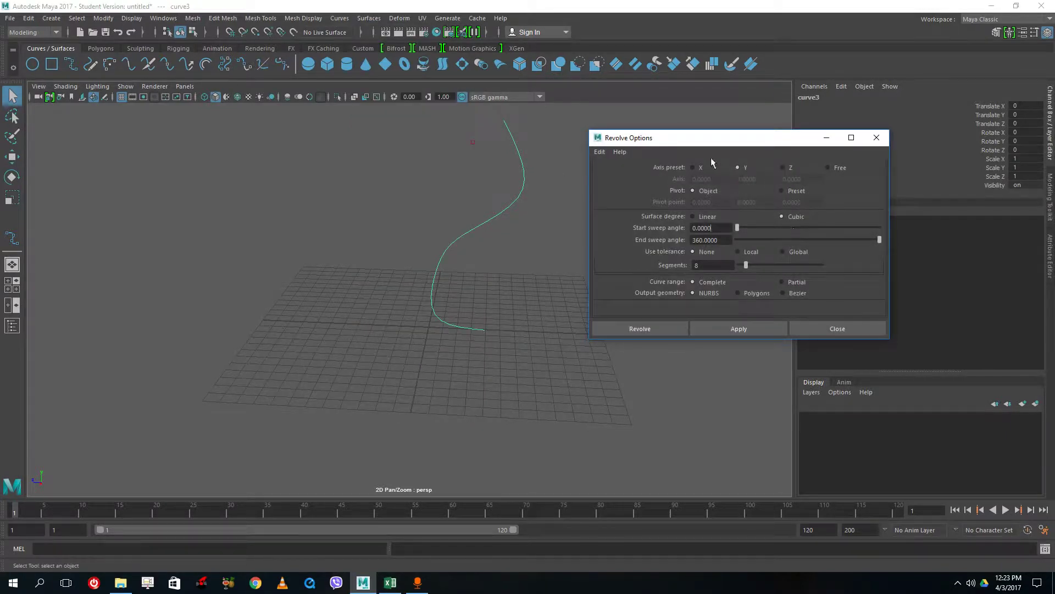
left_click(654, 328)
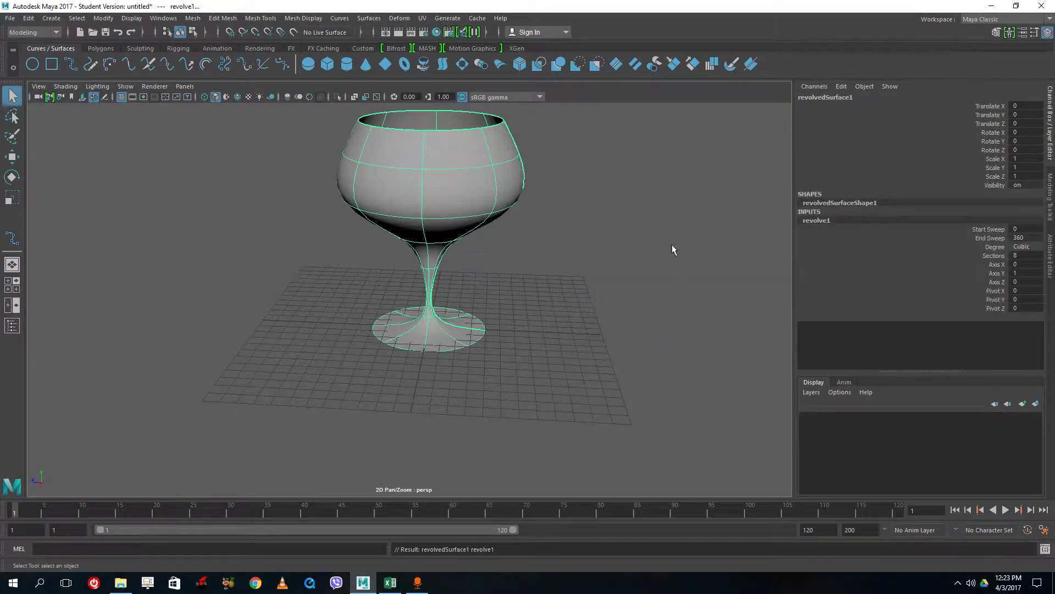
left_click(671, 244)
Step: Toggle two-sided lighting in the perspective view
left_click(123, 87)
mouse_move(108, 87)
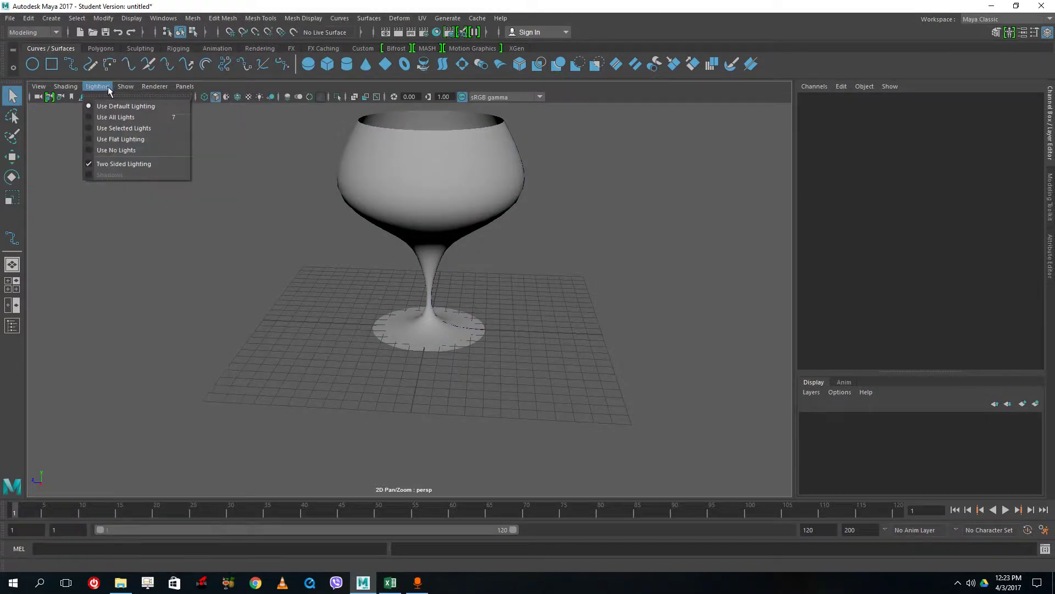
left_click(125, 164)
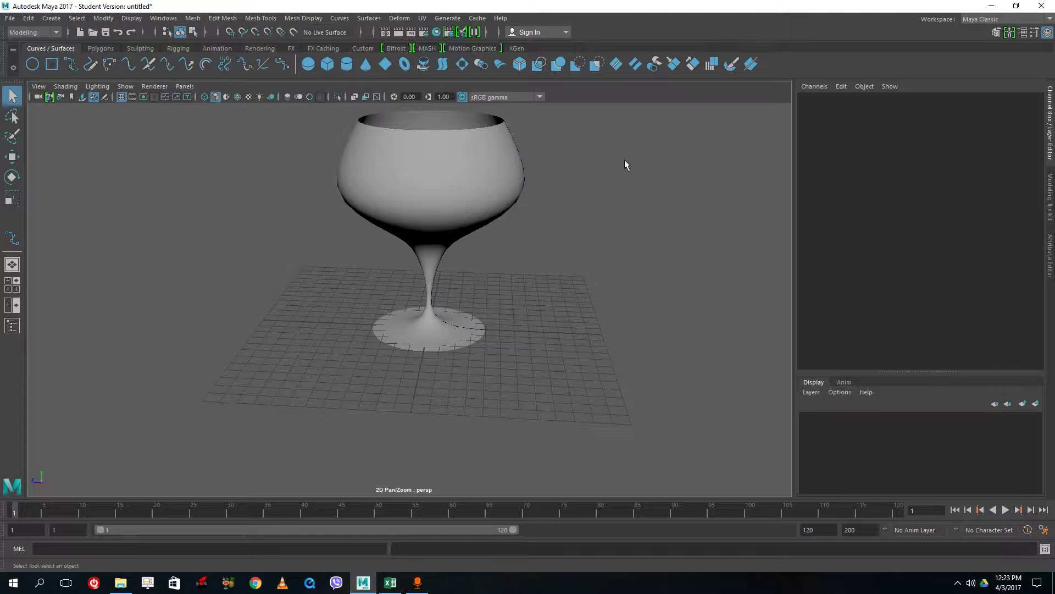
Step: Move the revolved goblet about 7.4 units along Z, away from its profile curve
left_click_drag(599, 212, 581, 273, "alt")
left_click(519, 202)
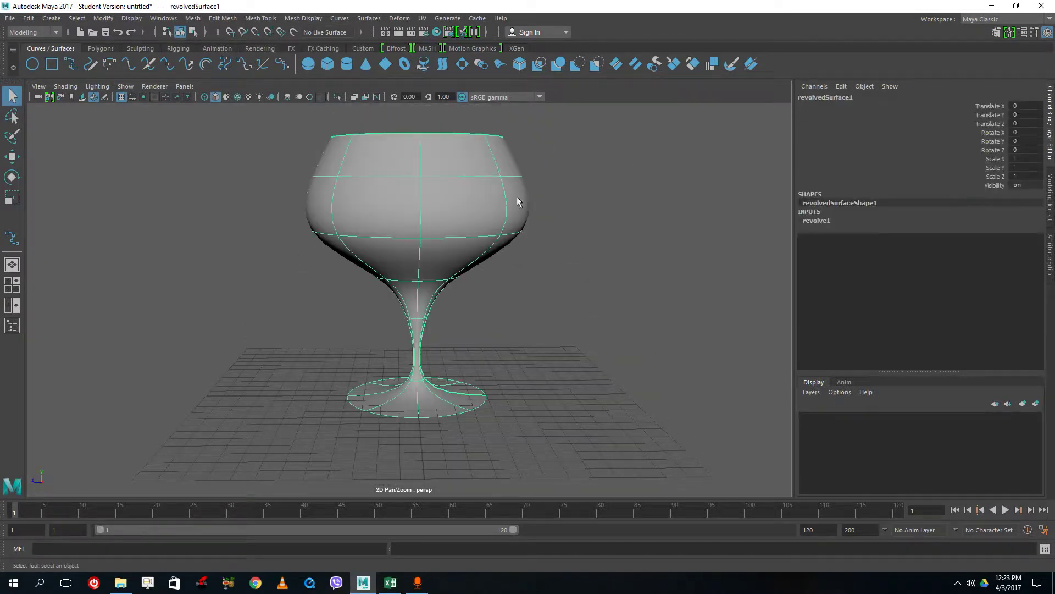
left_click(11, 157)
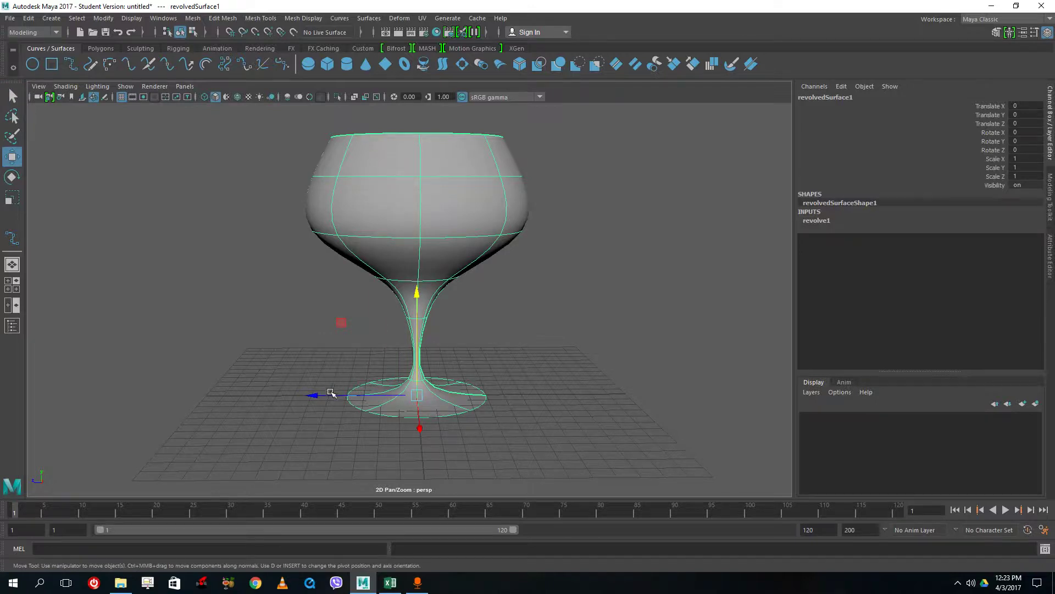
left_click_drag(330, 393, 200, 378)
Step: Show the profile curve's control vertices and move the upper ones inward to narrow the goblet's bowl and rim
left_click(526, 213)
right_click_drag(525, 211, 497, 217)
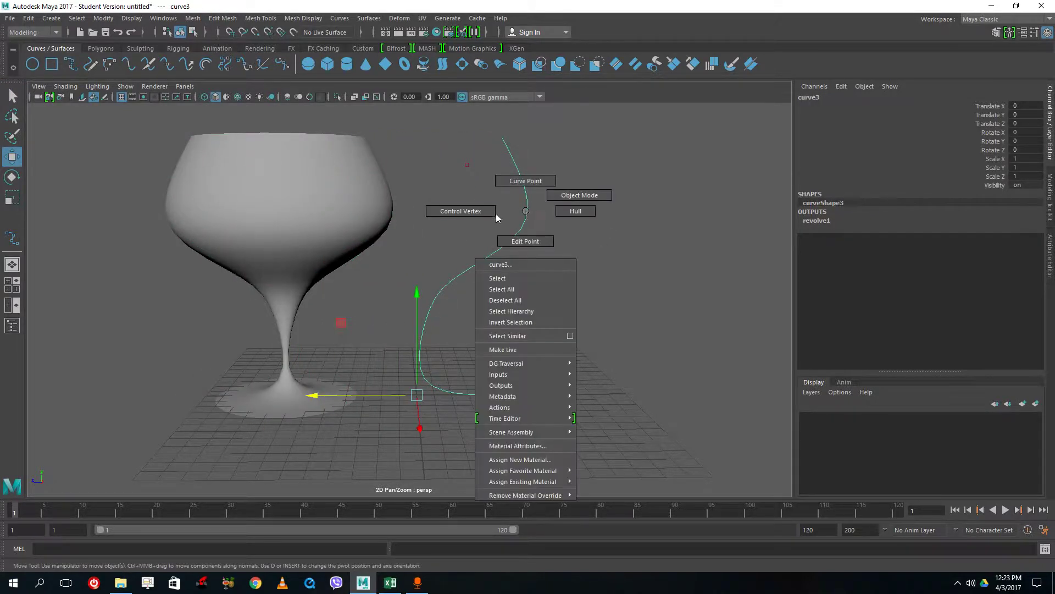
left_click_drag(602, 189, 507, 269)
left_click_drag(504, 229, 467, 230)
left_click_drag(458, 119, 444, 143)
left_click_drag(559, 161, 460, 172)
Step: Move the curve's lower control vertices to lengthen and slim the stem and reduce the base diameter
left_click_drag(549, 250, 438, 330)
left_click_drag(389, 306, 384, 325)
left_click_drag(394, 377, 376, 395)
left_click_drag(450, 292, 425, 311)
left_click_drag(516, 372, 429, 398)
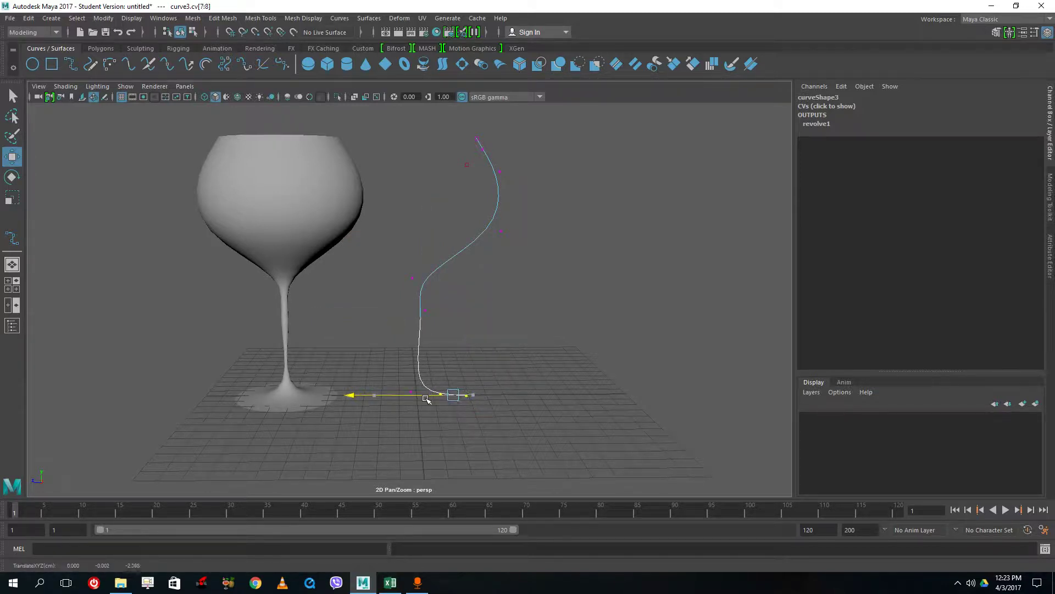
Step: Refine the control vertices at the bowl's underside, along the stem and near the base for a smoother, straighter stem
left_click_drag(541, 212, 478, 232)
left_click_drag(443, 296, 419, 313)
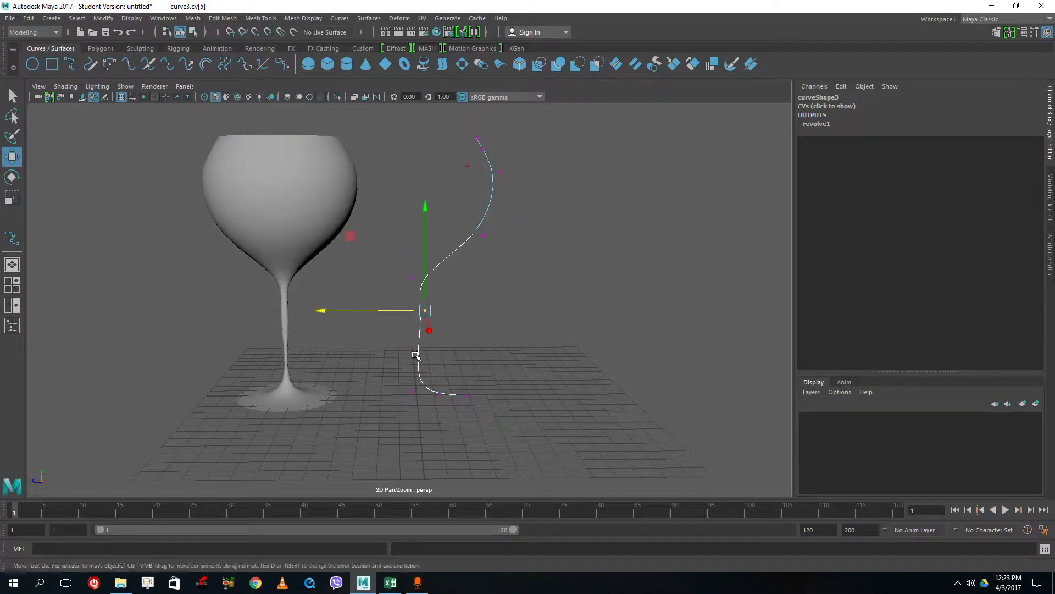
left_click(416, 356)
left_click_drag(389, 349, 390, 393)
left_click(412, 278)
mouse_move(404, 280)
left_mouse_down()
mouse_move(389, 281)
mouse_move(419, 292)
mouse_move(414, 258)
mouse_move(414, 270)
left_mouse_up()
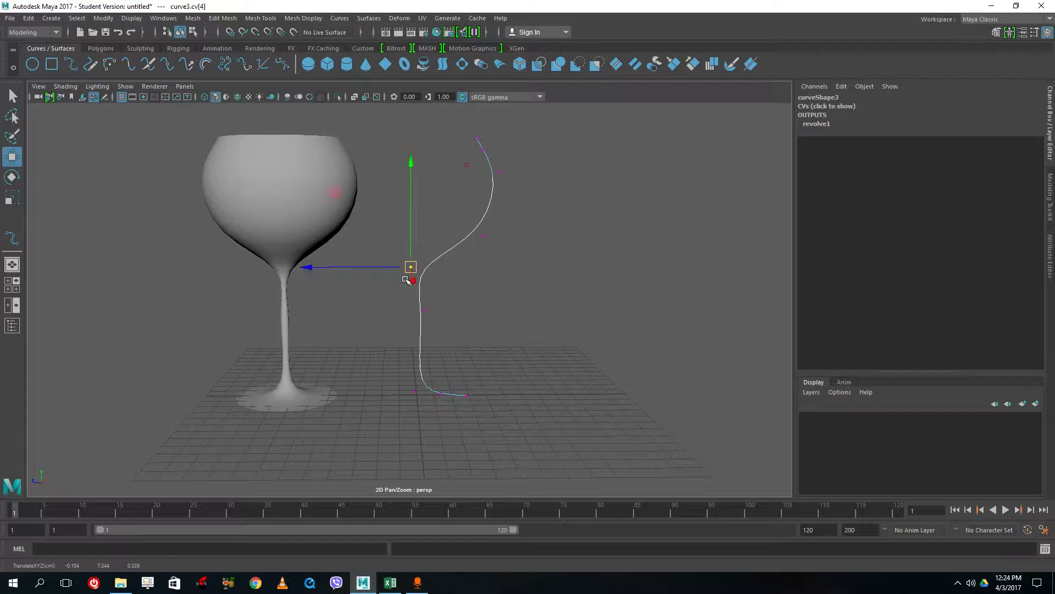
scroll(406, 279, "down", 8)
scroll(478, 394, "up", 7)
left_click_drag(479, 392, 407, 369)
left_click_drag(435, 298, 451, 257)
Step: Return the profile curve to object mode and delete all construction history in the scene
scroll(451, 257, "down", 4)
left_click_drag(612, 210, 312, 384)
right_click(369, 295)
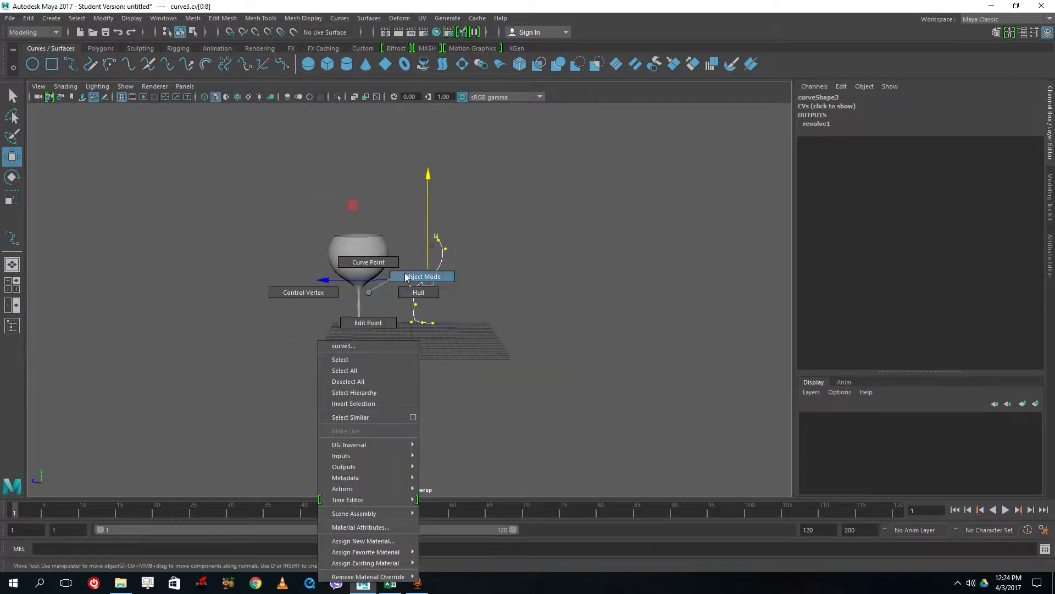
left_click(422, 276)
left_click_drag(480, 208, 266, 329)
left_click(29, 20)
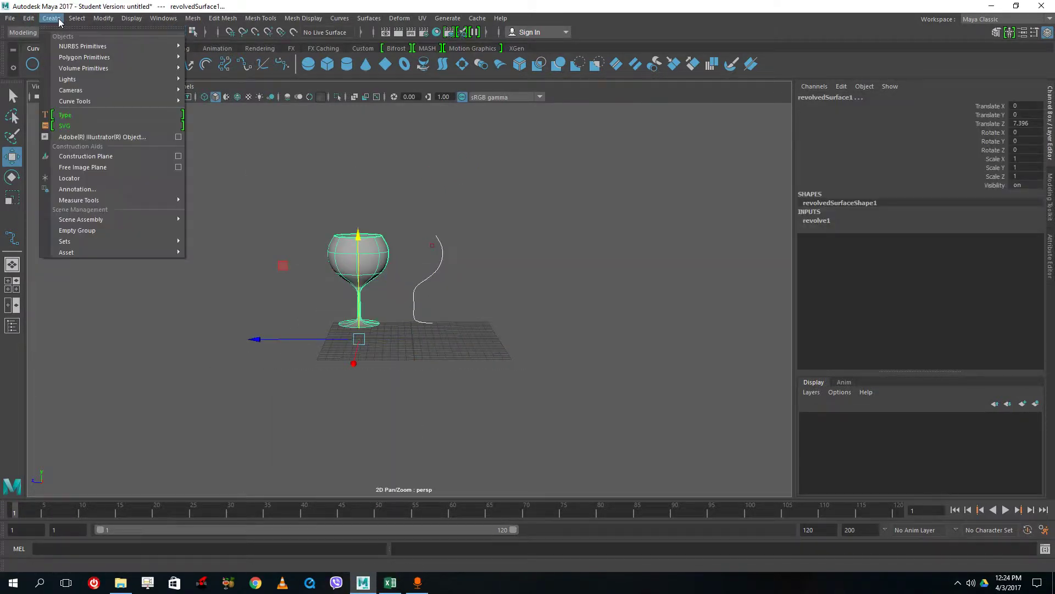
mouse_move(77, 18)
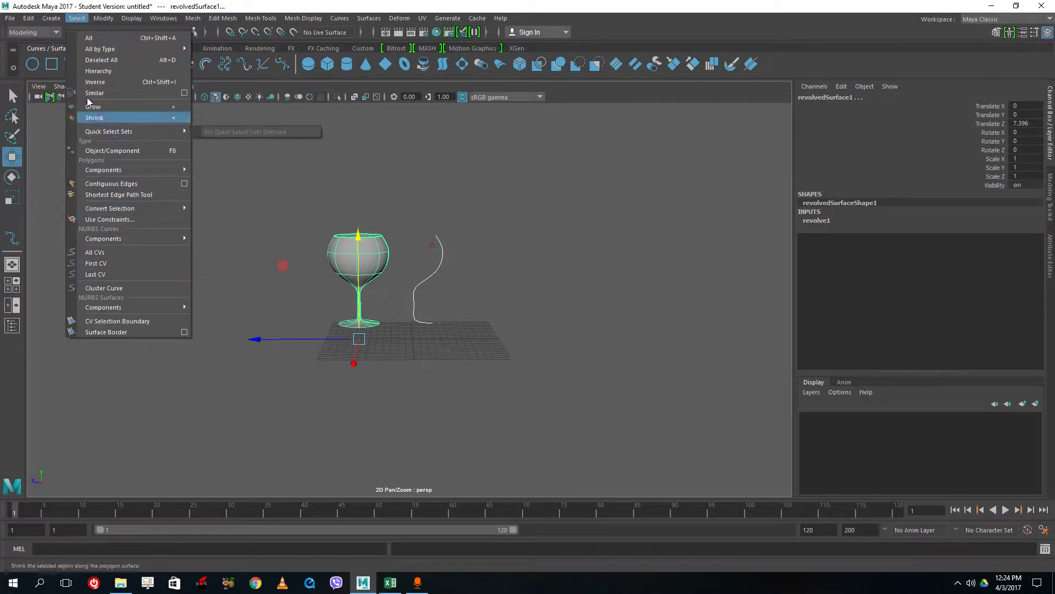
mouse_move(34, 21)
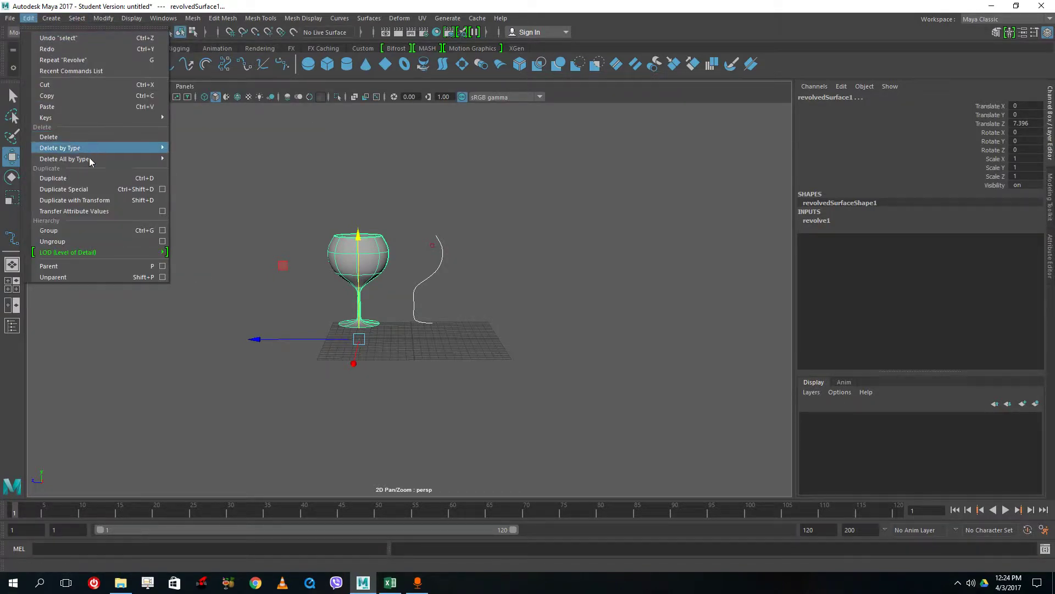
mouse_move(162, 159)
left_click(203, 169)
Step: Delete the profile curve beside the goblet
left_click(538, 335)
left_click_drag(445, 309, 462, 280)
key("Delete")
Step: Move the goblet off the grid along Z to a Translate Z of 29.917
left_click(387, 250)
left_click(384, 257)
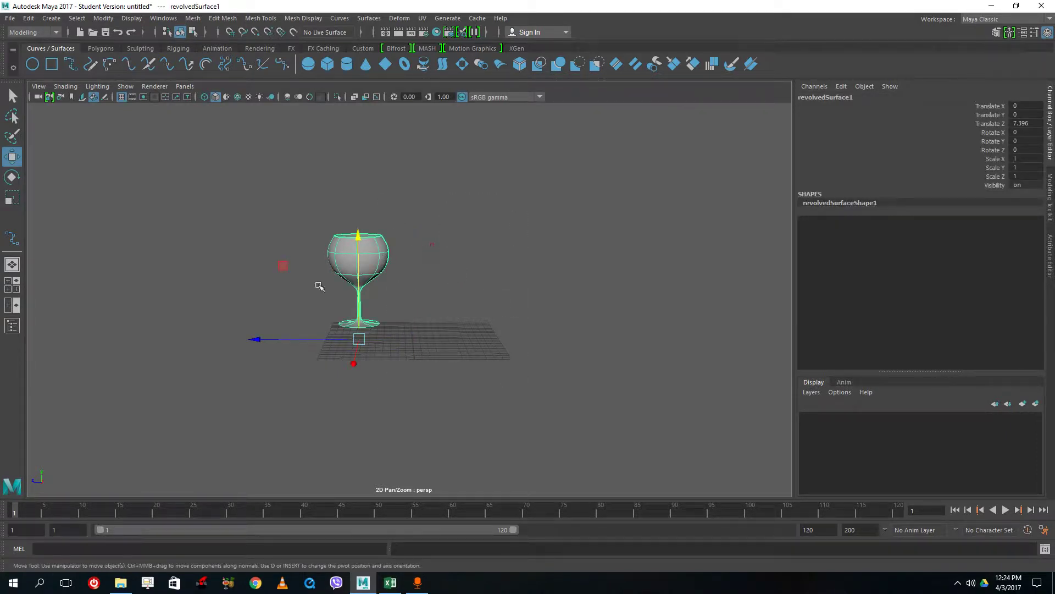
left_click_drag(259, 339, 96, 306)
left_click_drag(242, 325, 437, 392, "alt")
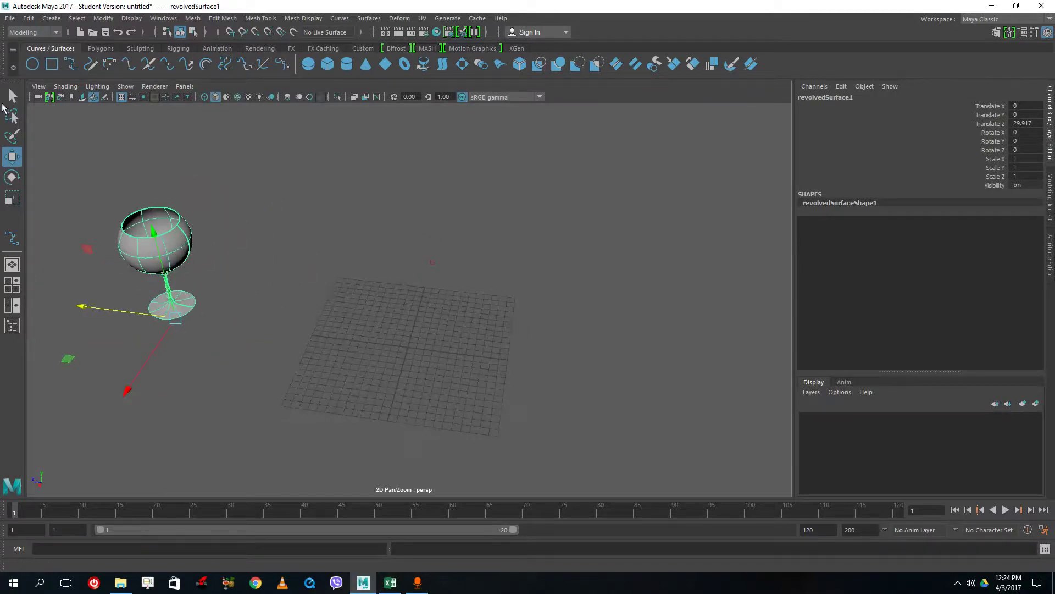
Step: Activate the EP Curve tool and switch to the top view, framing the empty area around the origin
left_click(75, 64)
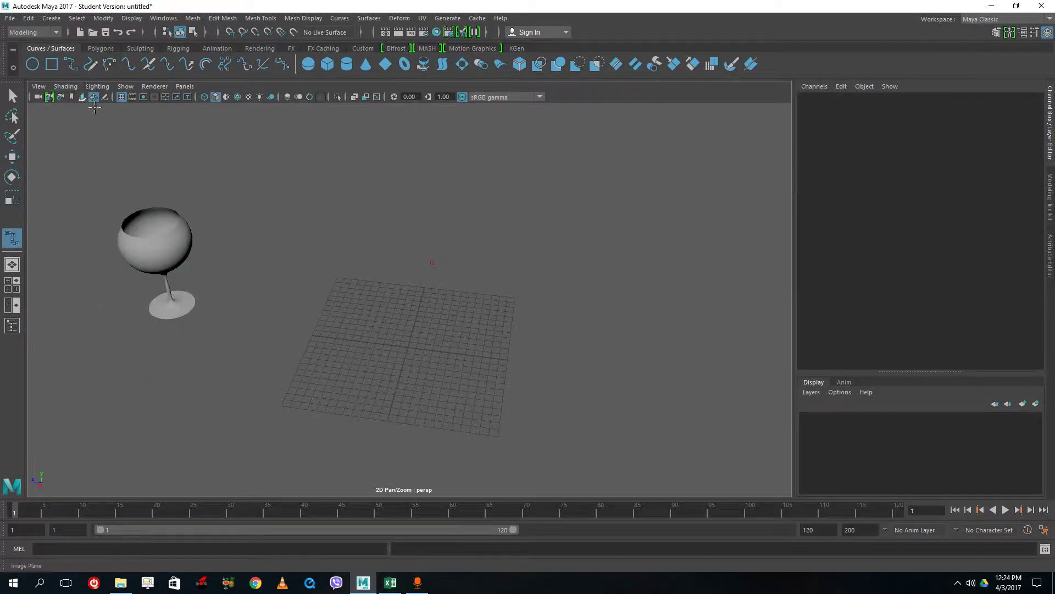
key("space")
key("space")
scroll(389, 307, "up", 2)
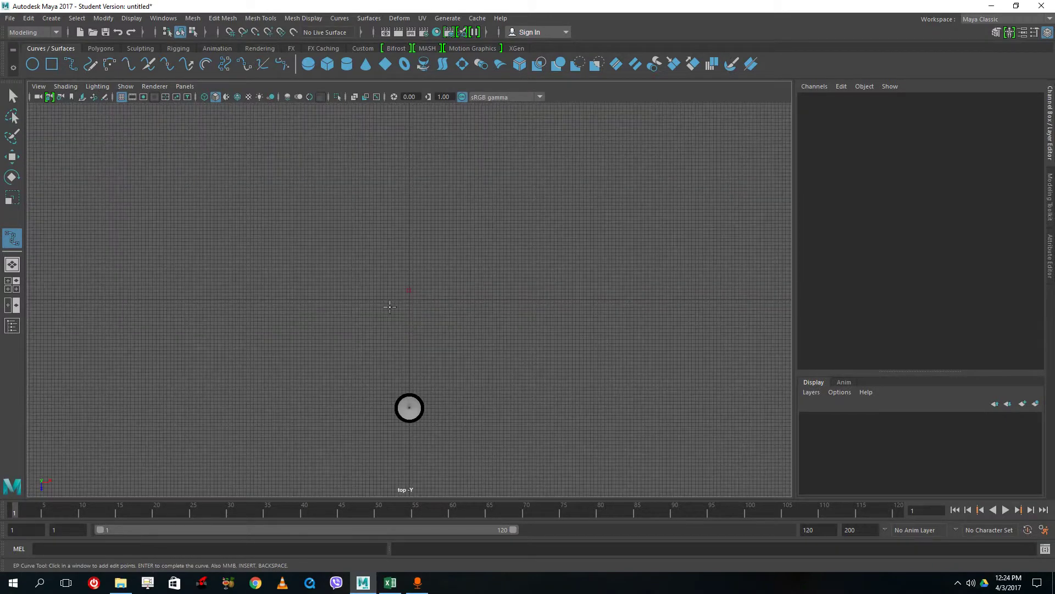
scroll(380, 205, "up", 1)
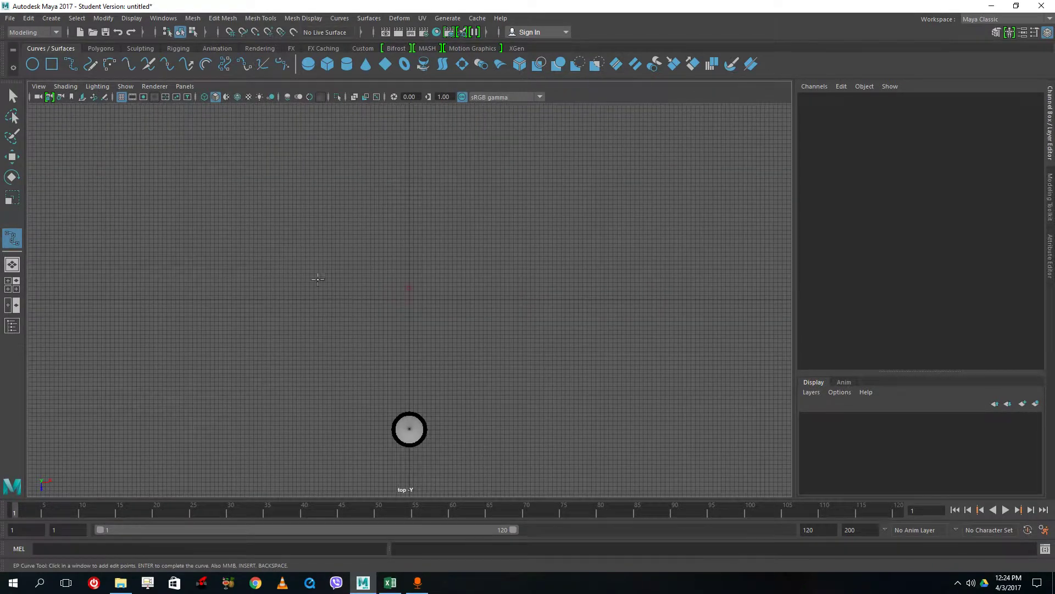
left_click(303, 244)
left_click(489, 243)
left_click(500, 349)
key("ctrl+z")
key("ctrl+z")
left_click(482, 244)
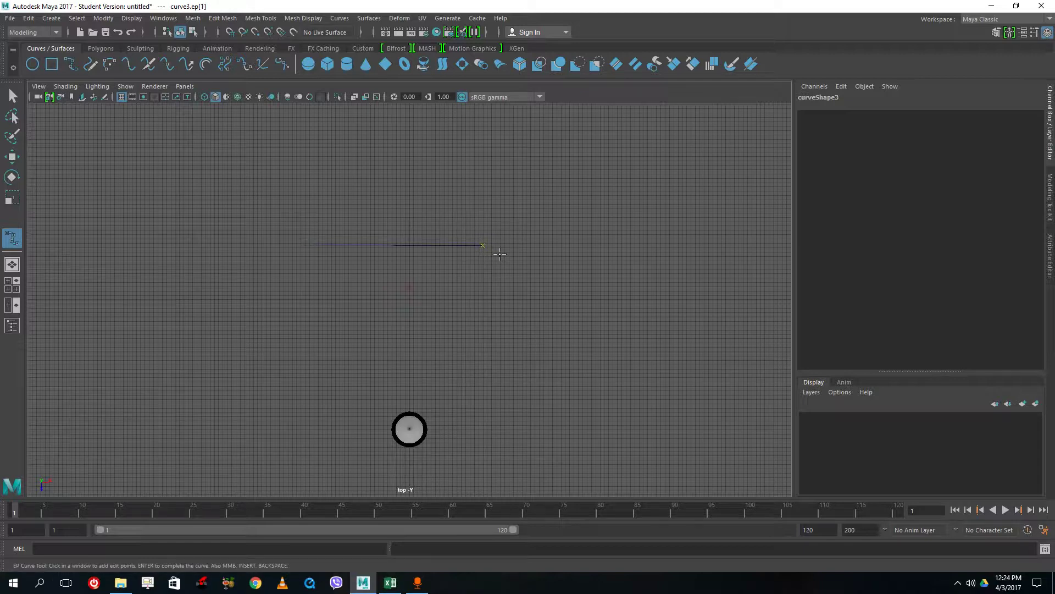
key("ctrl+z")
left_click(494, 245)
key("ctrl+z")
key("ctrl+z")
key("ctrl+z")
key("ctrl+z")
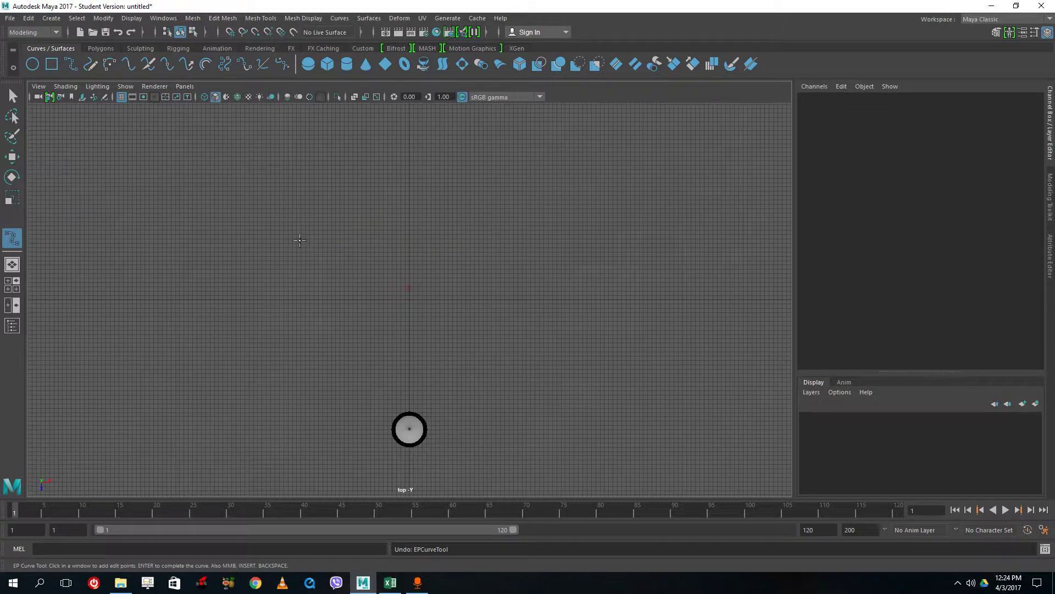
Step: Start a rounded-rectangle EP curve around the origin, placing points along the upper edge, around the upper-right corner and down the right side
left_click(299, 240)
left_click(433, 242)
left_click(469, 242)
left_click(478, 245)
left_click(485, 262)
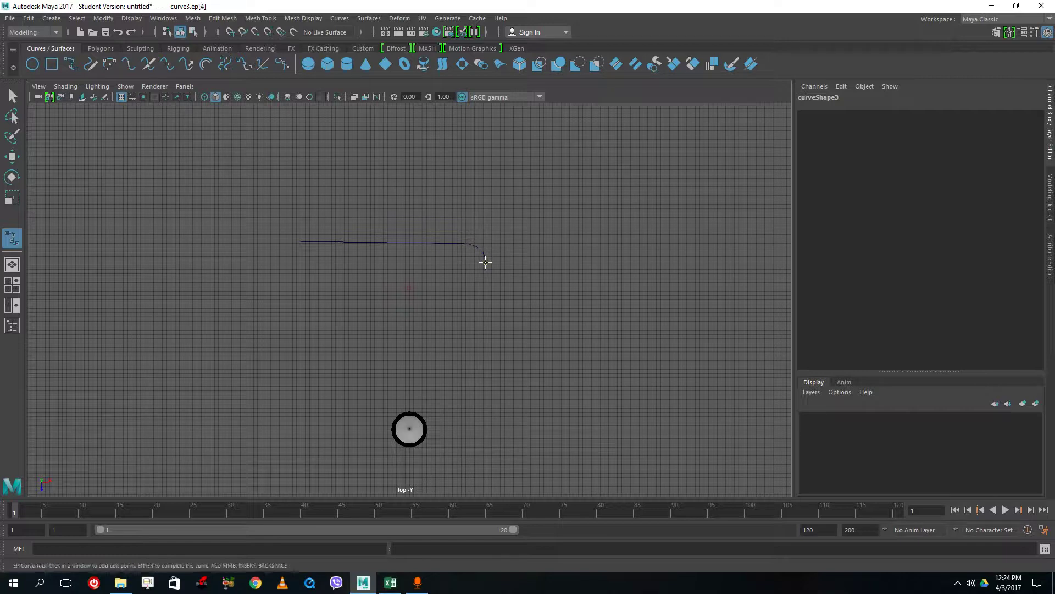
left_click(489, 348)
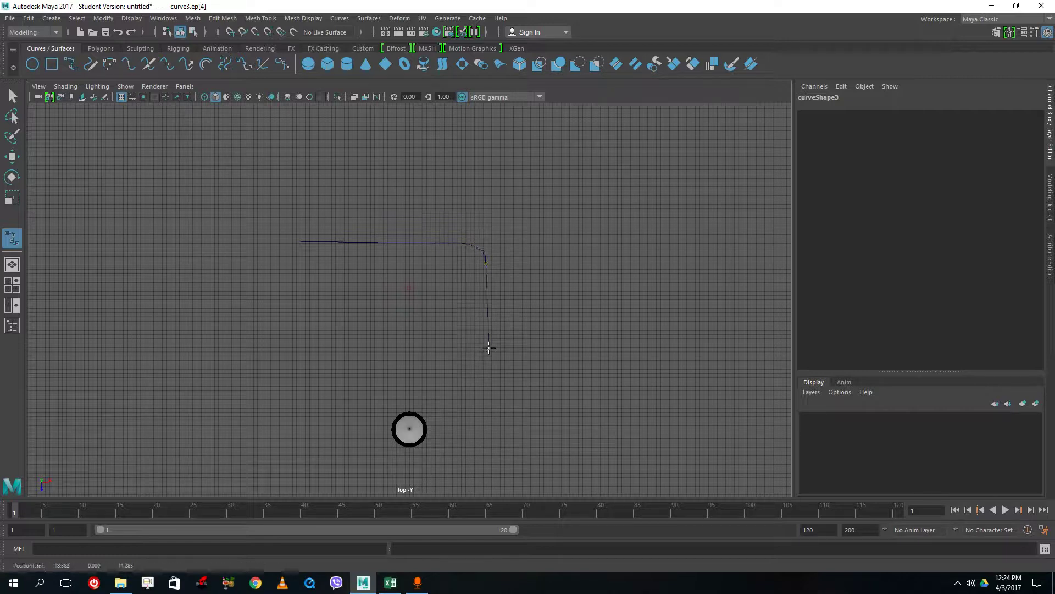
key("ctrl+z")
left_click(488, 318)
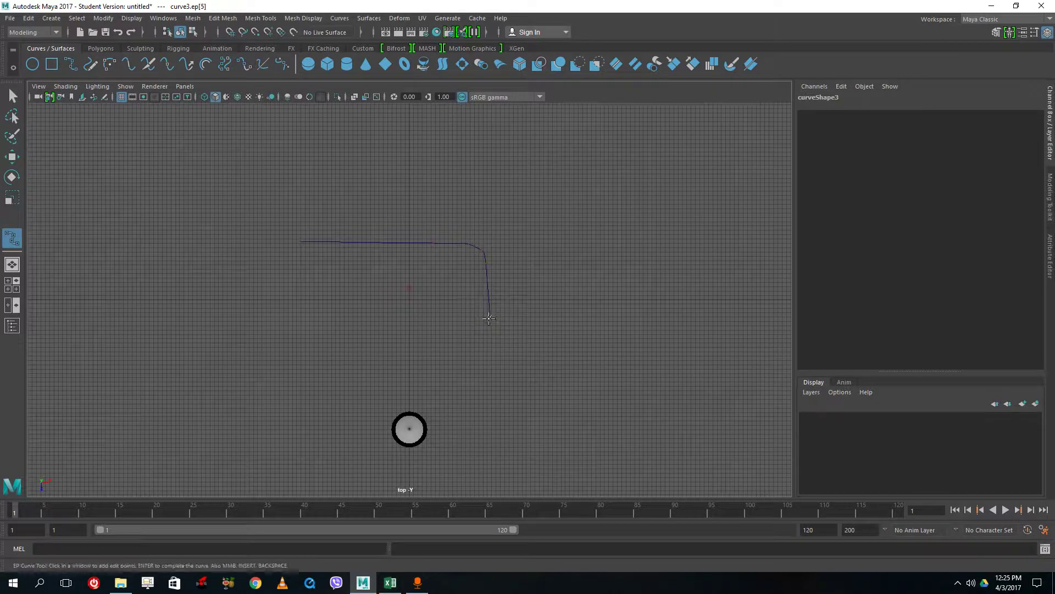
left_click(487, 346)
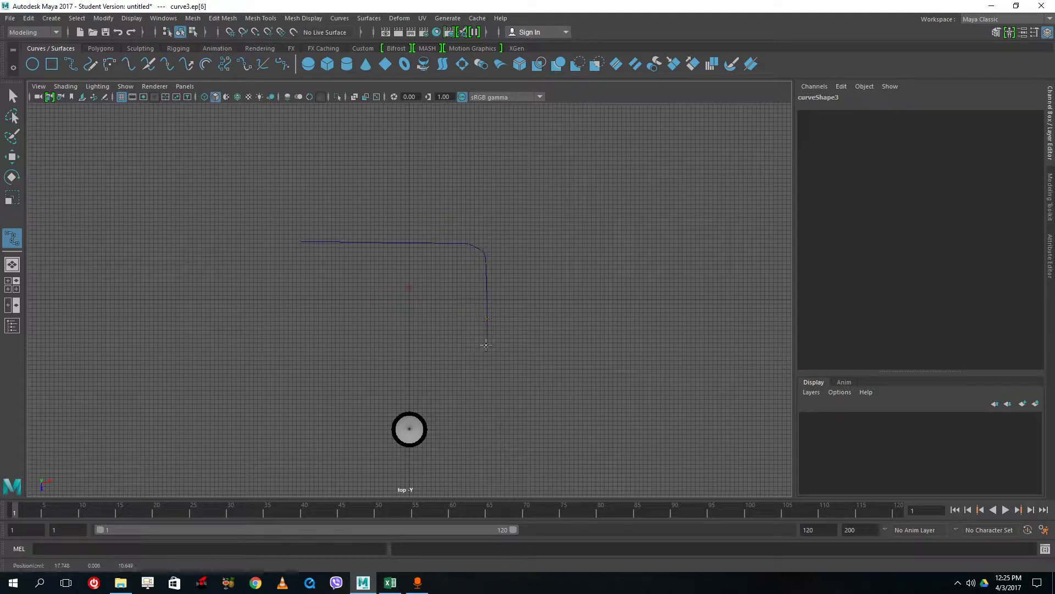
Step: Continue the rounded-rectangle EP curve along the lower edge, around the lower-left corner and onto the left side
left_click(460, 356)
left_click(402, 355)
left_click(329, 356)
left_click(295, 356)
left_click(285, 355)
left_click(278, 351)
left_click(273, 345)
left_click(274, 330)
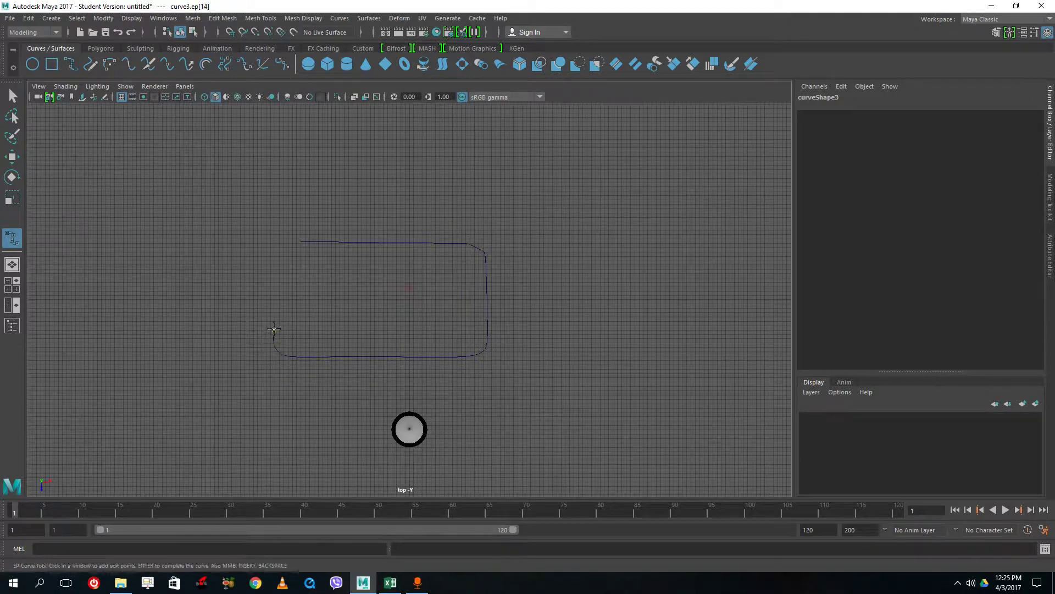
Step: Bring the curve up the left side and around the upper-left corner to its start, finish it and return to the perspective view
left_click(275, 268)
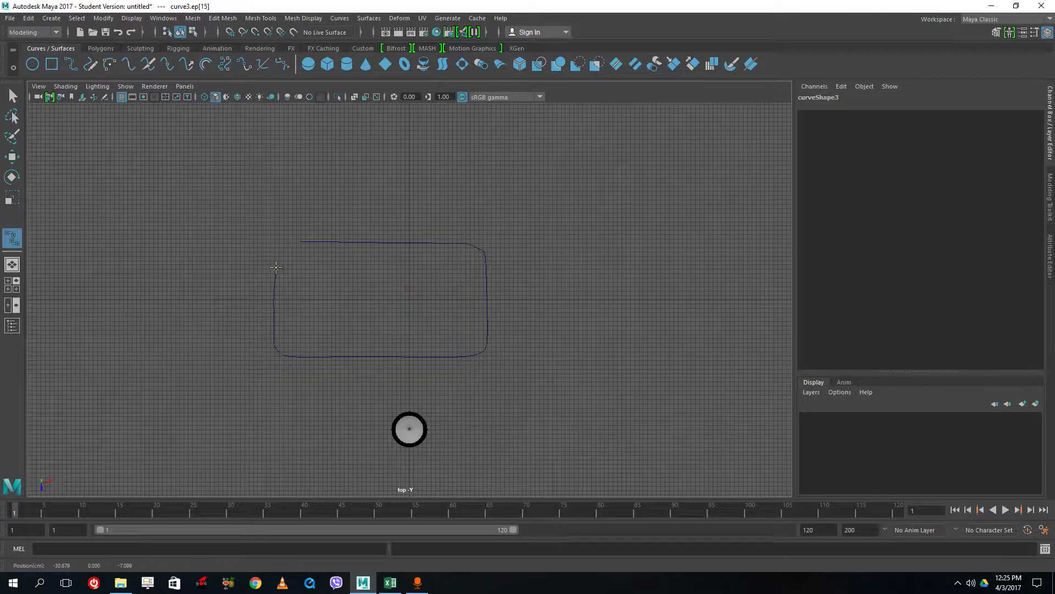
left_click(275, 252)
left_click(287, 242)
left_click(292, 240)
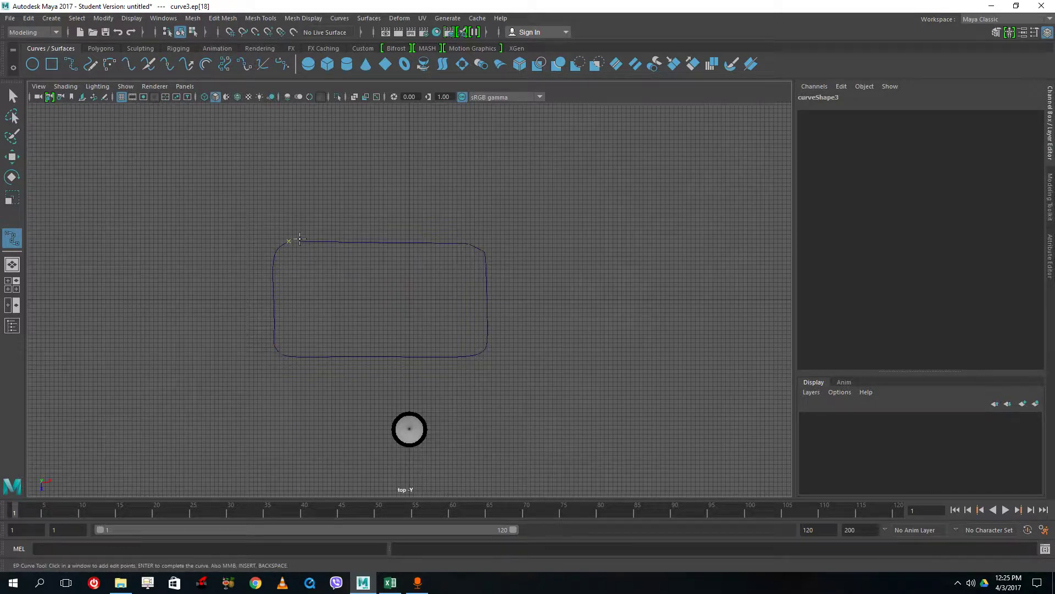
key("Return")
key("w")
key("space")
key("space")
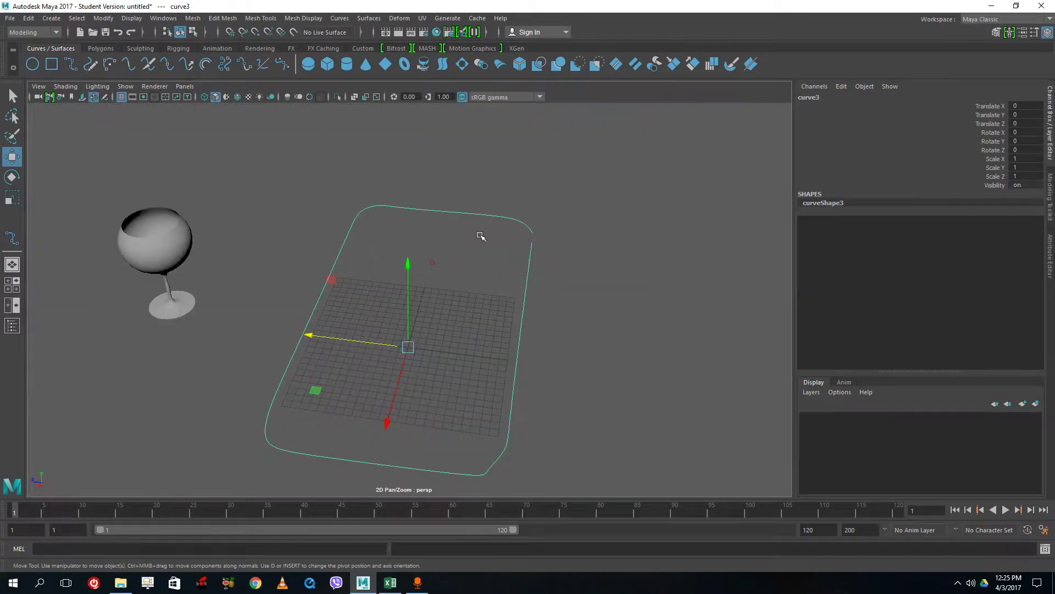
Step: Move the rounded-rectangle curve along X to a Translate X of 8.273
right_click(528, 294)
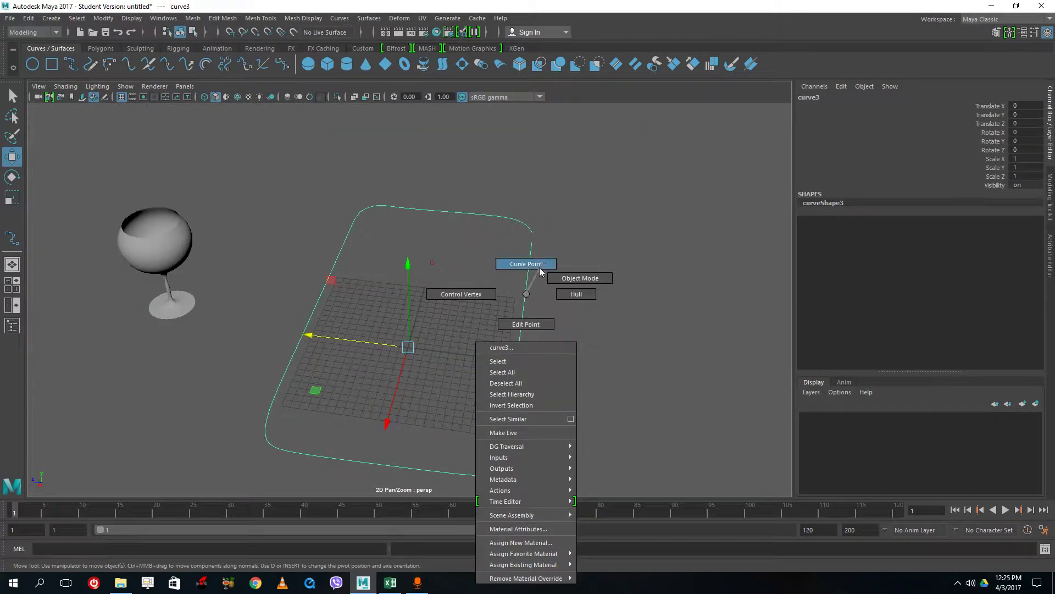
right_click_drag(504, 289, 554, 277)
right_click(526, 286)
left_click(525, 286)
left_click_drag(628, 327, 521, 316, "alt")
left_click_drag(301, 329, 229, 331)
left_click_drag(332, 323, 386, 311, "alt")
Step: Duplicate the rounded-rectangle curve and place the copy a little above the original, slightly larger in outline
key("ctrl+d")
left_click_drag(367, 252, 372, 242)
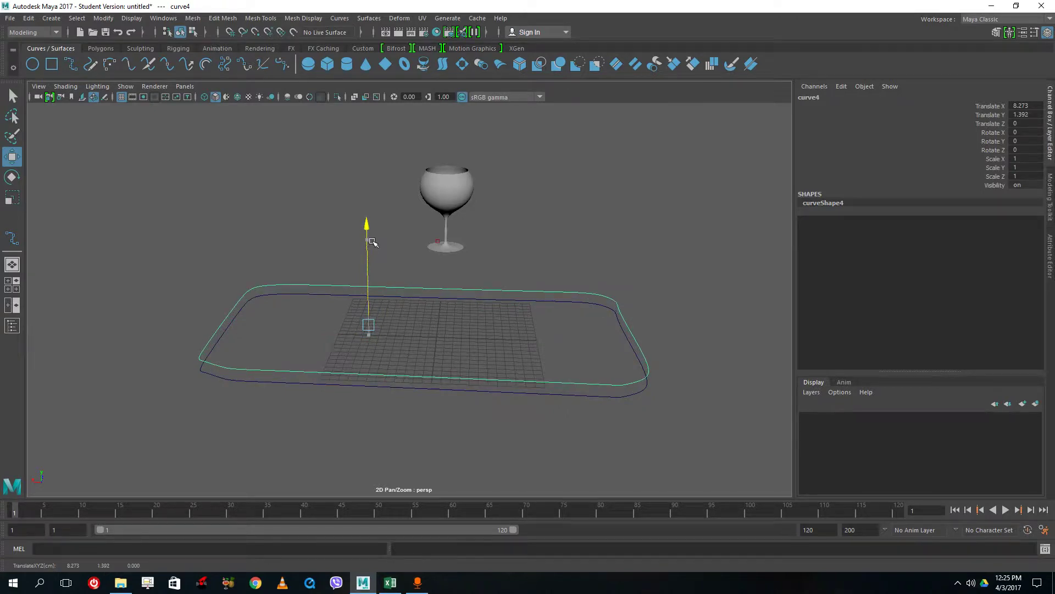
mouse_move(369, 325)
left_mouse_down()
mouse_move(365, 313)
mouse_move(344, 313)
mouse_move(372, 297)
mouse_move(369, 305)
left_mouse_up()
Step: Add a third curve above the other two at a Translate Y of 2.302, with its scale at 0.955 on all axes
key("shift+d")
left_click(12, 156)
left_click_drag(369, 246, 368, 250)
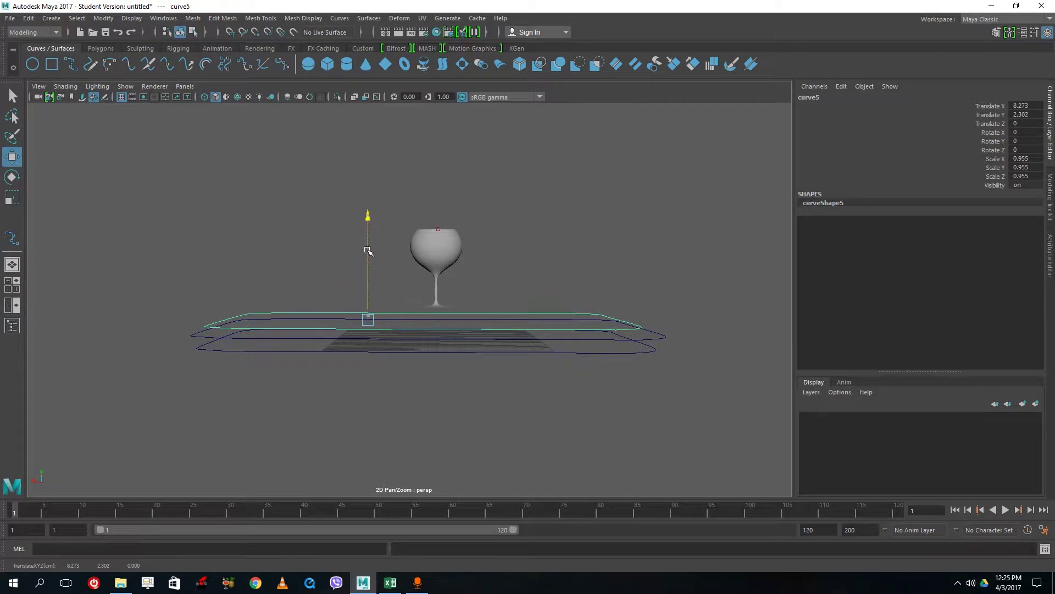
Step: Select the three stacked curves and loft them into a rounded frame surface
left_click(396, 357)
left_click(274, 352)
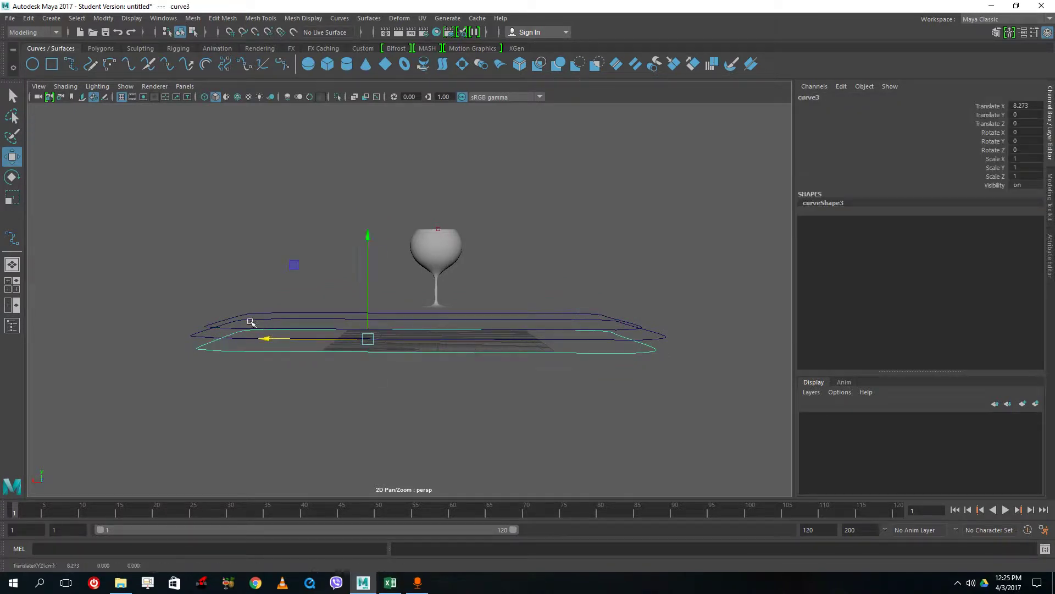
left_click(219, 328, "shift")
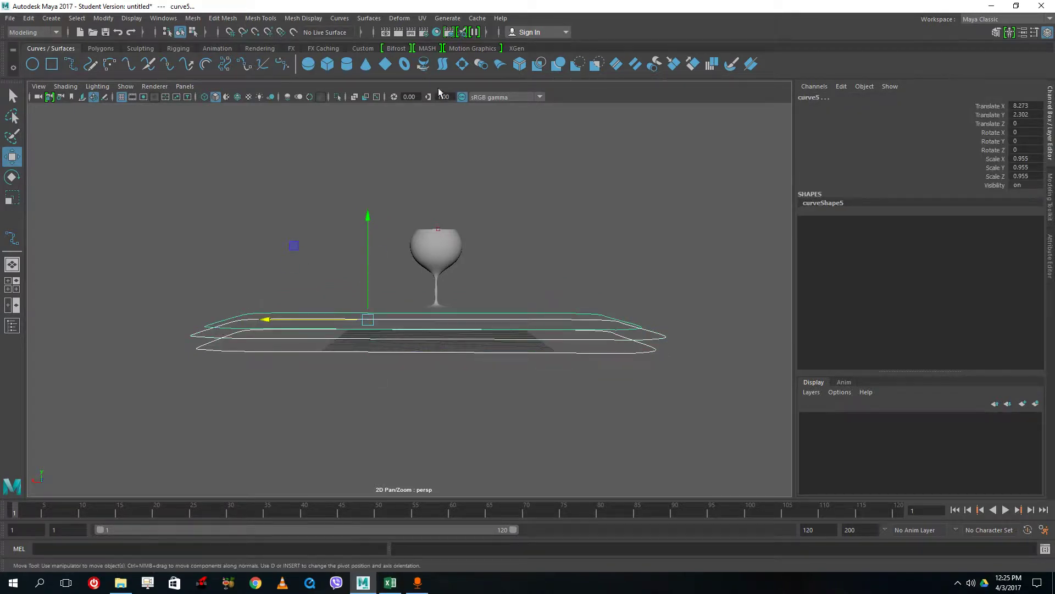
left_click(371, 20)
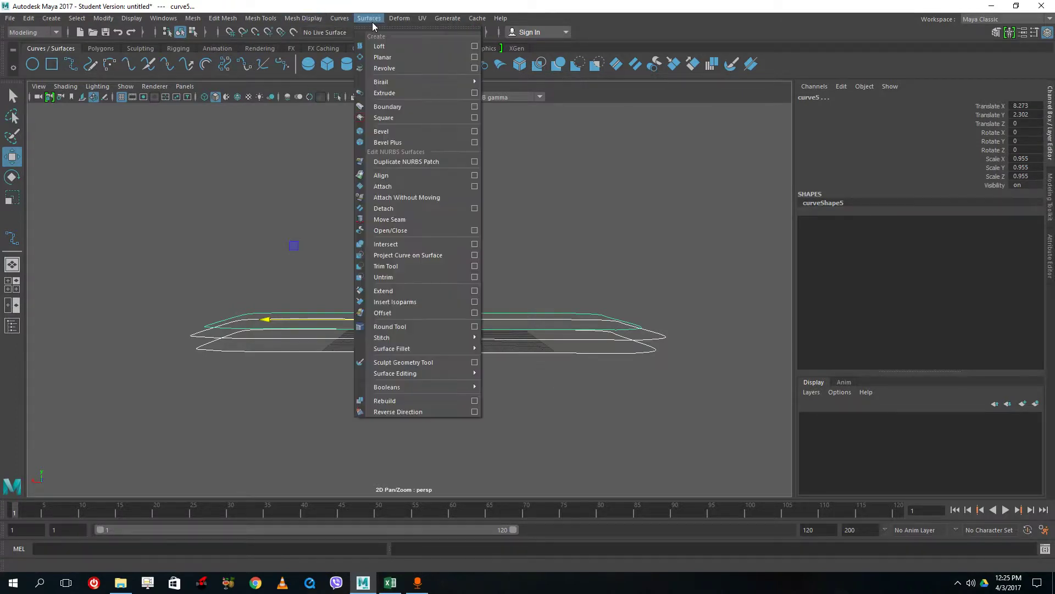
left_click(385, 62)
left_click(672, 324)
left_click_drag(703, 347, 565, 472, "alt")
Step: Try raising the lofted frame along Y to a Translate Y of 1.396, and undo the move
left_click_drag(416, 269, 416, 249)
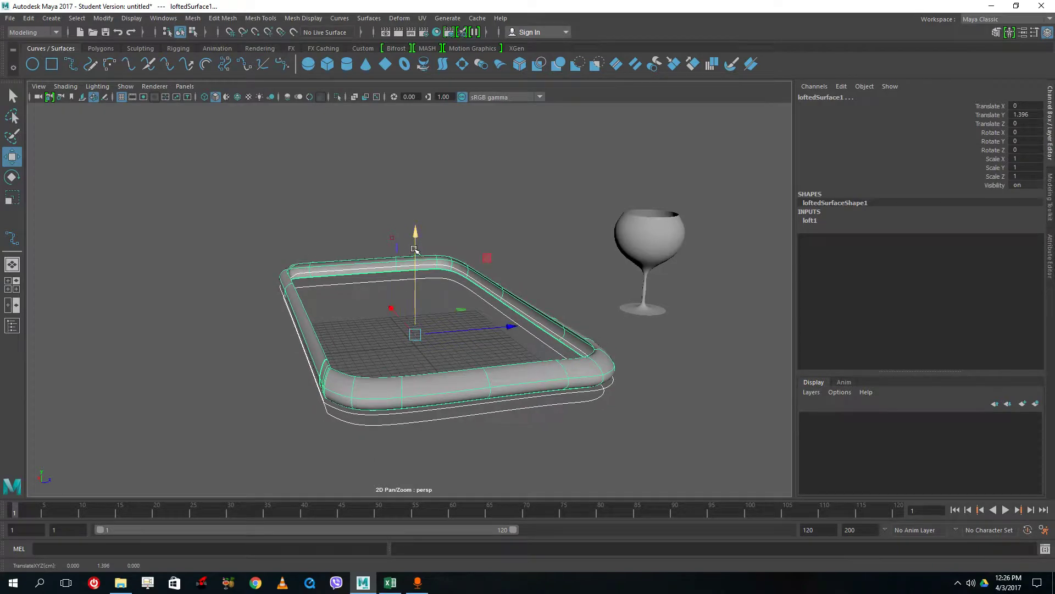
key("ctrl+z")
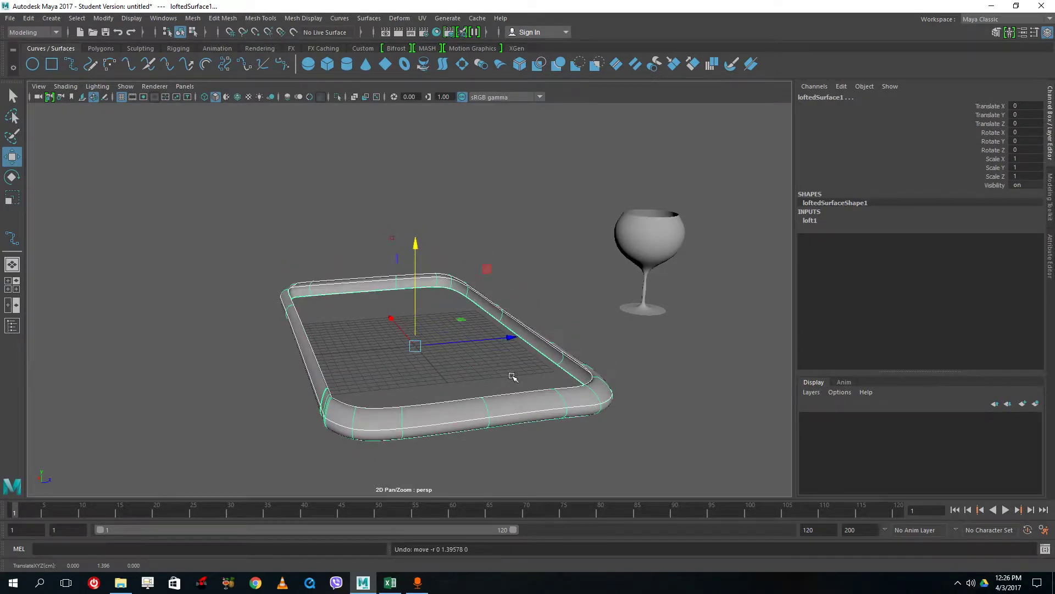
left_click_drag(403, 385, 489, 384, "alt")
left_click(485, 384)
left_click(486, 358)
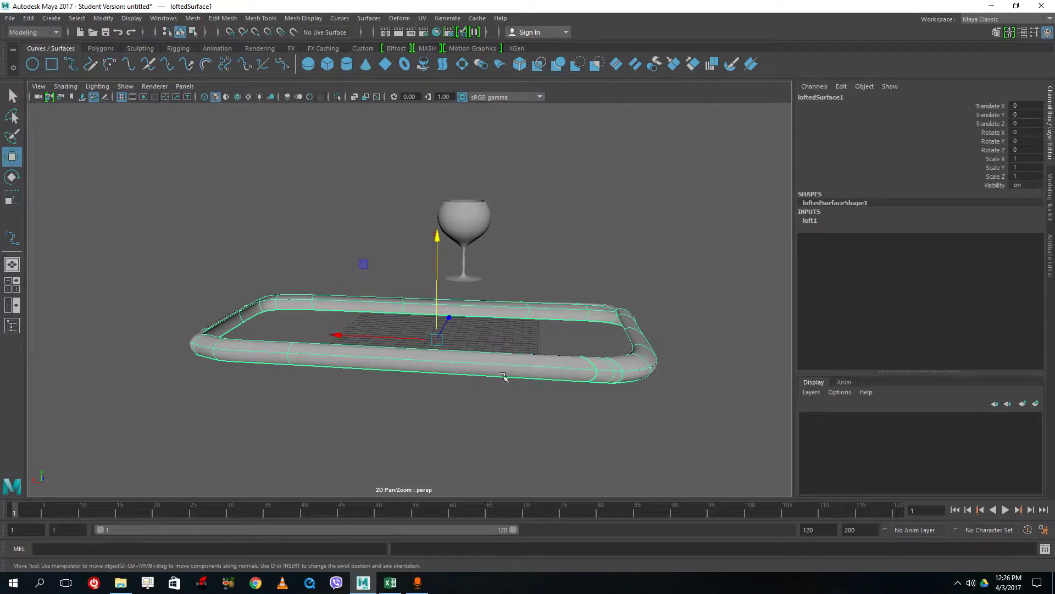
left_click(694, 396)
Step: Cap the upper opening of the frame with a Planar surface made from the top curve
left_click_drag(621, 376, 254, 357, "alt")
left_click(367, 401)
left_click(323, 242)
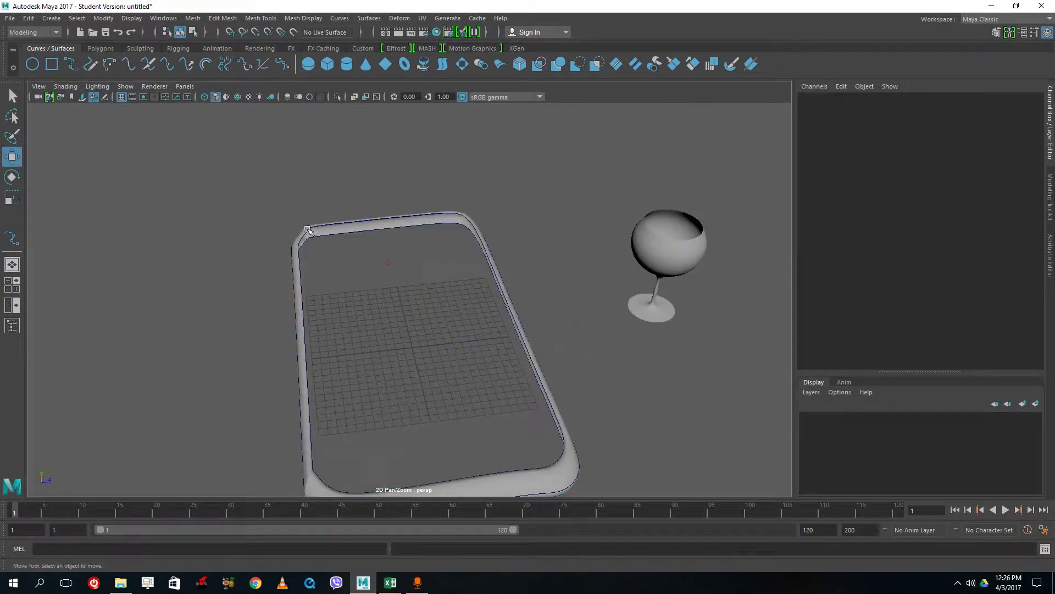
left_click(308, 230)
left_click(369, 18)
left_click(386, 55)
left_click_drag(449, 306, 450, 295, "alt")
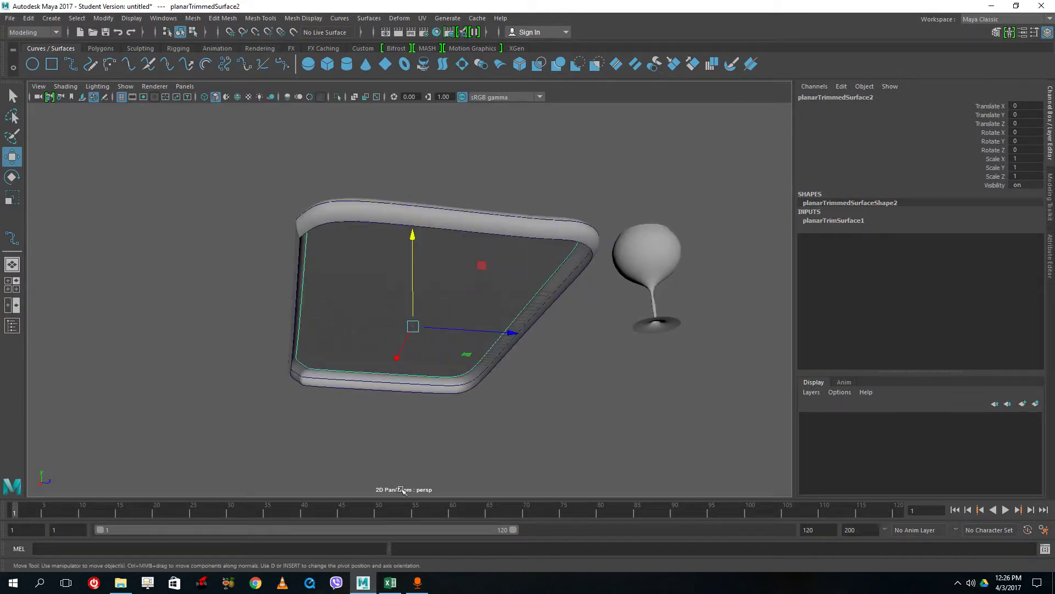
Step: Examine the frame from below to locate the open bottom outline
left_click(402, 489)
left_click_drag(306, 301, 301, 275, "alt")
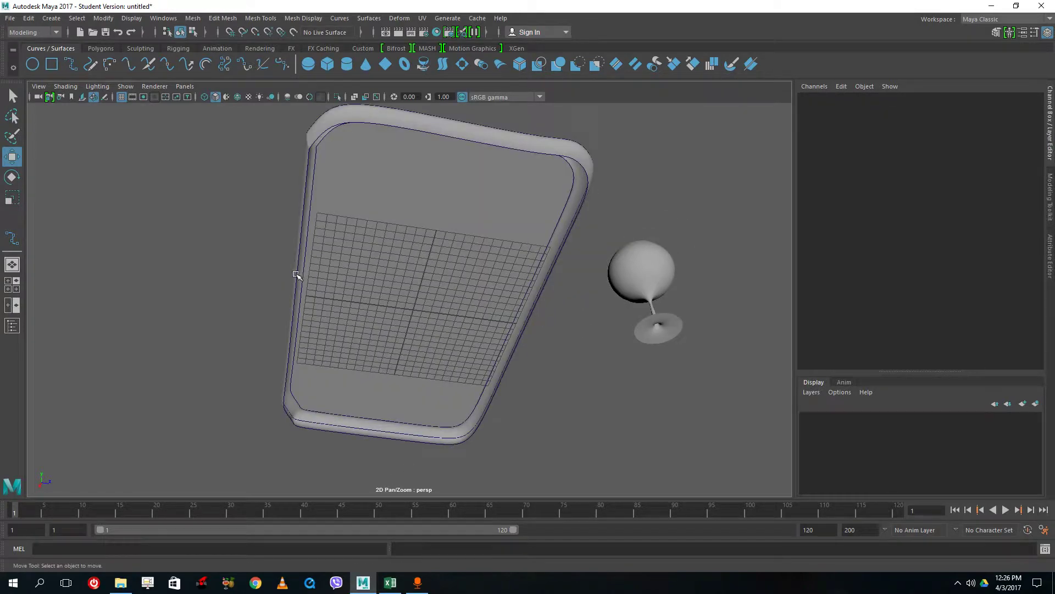
left_click(298, 276)
left_click(223, 347)
left_click_drag(223, 348, 348, 415, "alt")
left_click(320, 365)
left_click(200, 325)
left_click(203, 314)
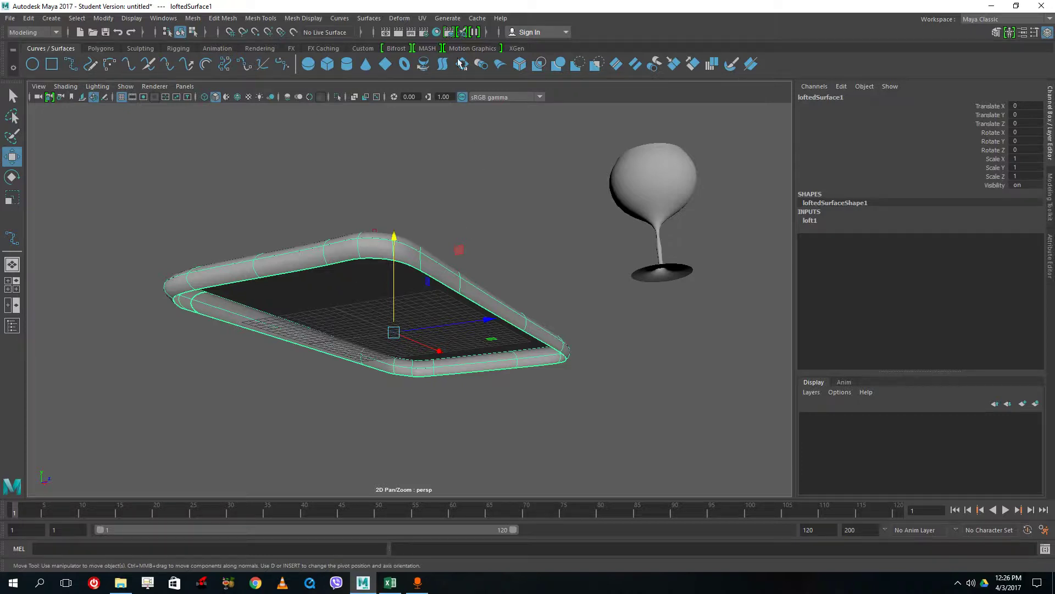
left_click(344, 418)
Step: Close the underside of the frame with a Planar surface made from the bottom curve
scroll(333, 385, "up", 3)
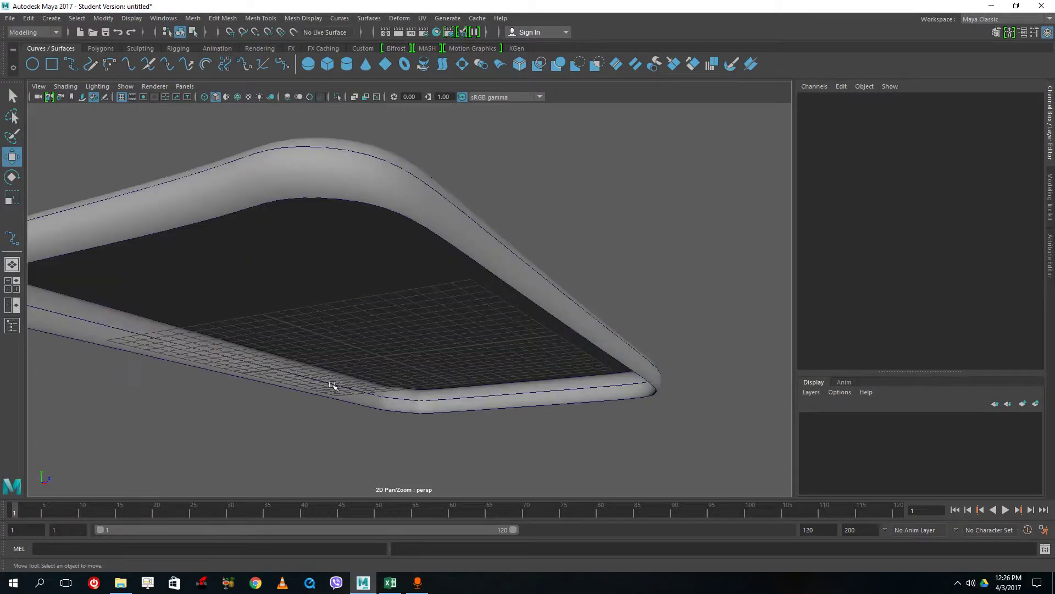
left_click(286, 387)
left_click(278, 404)
scroll(189, 406, "up", 5)
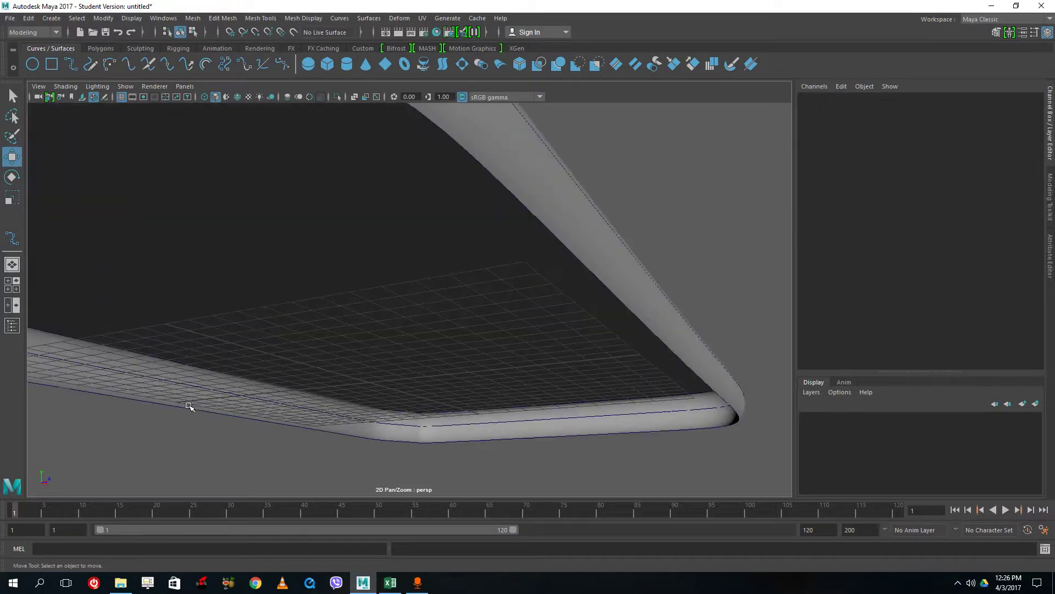
left_click_drag(288, 350, 182, 300, "alt")
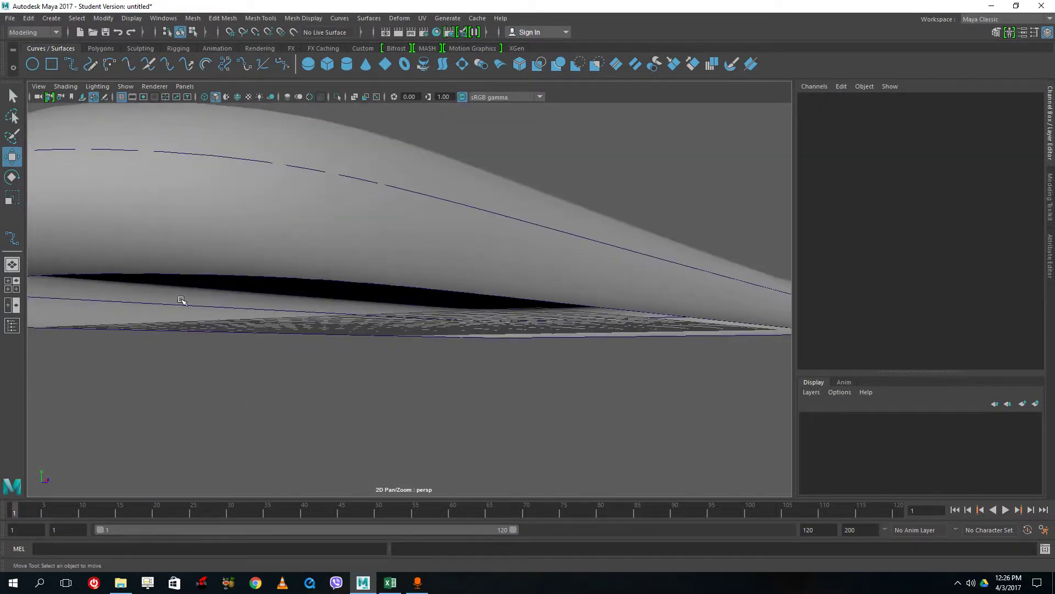
left_click(164, 273)
scroll(243, 335, "down", 5)
left_click_drag(382, 388, 438, 383, "alt")
left_click(400, 18)
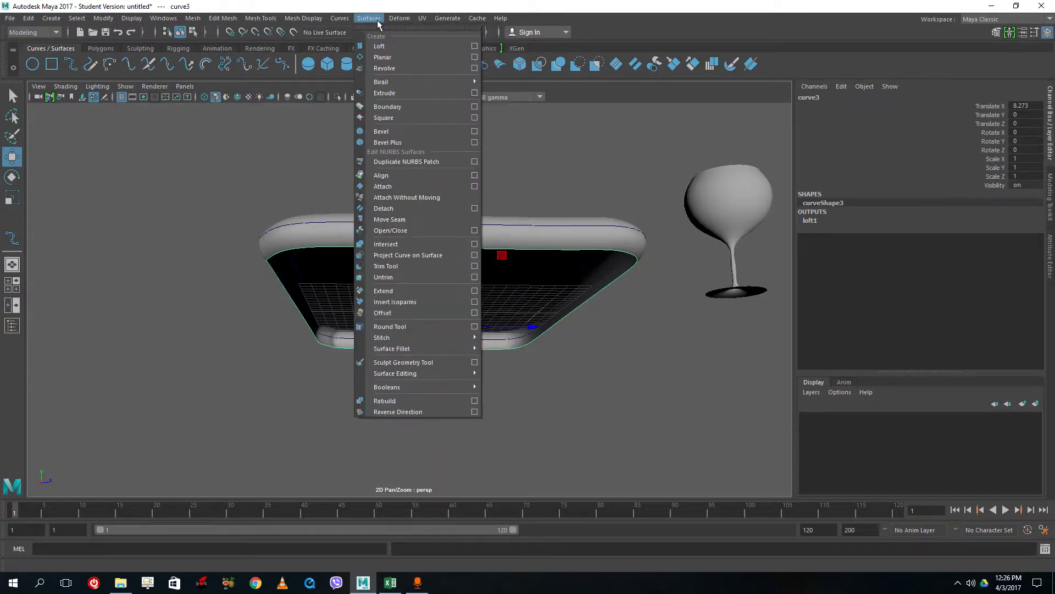
left_click(390, 62)
left_click_drag(495, 302, 537, 490, "alt")
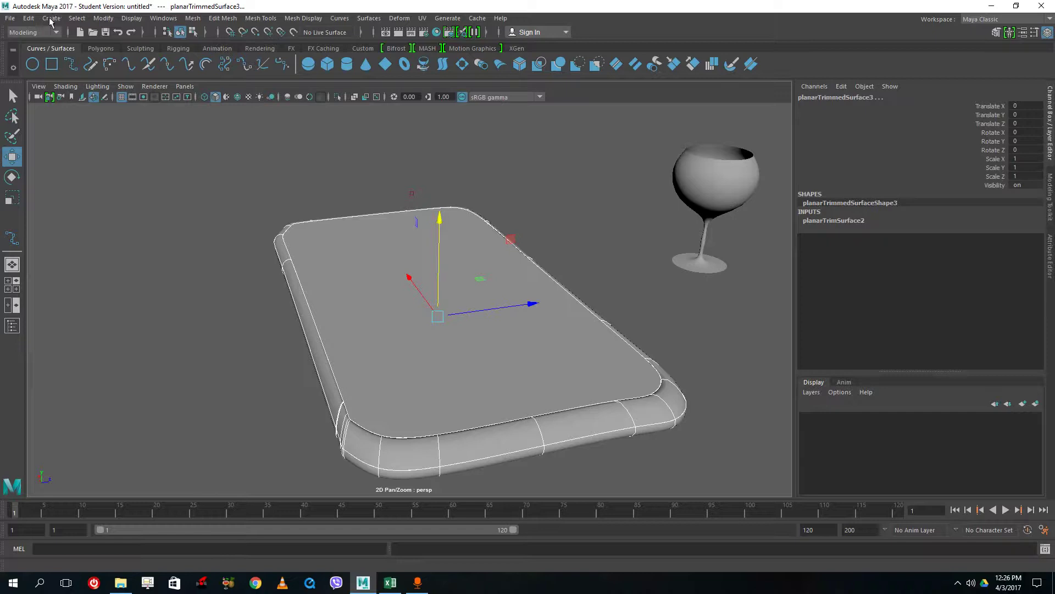
Step: Delete the construction history of all objects in the scene and clear the selection
left_click(50, 20)
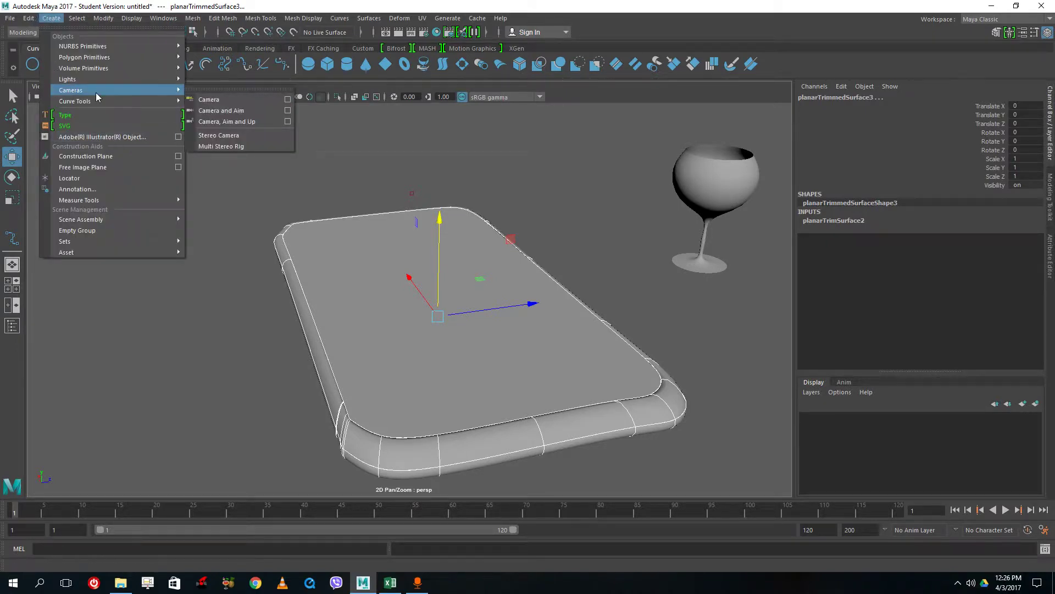
mouse_move(28, 18)
mouse_move(101, 159)
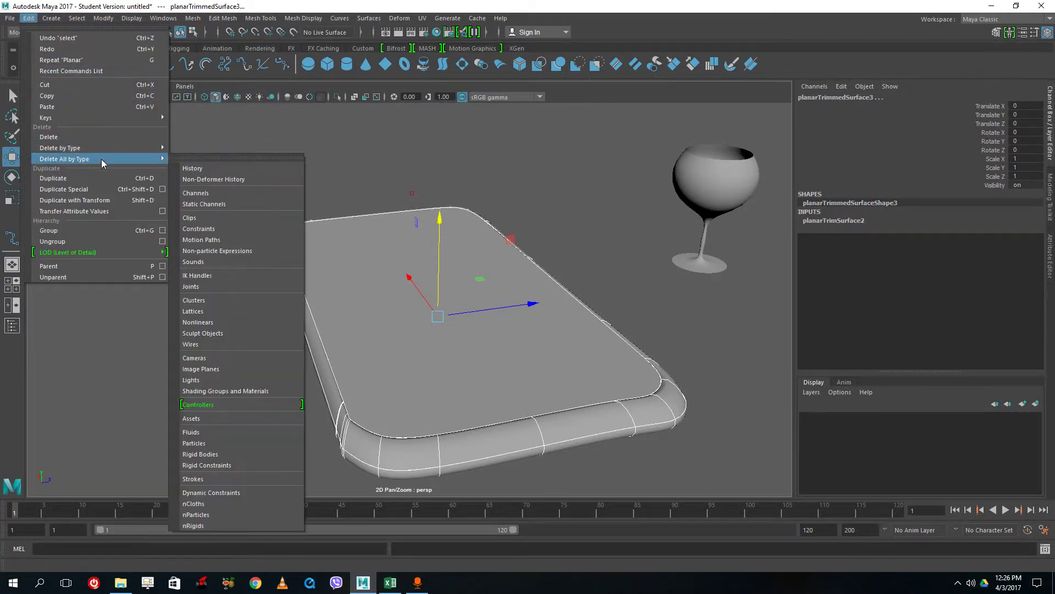
left_click(190, 168)
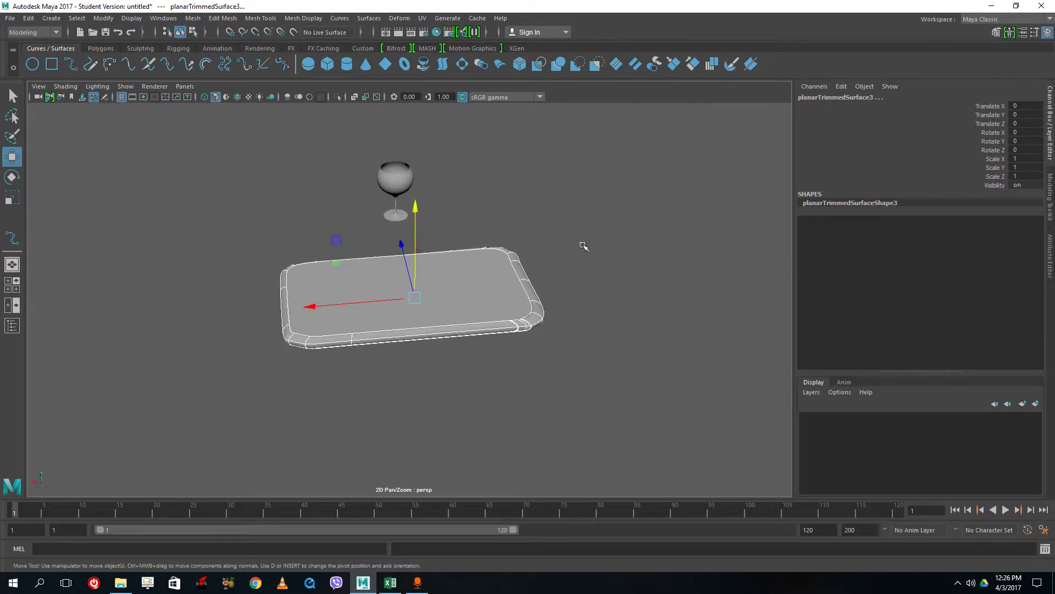
left_click(586, 243)
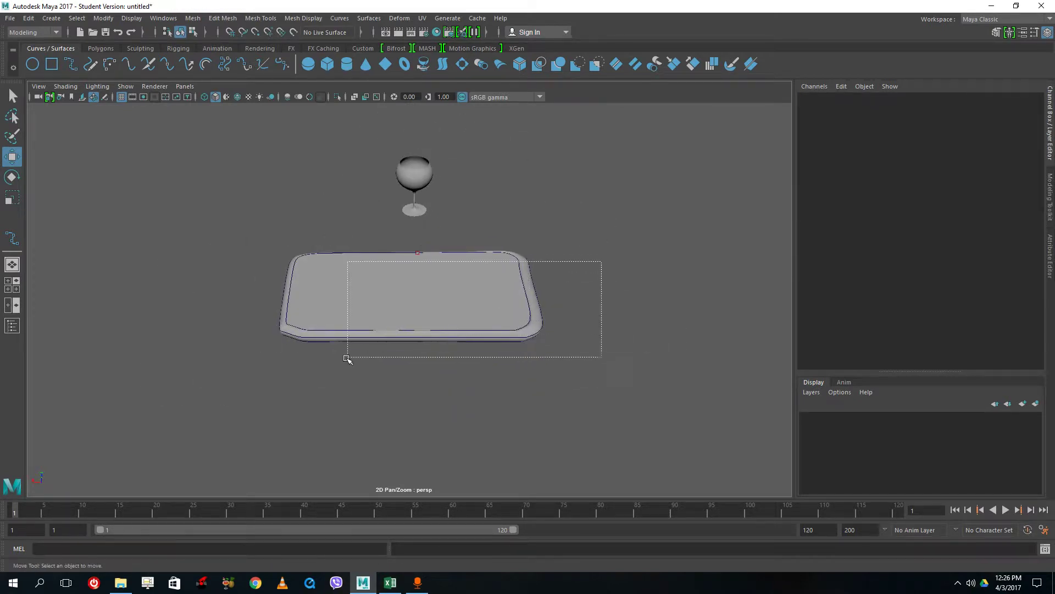
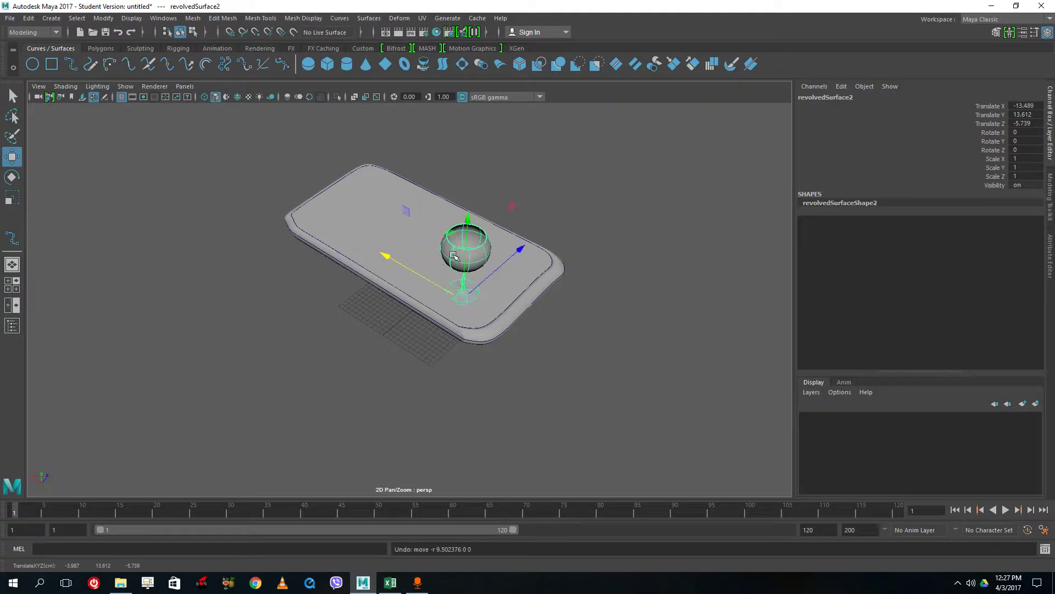
Step: Delete the duplicate goblet and scale the remaining one uniformly to 0.533
key("Delete")
left_click(481, 255)
left_click_drag(585, 275, 640, 220, "alt")
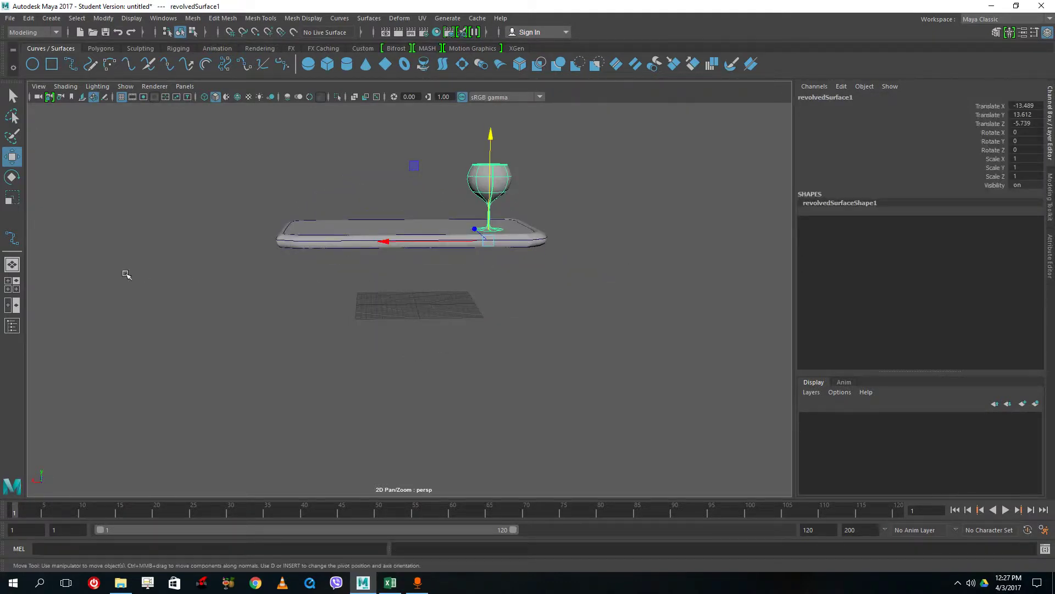
key("r")
left_click_drag(487, 245, 447, 258)
left_click(11, 157)
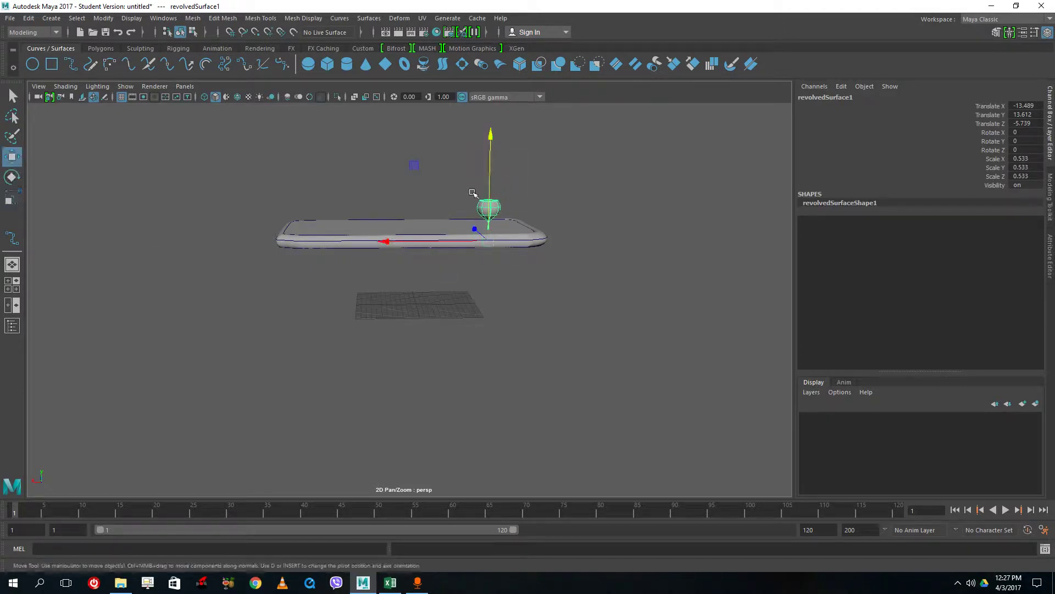
Step: Raise the goblet along Y to a Translate Y of 14.585 so its foot rests on the tray
left_click_drag(489, 166, 493, 161)
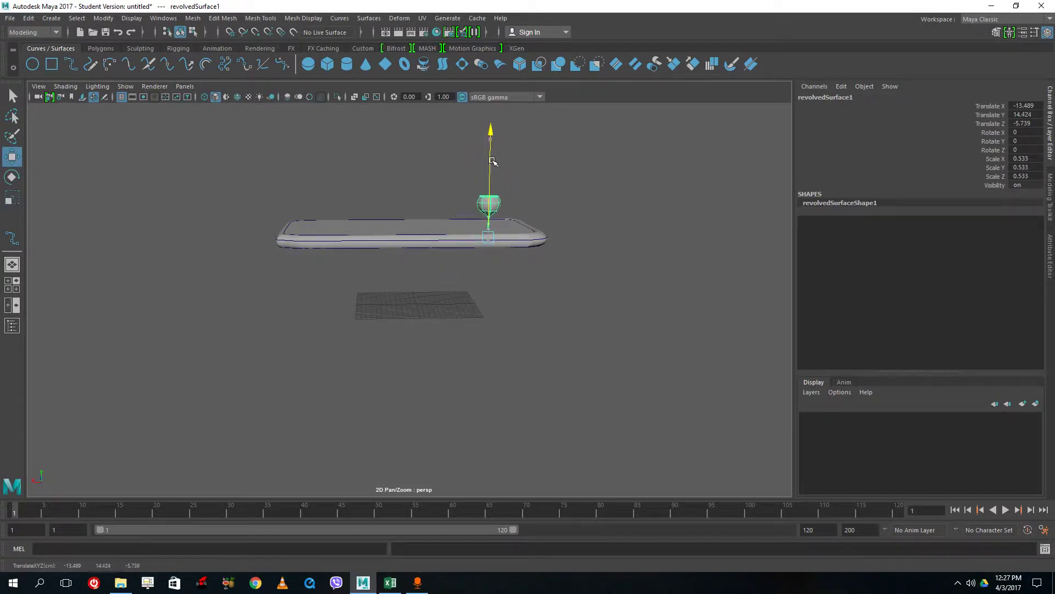
key("f")
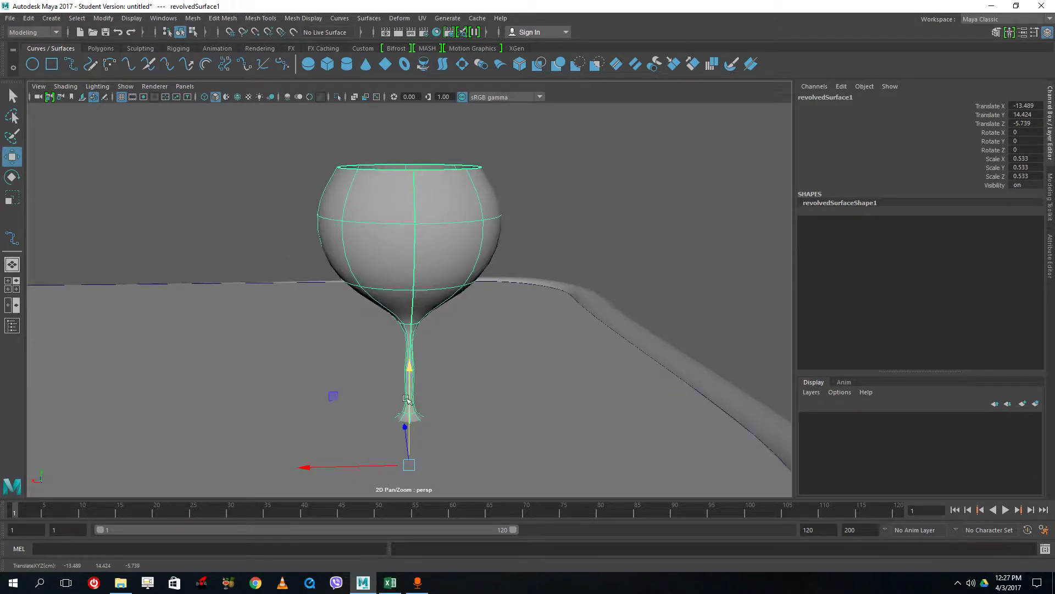
left_click_drag(406, 398, 412, 378)
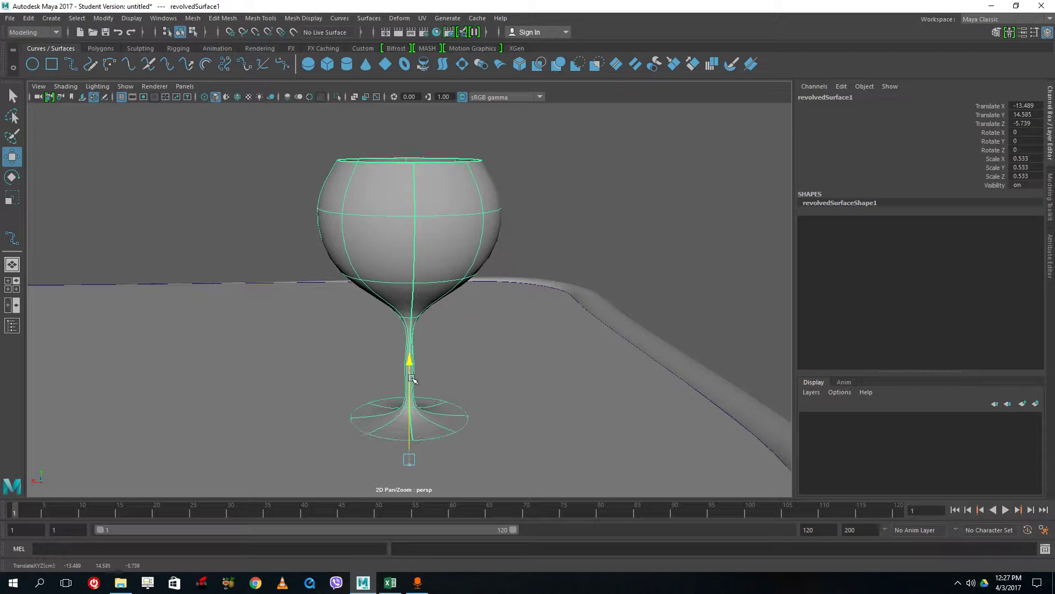
scroll(421, 377, "down", 8)
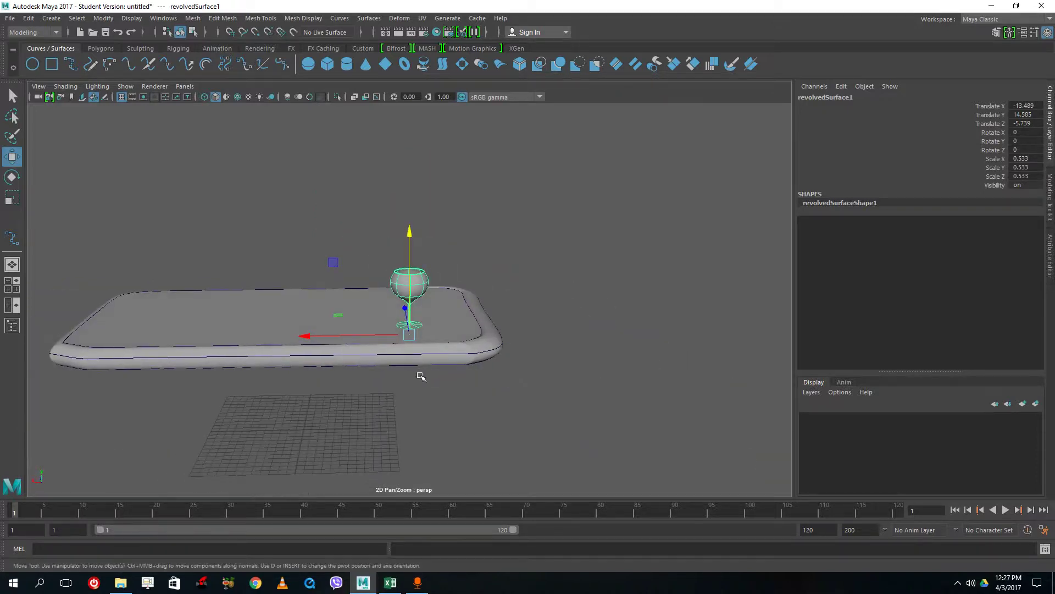
Step: Duplicate the goblet along X to a Translate X of -9.411, undoing an extra repeated copy
key("ctrl+d")
left_click_drag(353, 335, 321, 334)
key("shift+d")
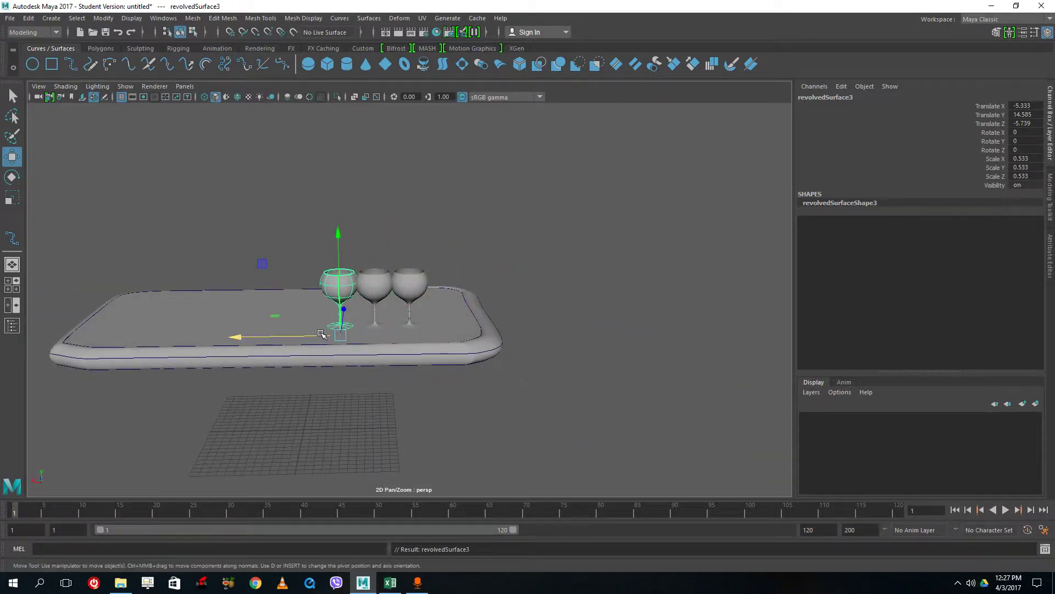
key("ctrl+z")
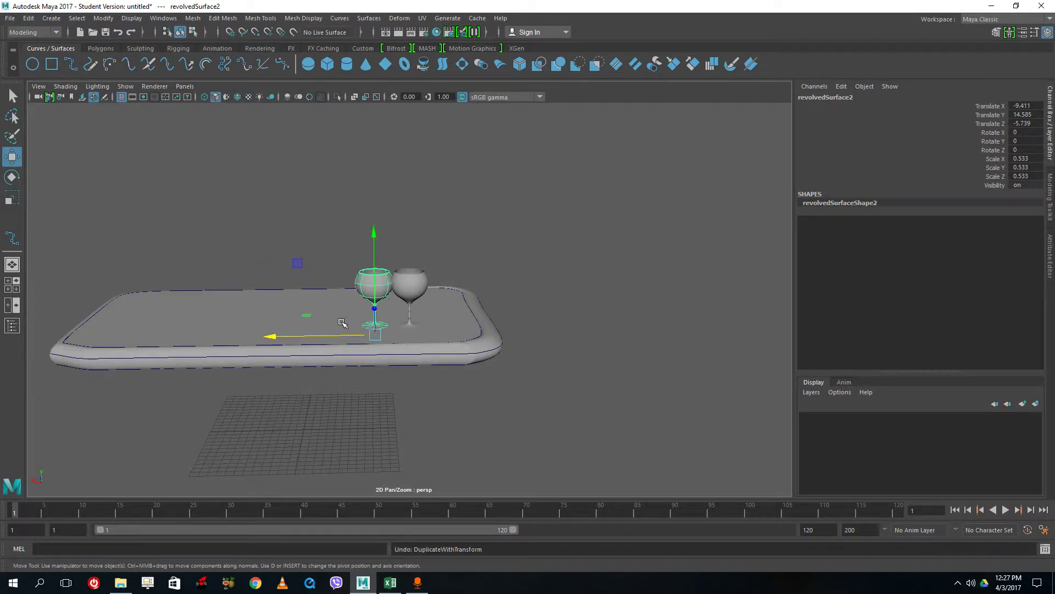
Step: Replace the last copy with a goblet duplicate at Translate X -8.779, and repeat that offset six times to form a row of eight
key("ctrl+z")
key("ctrl+d")
left_click_drag(332, 336, 291, 337)
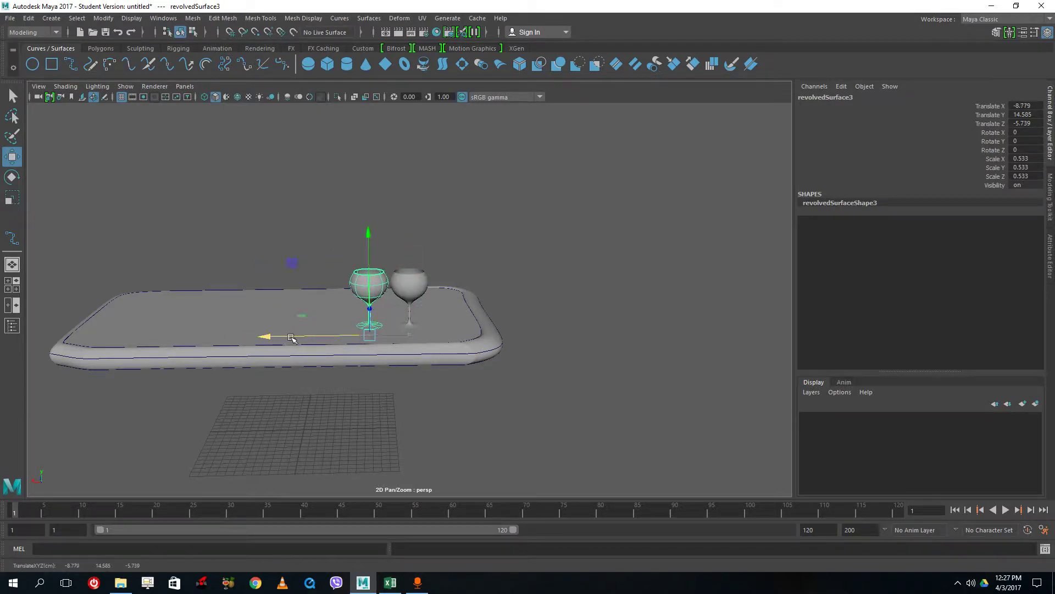
key("shift+d")
key("shift+d")
key("shift+d")
key("shift+d")
key("shift+d")
key("shift+d")
left_click_drag(577, 309, 462, 317, "alt")
left_click(607, 211)
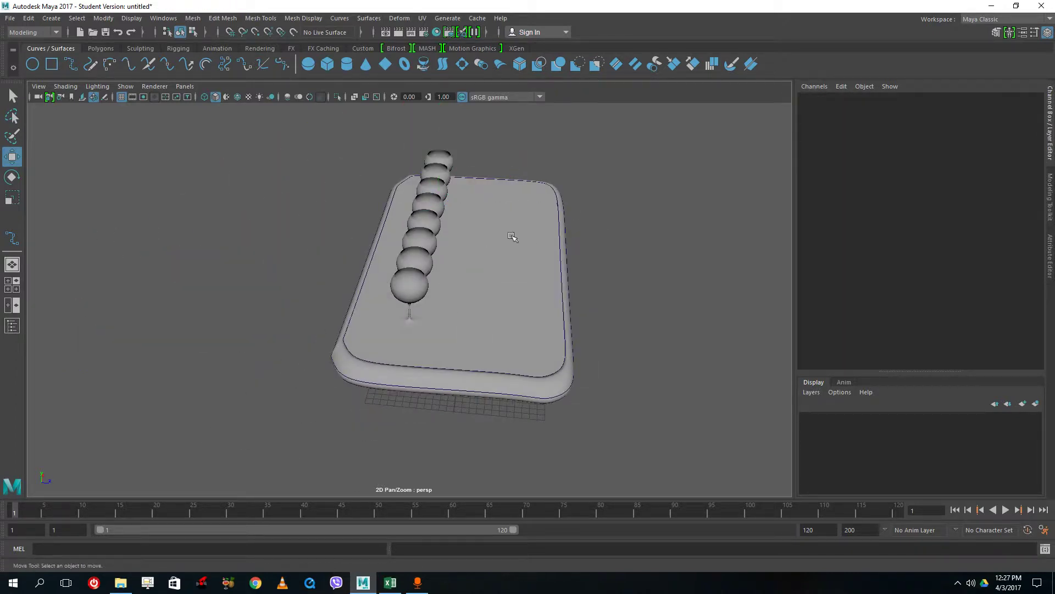
Step: Duplicate the whole row of eight goblets, offset it along Z and repeat the offset copy to make four evenly spaced rows
left_click(445, 165)
left_click(433, 178, "shift")
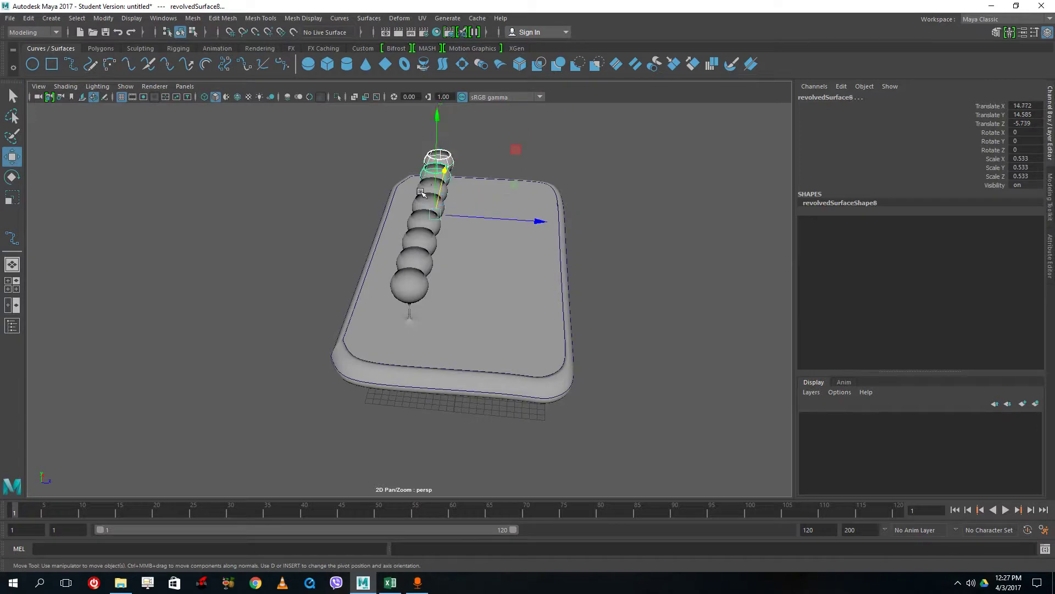
left_click(430, 192, "shift")
left_click(427, 205, "shift")
left_click(416, 220, "shift")
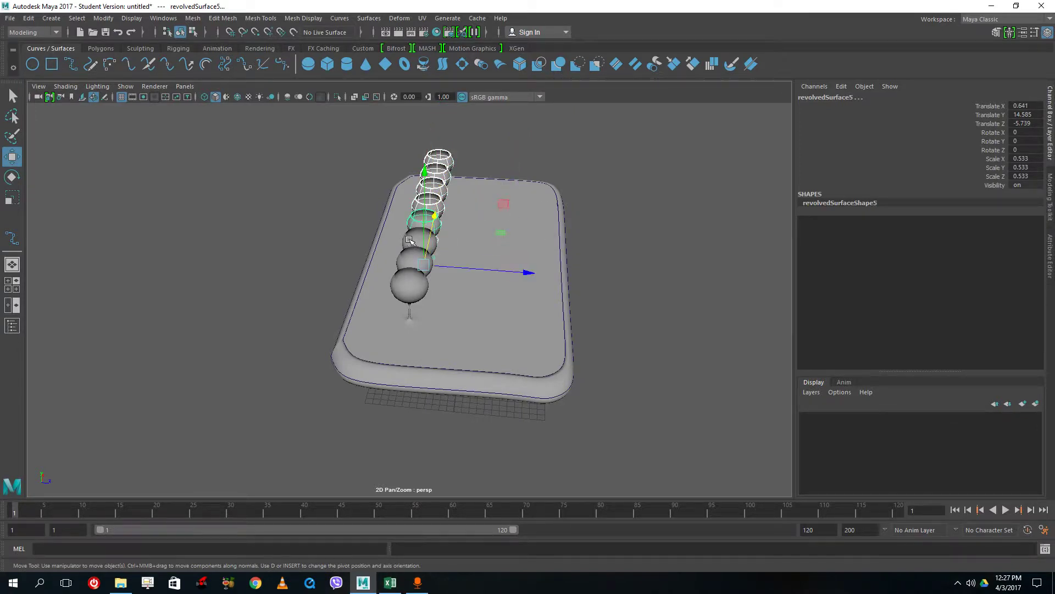
left_click(409, 240, "shift")
left_click(407, 259, "shift")
left_click(402, 286, "shift")
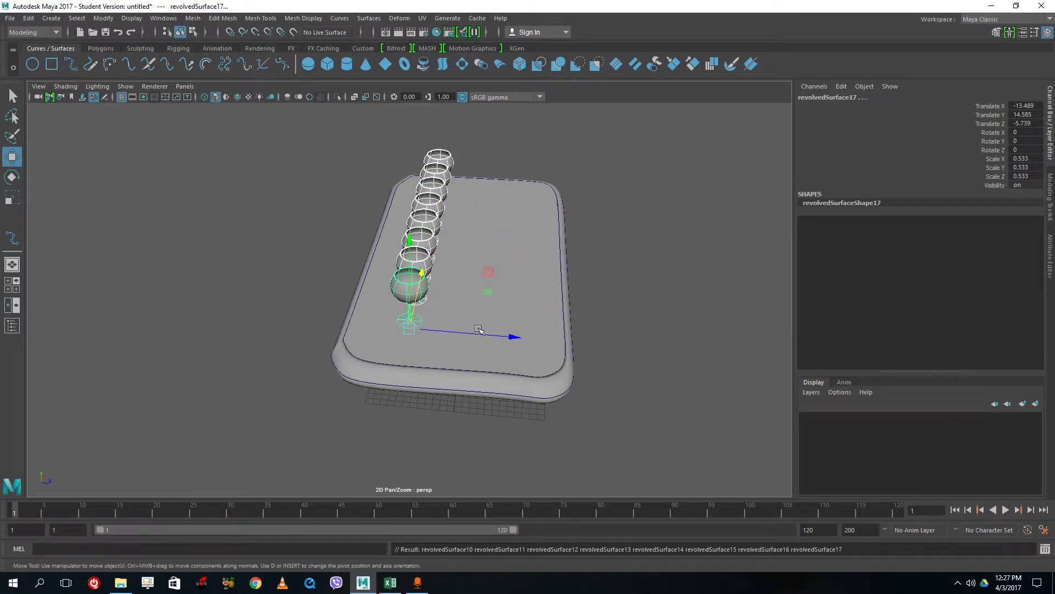
key("ctrl+d")
left_click_drag(486, 334, 519, 345)
key("shift+d")
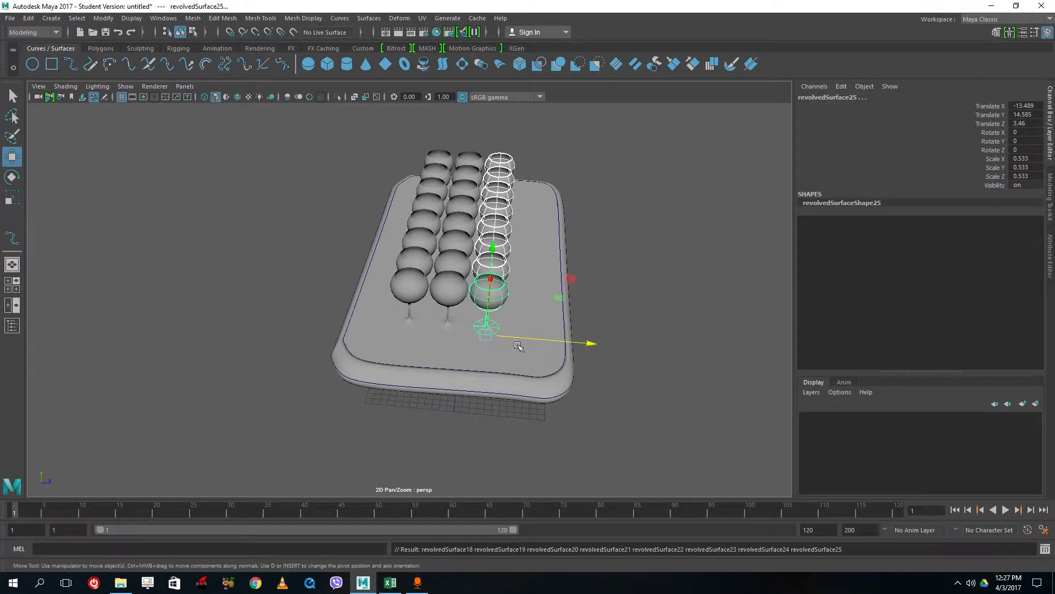
key("shift+d")
key("shift+d")
left_click(659, 368)
Step: Move all the tray surfaces to Translate X 1.344 and Translate Z 1.3 so the tray is centred under the goblets
left_click_drag(657, 370, 694, 401, "alt")
left_click_drag(545, 389, 471, 317)
left_click_drag(572, 329, 624, 380, "alt")
left_click(617, 453)
left_click_drag(566, 464, 476, 296)
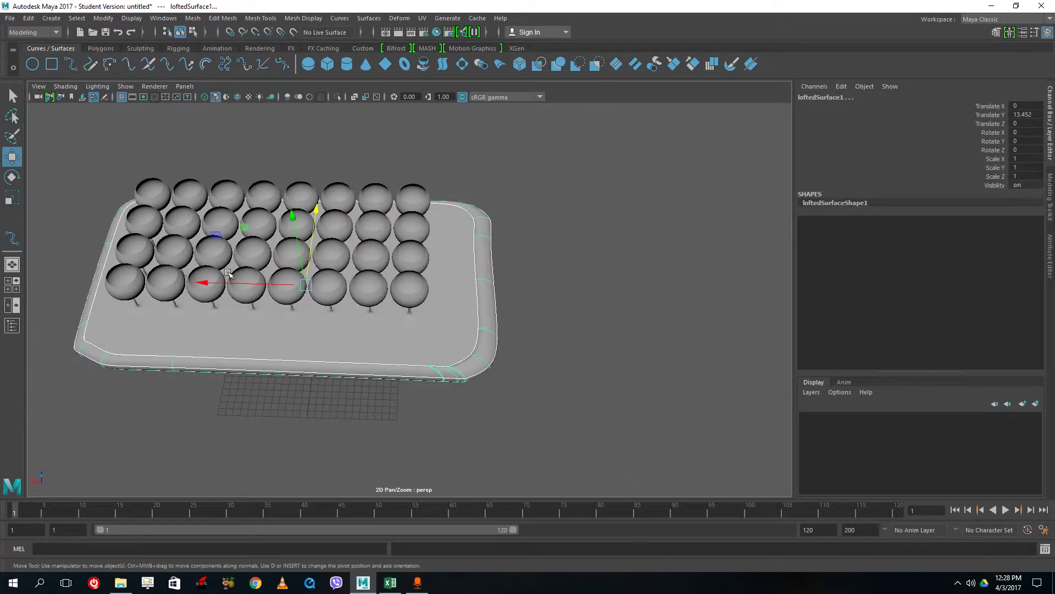
left_click_drag(230, 283, 211, 284)
key("space")
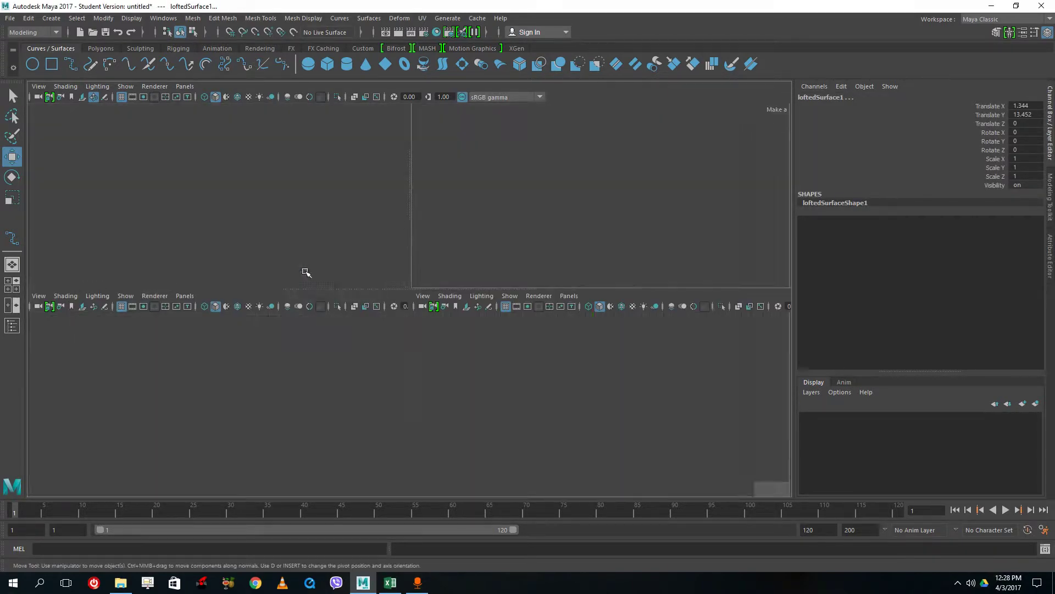
key("space")
left_click_drag(407, 384, 410, 389)
key("space")
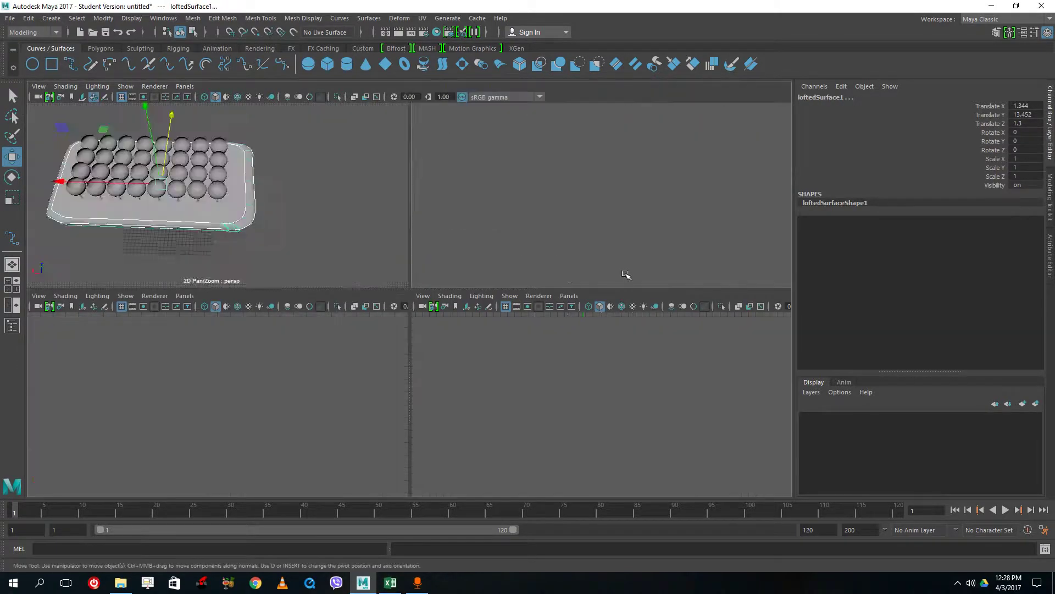
key("space")
scroll(373, 424, "up", 3)
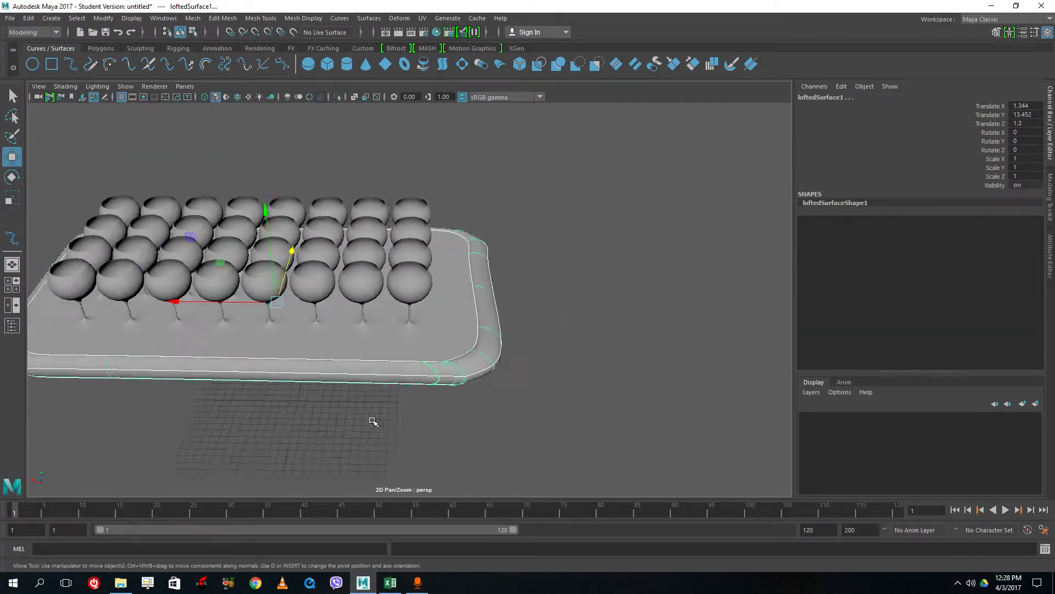
scroll(372, 424, "down", 5)
left_click(373, 423)
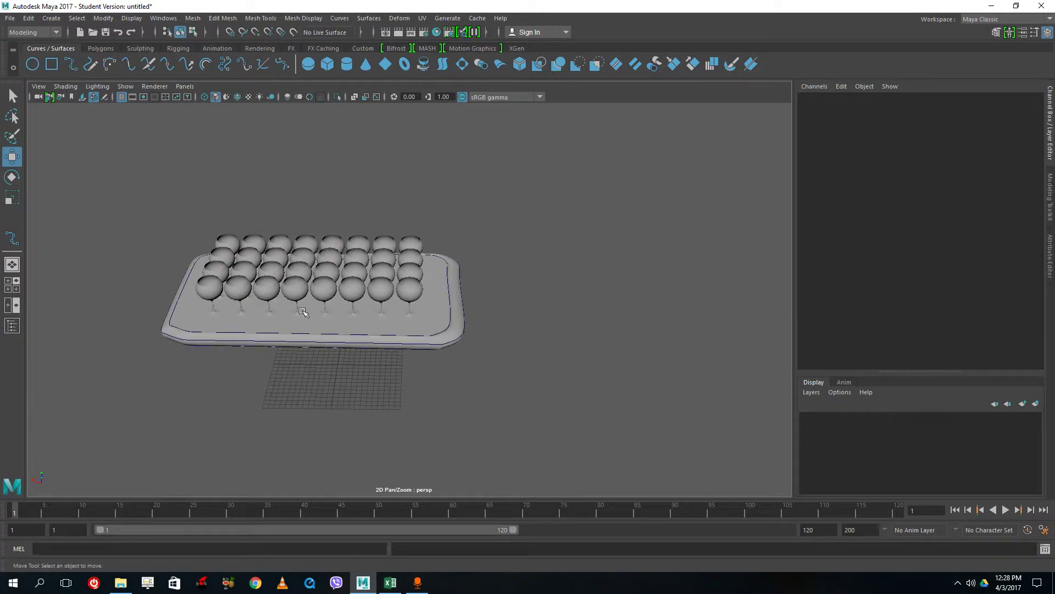
Step: Draw a small NURBS circle in the wireframe top view, inside the tray corner beside the first goblet
left_click(33, 64)
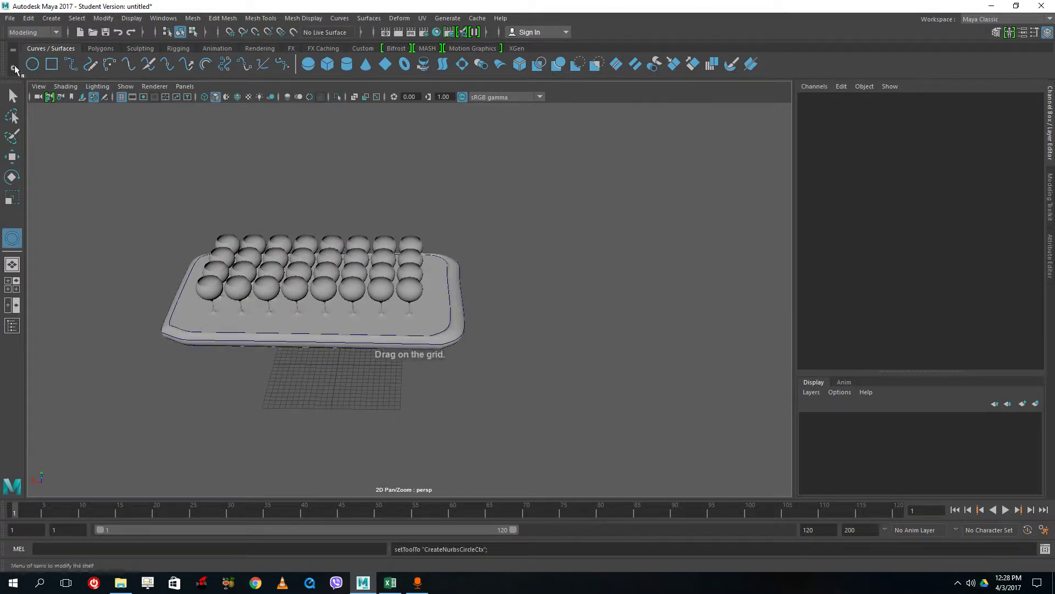
key("space")
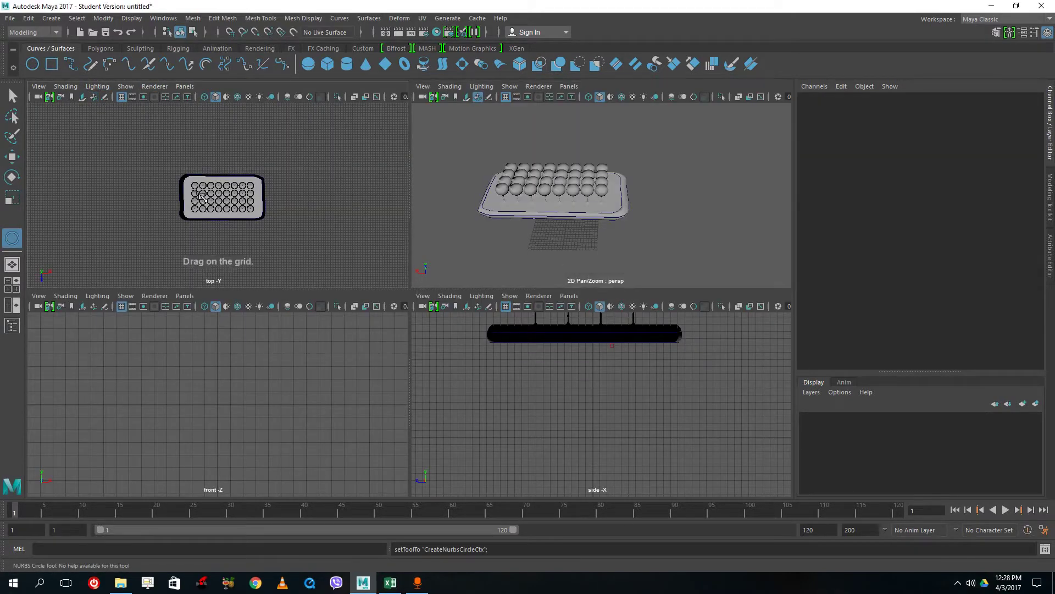
key("space")
scroll(297, 253, "up", 5)
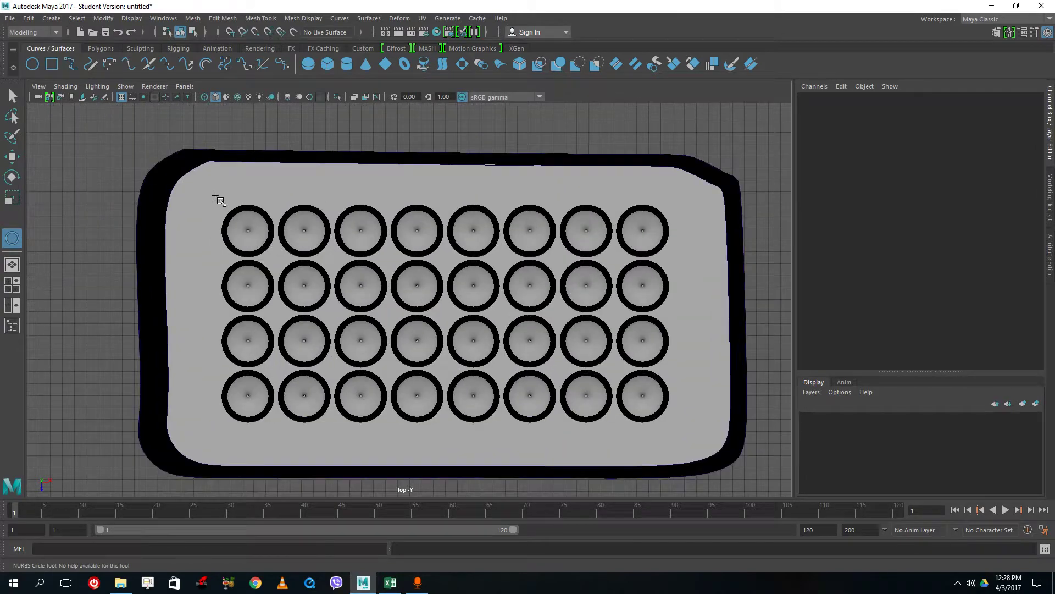
scroll(372, 244, "up", 1)
key("4")
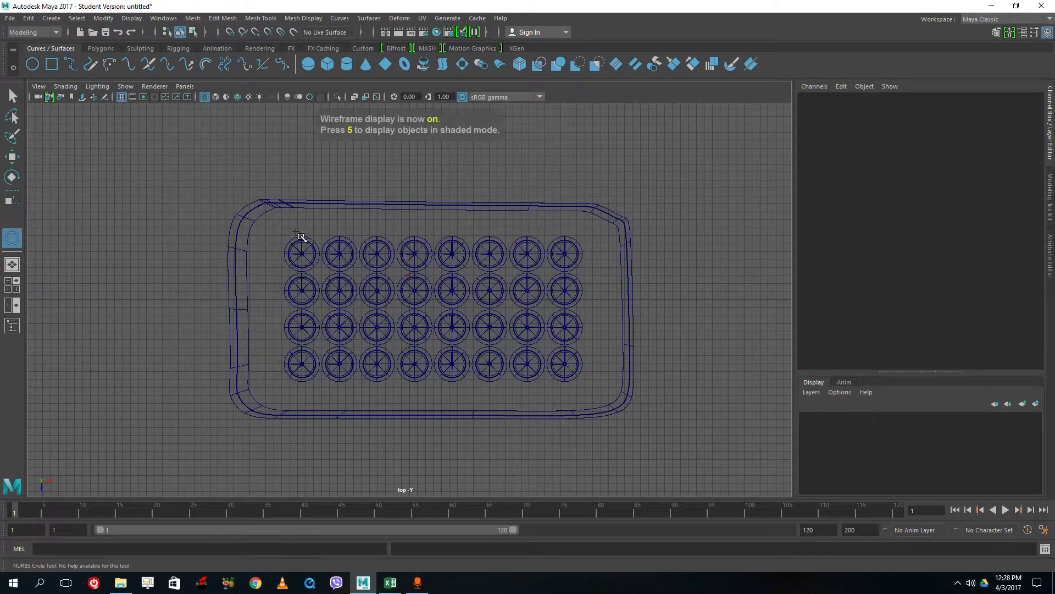
scroll(227, 235, "up", 3)
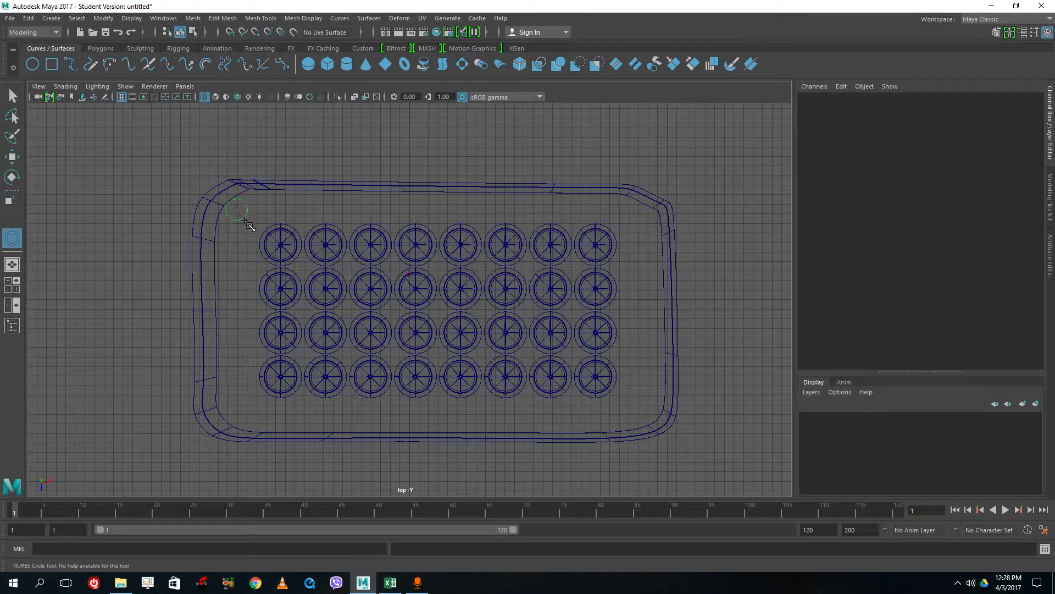
mouse_move(244, 221)
left_mouse_down()
mouse_move(238, 211)
mouse_move(244, 218)
left_mouse_up()
right_click_drag(246, 218, 310, 190)
left_click(239, 209)
left_click(313, 153)
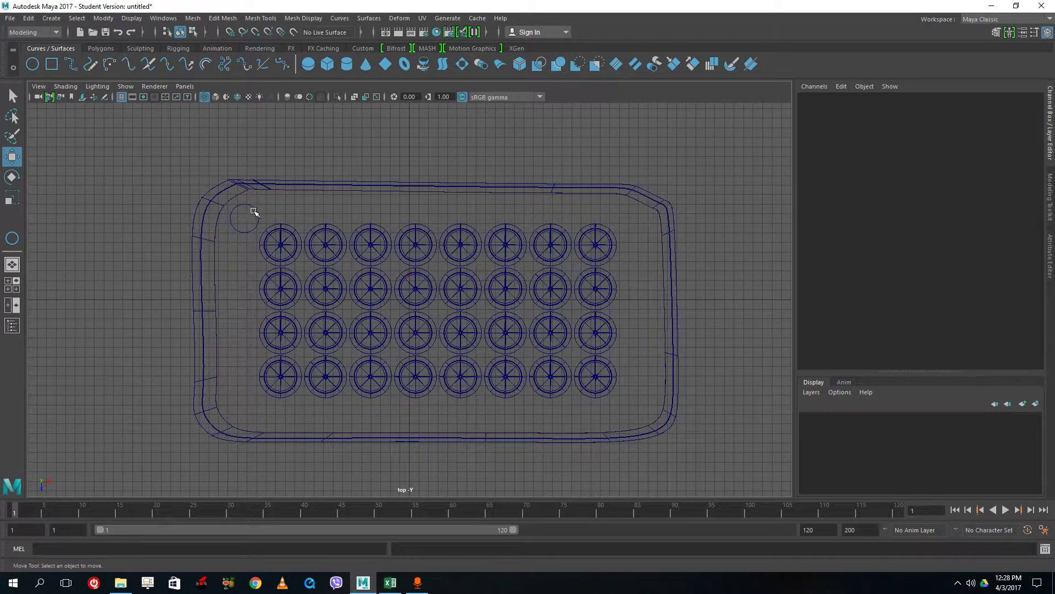
left_click(258, 210)
left_click(254, 172)
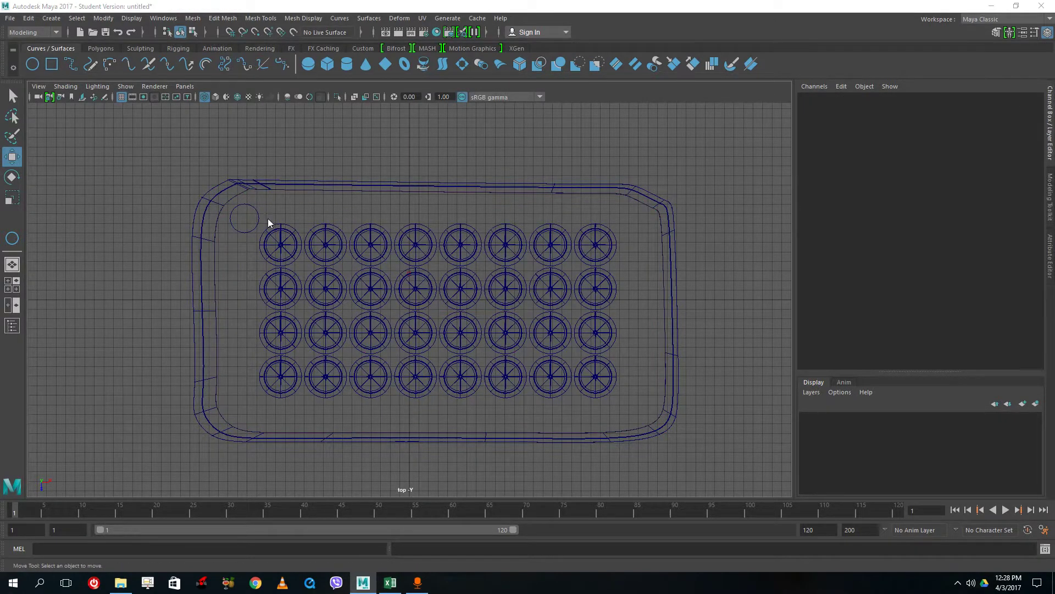
Step: Select the circle's four diagonal control vertices and scale them inward to form a four-pointed leg profile
key("space")
key("space")
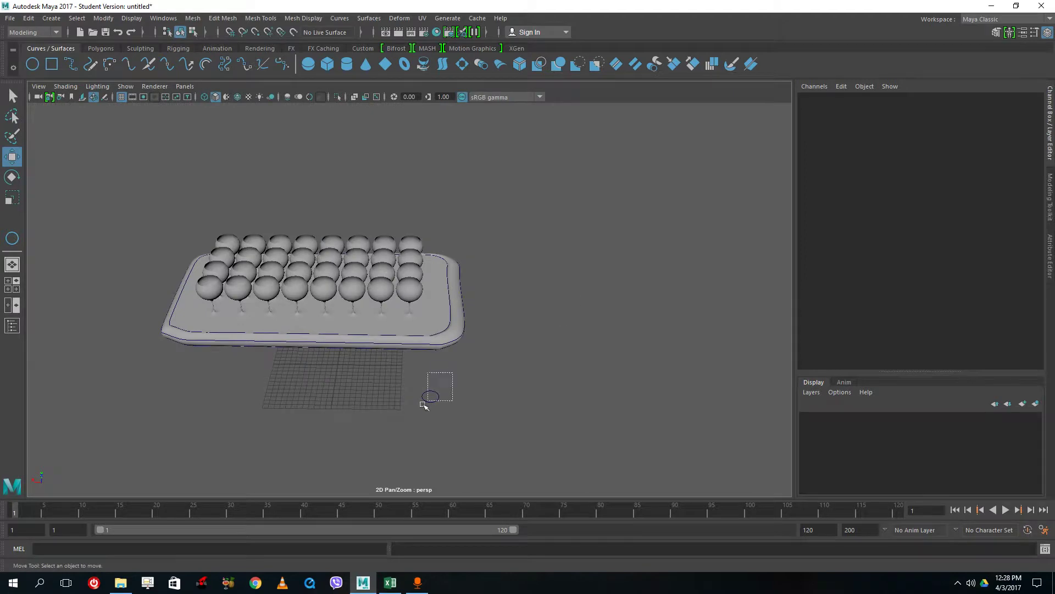
left_click_drag(423, 406, 406, 415)
right_click_drag(421, 397, 369, 307)
key("space")
key("space")
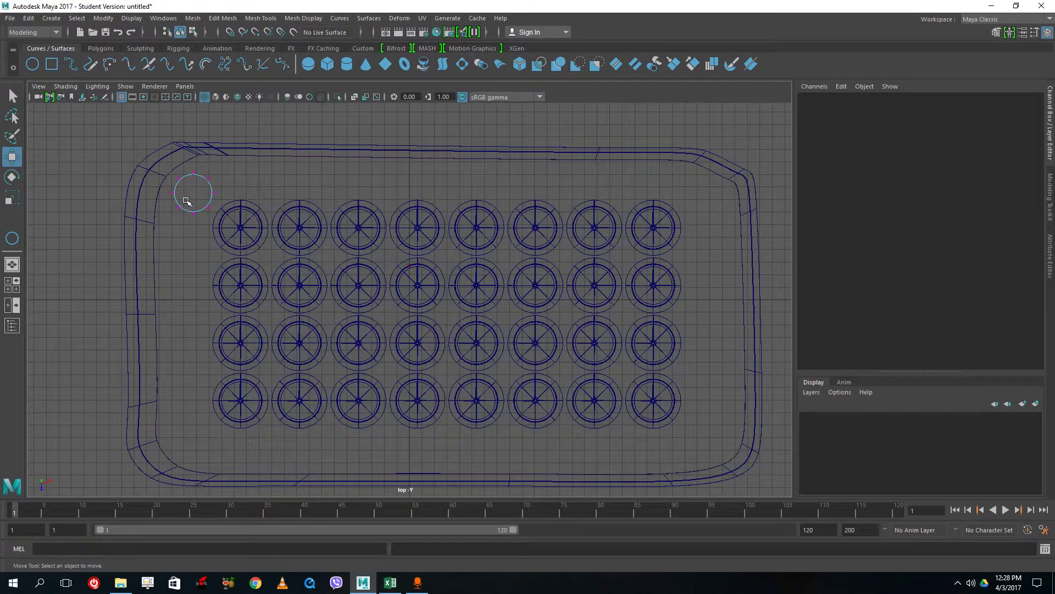
key("a")
left_click_drag(133, 153, 125, 191)
left_click(168, 159, "shift")
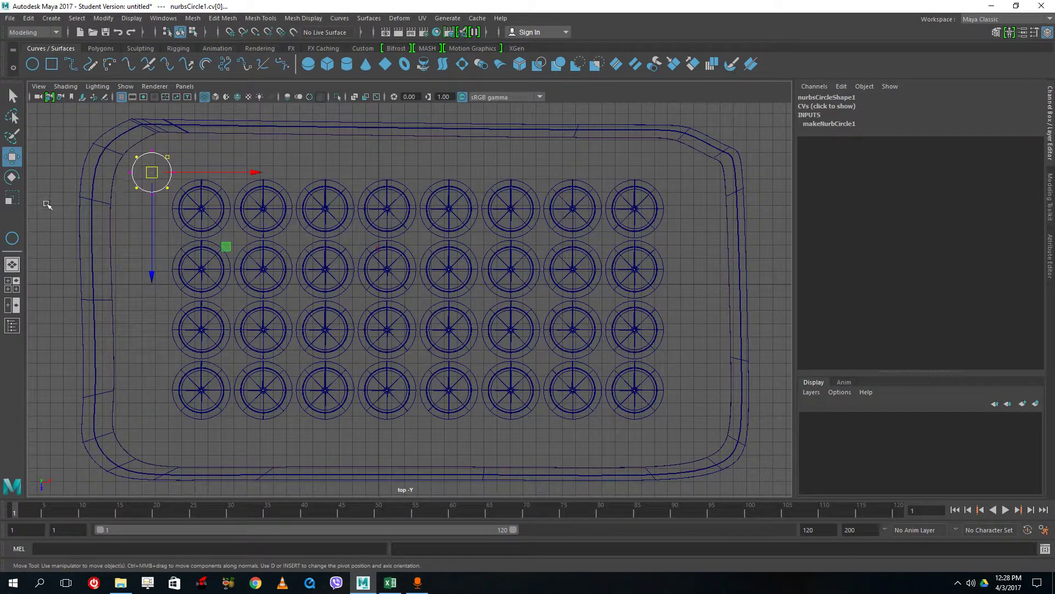
left_click(10, 178)
left_click(11, 157)
key("r")
left_click_drag(155, 175, 143, 178)
key("space")
key("space")
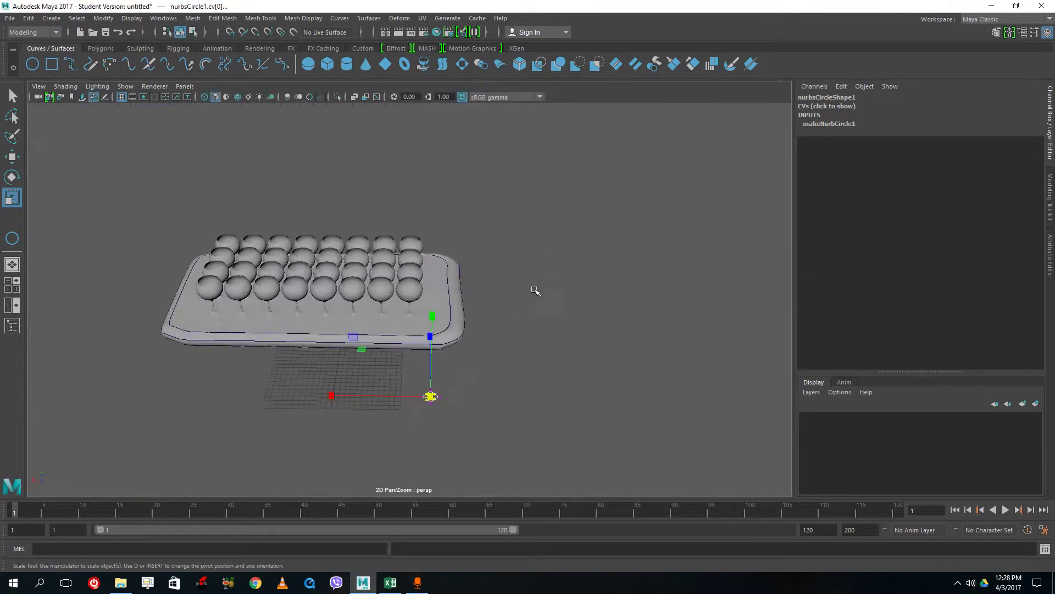
Step: Duplicate the whole leg profile curve and raise the copy to Translate Y 12.407, just under the tray
right_click_drag(437, 396, 486, 285)
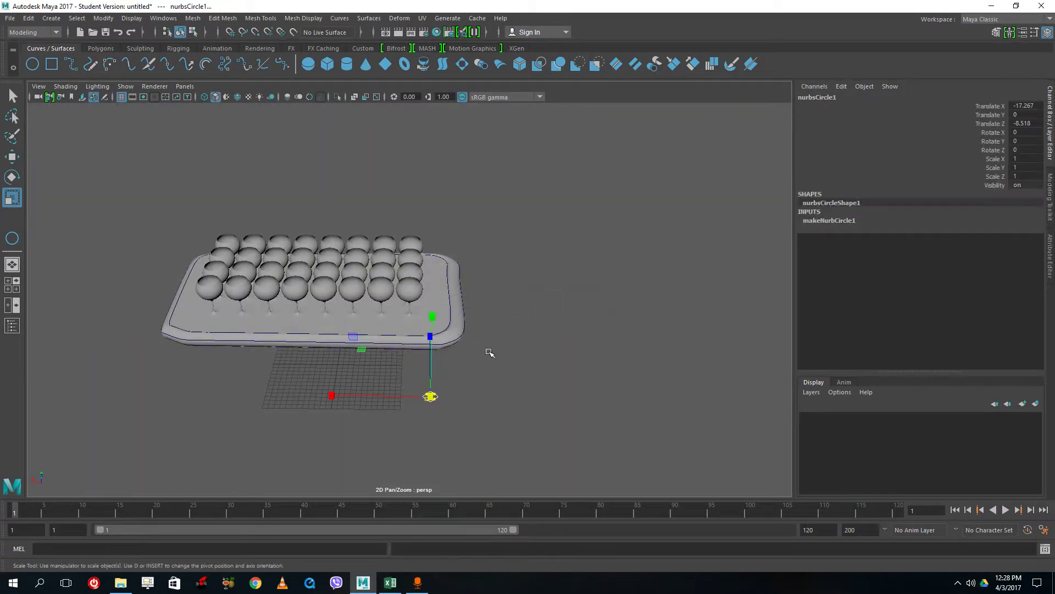
left_click_drag(475, 449, 413, 381)
key("ctrl+d")
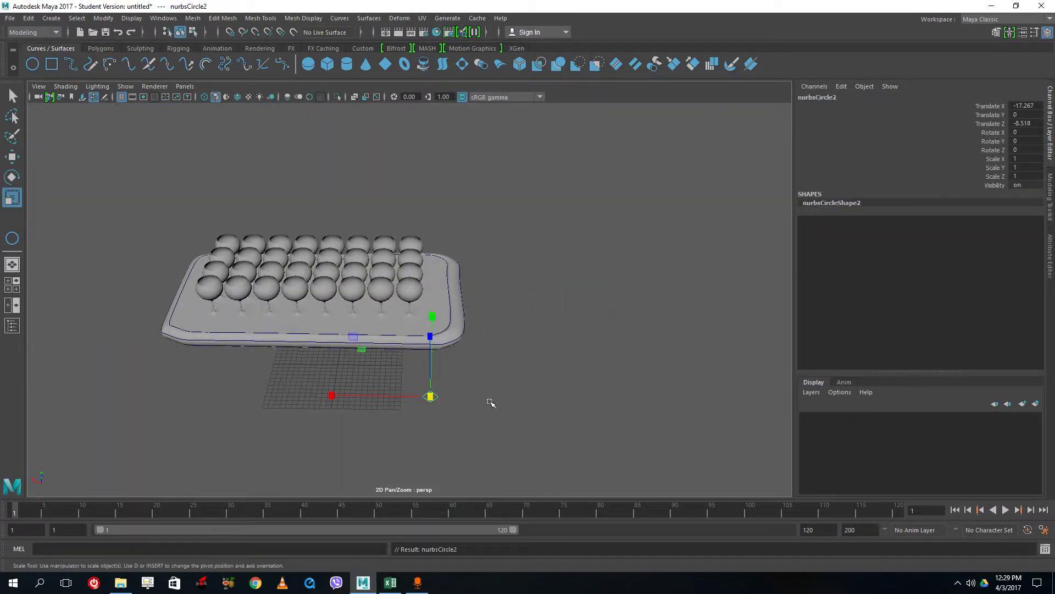
left_click_drag(490, 400, 489, 374, "alt")
left_click(13, 158)
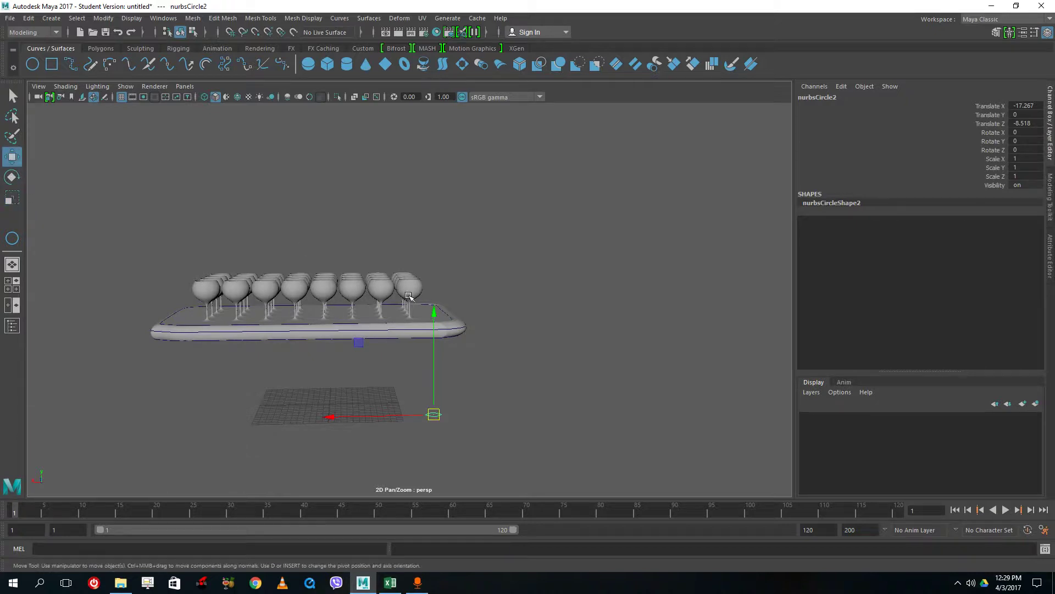
left_click_drag(433, 313, 433, 241)
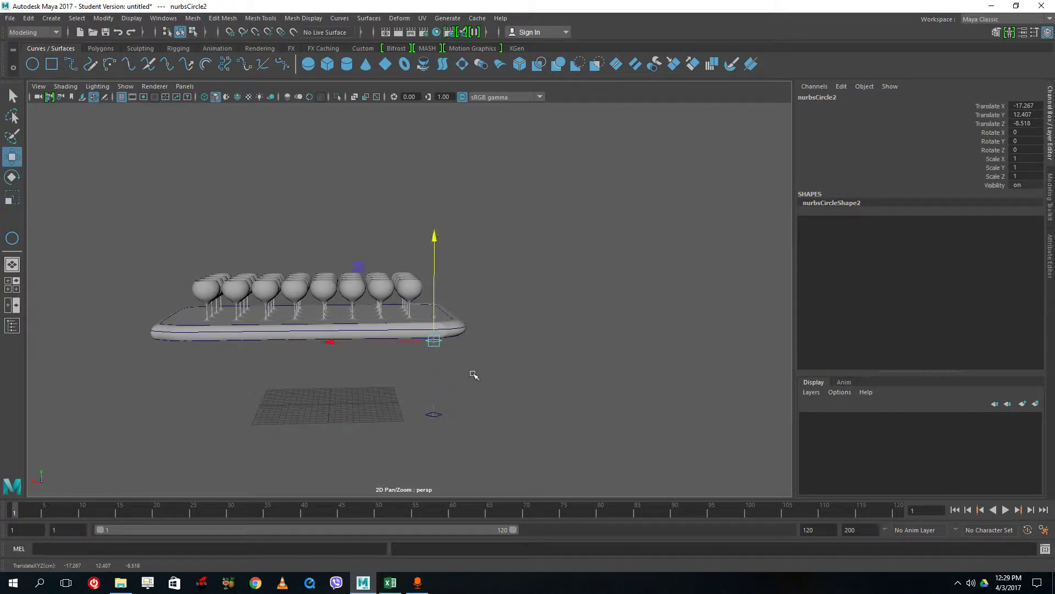
scroll(475, 384, "up", 4)
left_click_drag(477, 394, 478, 409, "alt")
middle_click_drag(478, 409, 433, 341, "alt")
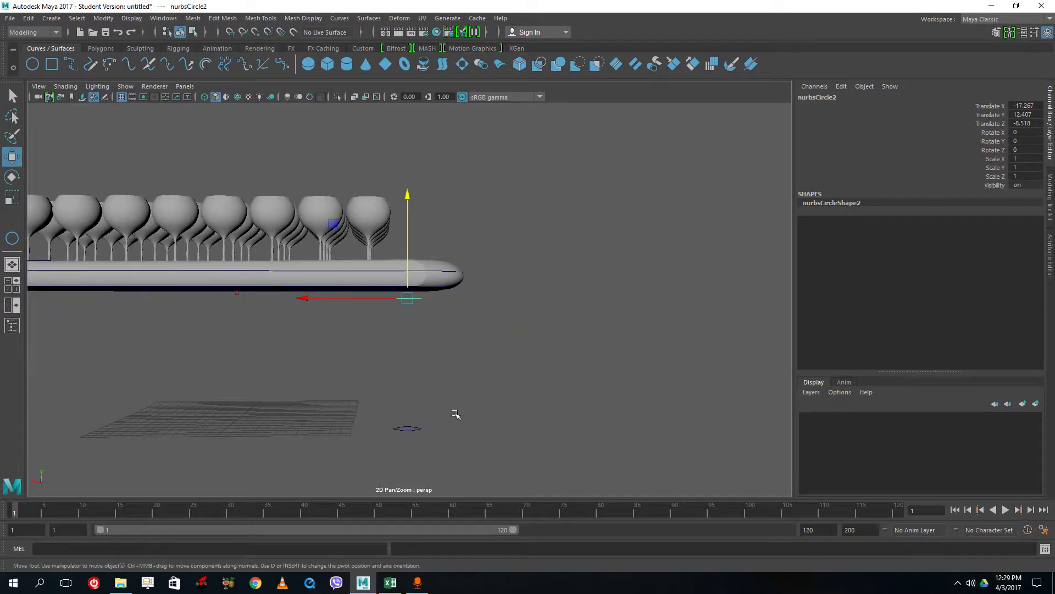
Step: Duplicate the bottom leg profile and raise the copy slightly to Translate Y 1.099
left_click(426, 427)
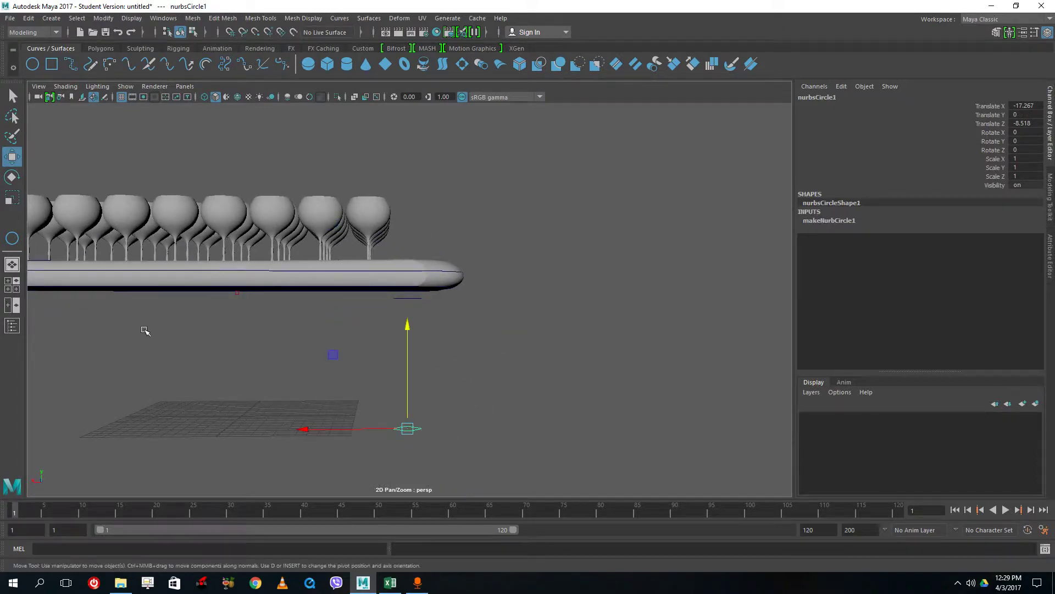
key("ctrl+d")
left_click_drag(422, 338, 413, 332)
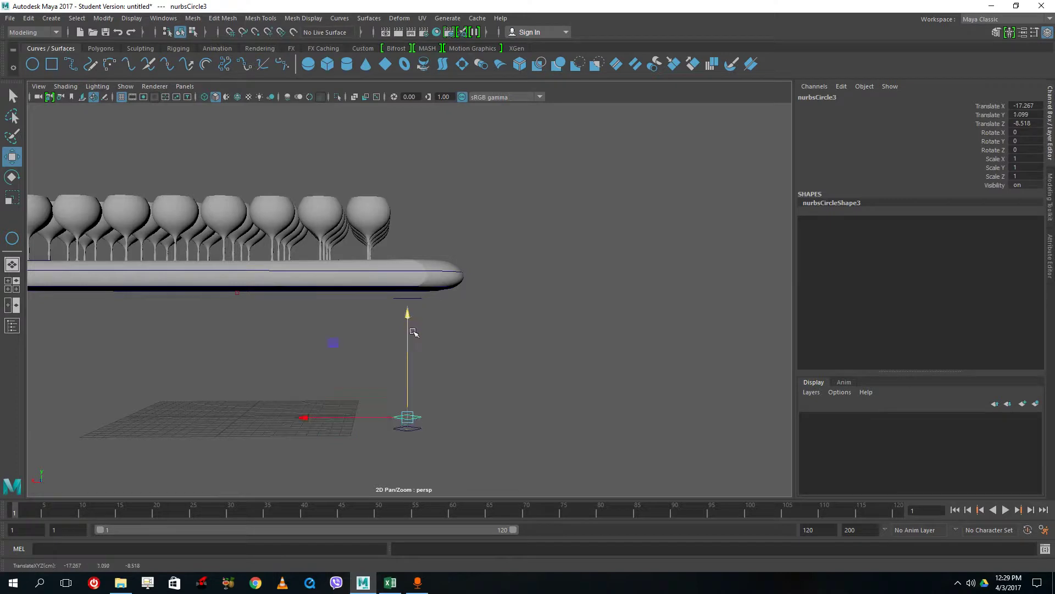
Step: Scale the bottom leg profile uniformly to 1.245 and keep it selected
left_click(420, 429)
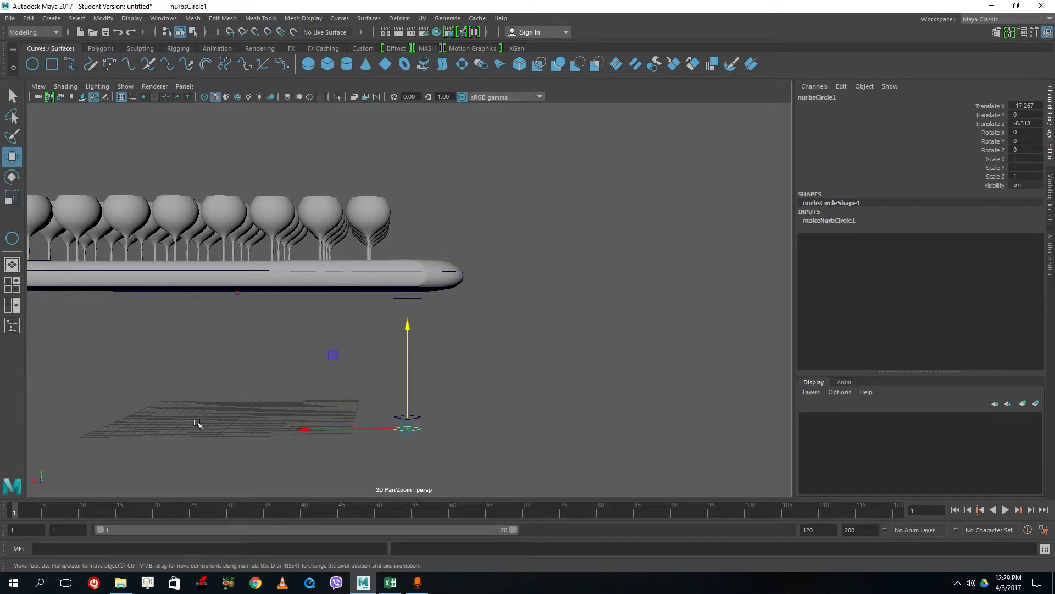
left_click(13, 198)
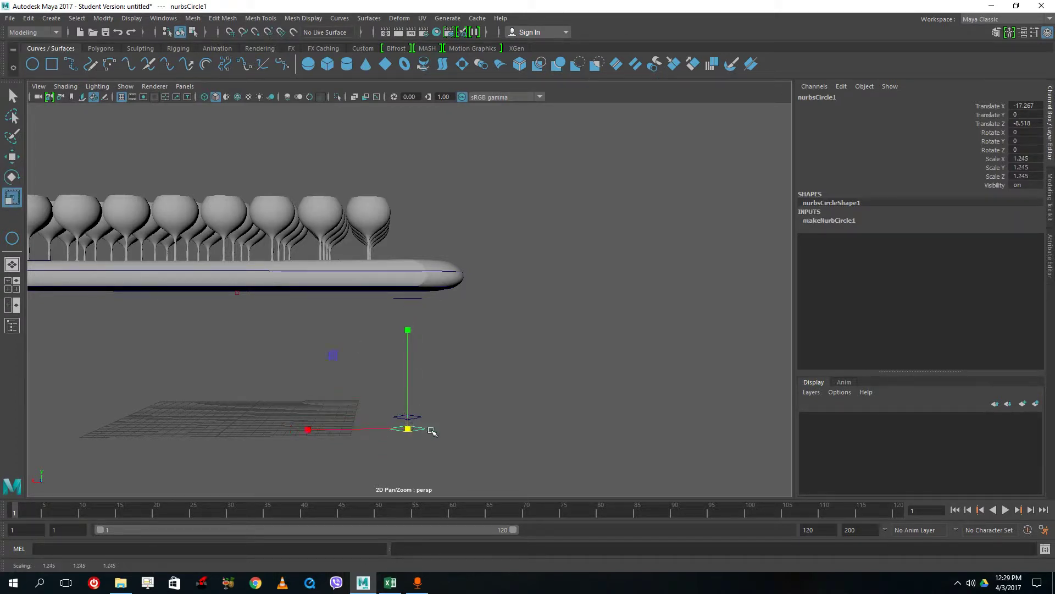
left_click(428, 435)
left_click(413, 428)
left_click(424, 414)
right_click_drag(418, 427, 469, 284)
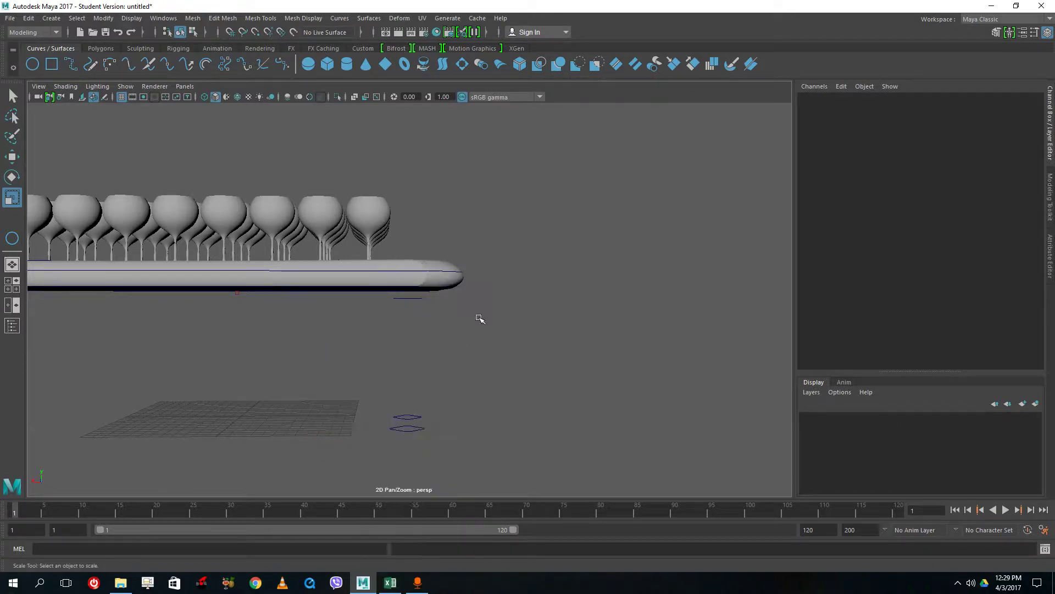
left_click(417, 429)
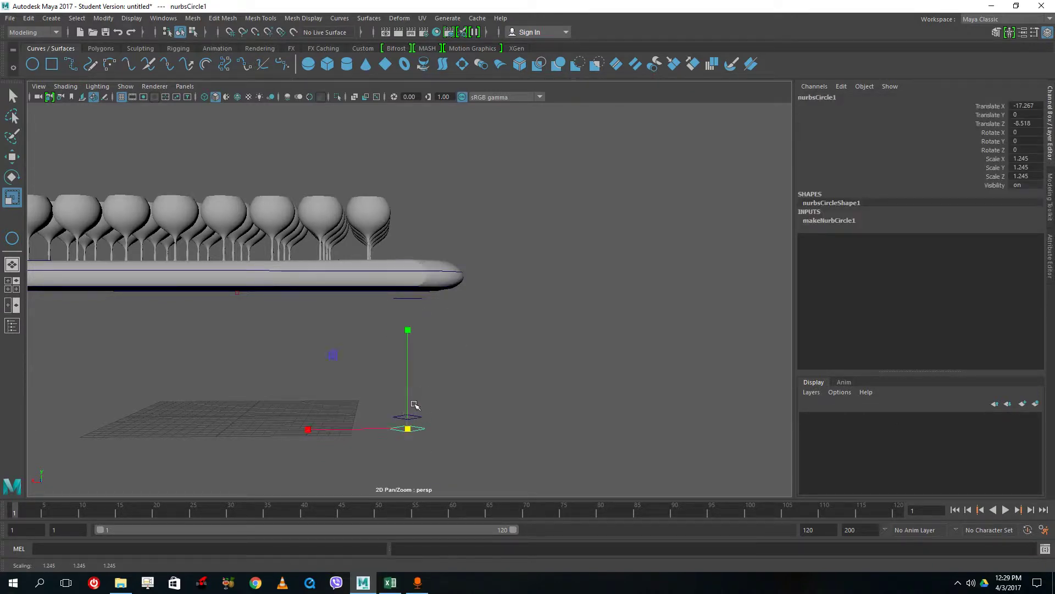
left_click_drag(475, 432, 419, 418, "alt")
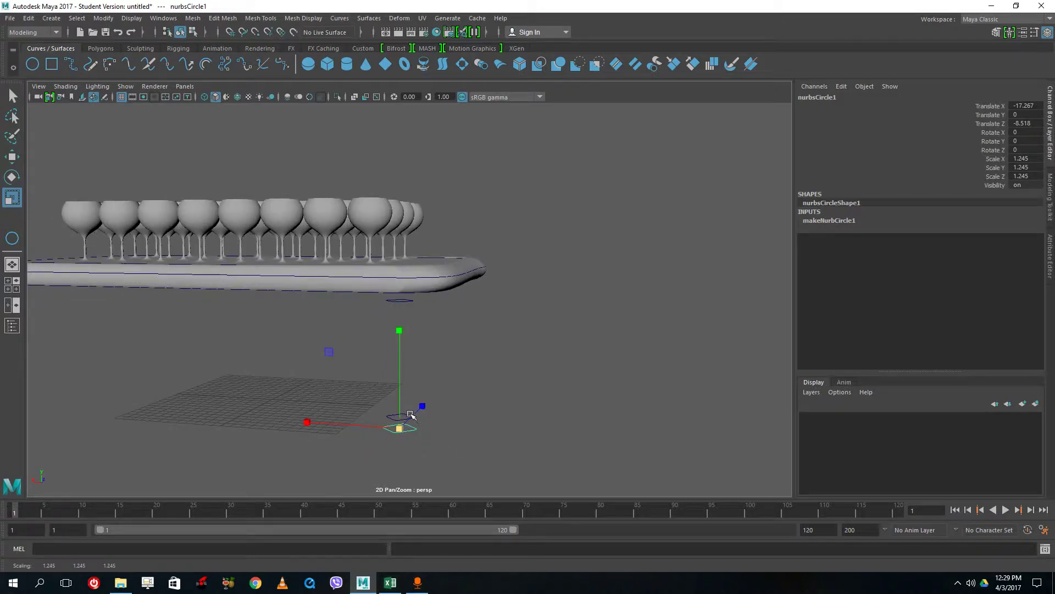
left_click(412, 396)
left_click(401, 426)
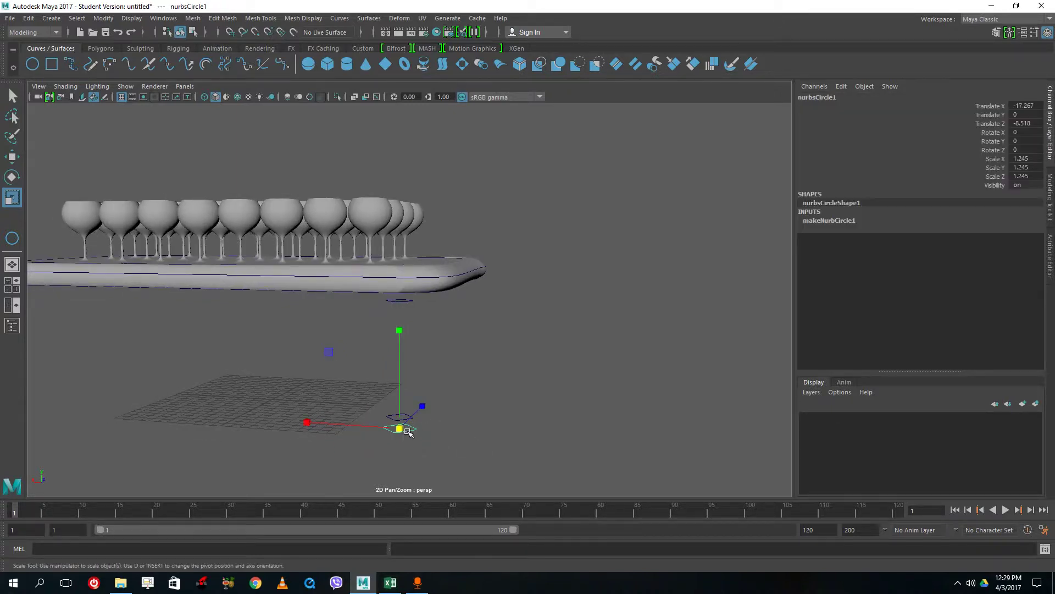
Step: Select the three stacked leg profile curves from bottom to top and loft them into a table leg surface
right_click_drag(401, 426, 448, 449, "alt")
left_click_drag(508, 454, 414, 431, "alt")
left_click(397, 425, "shift")
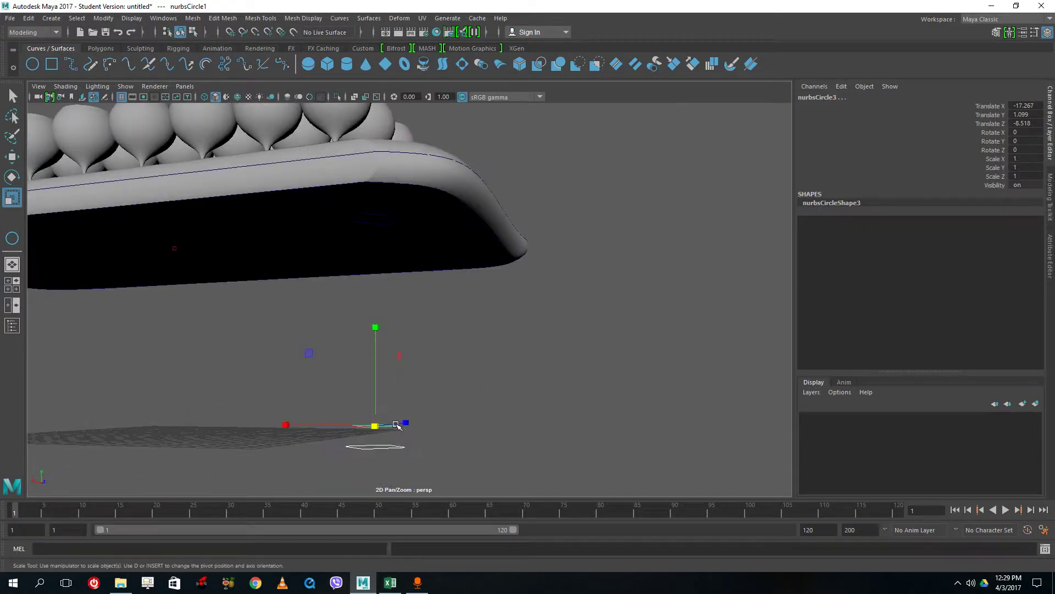
left_click(374, 214, "shift")
left_click_drag(428, 240, 503, 290, "alt")
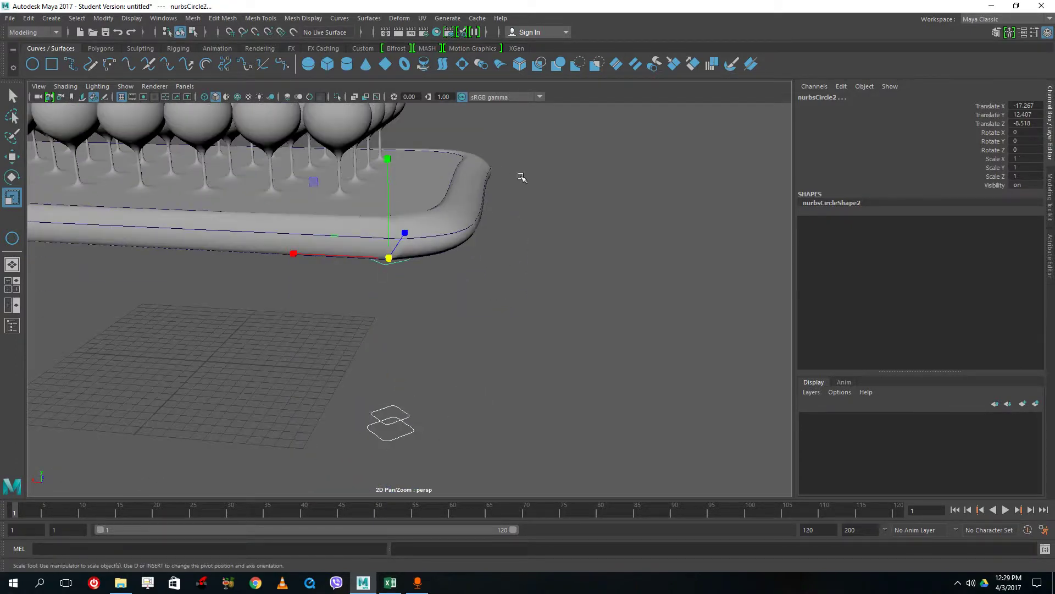
left_click(398, 19)
mouse_move(369, 18)
left_click(376, 58)
left_click_drag(544, 319, 551, 322, "alt")
Step: Raise the leg's top profile curve to Translate Y 14.941 so the leg extends into the tray
left_click(420, 253)
left_click(413, 248)
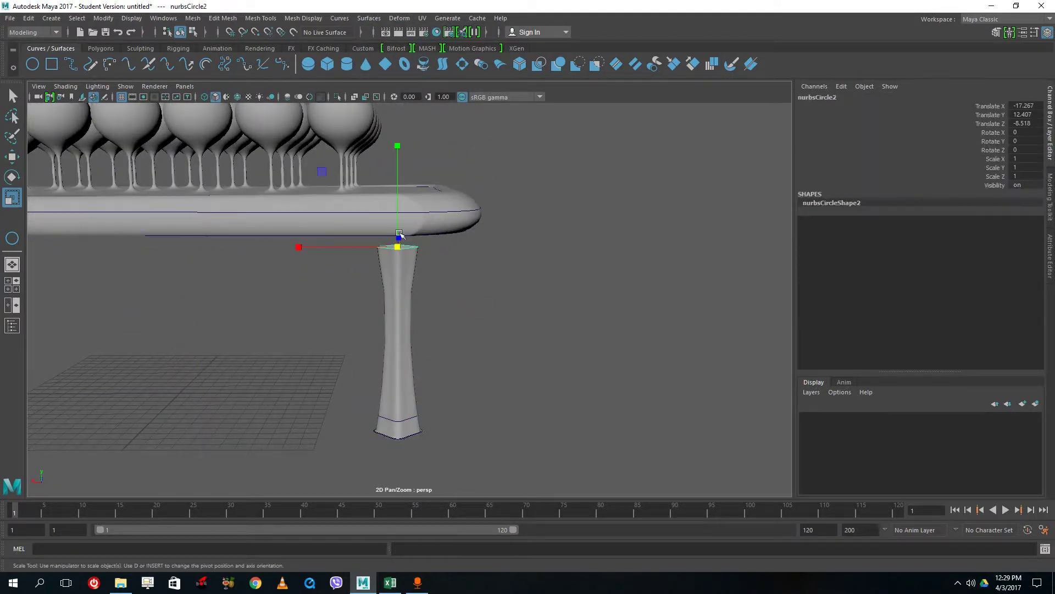
left_click(14, 134)
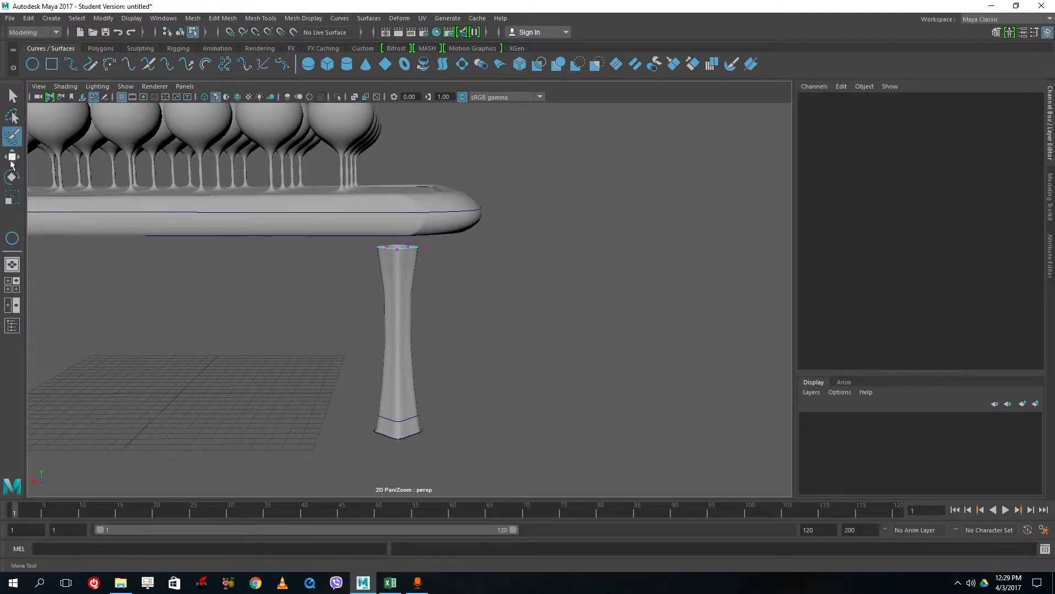
left_click(12, 158)
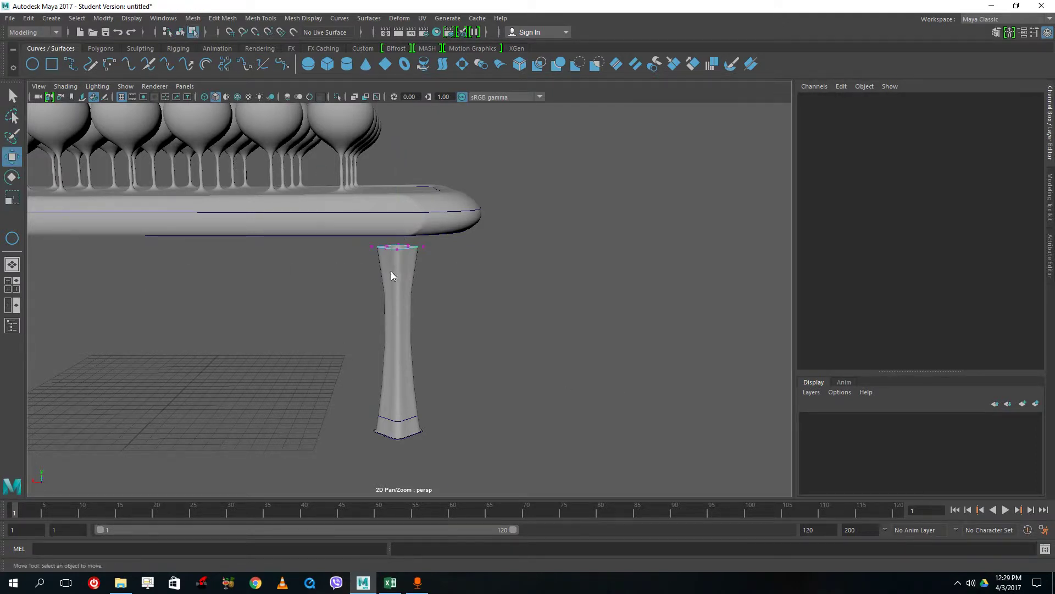
right_click_drag(392, 276, 385, 240)
left_click(397, 250)
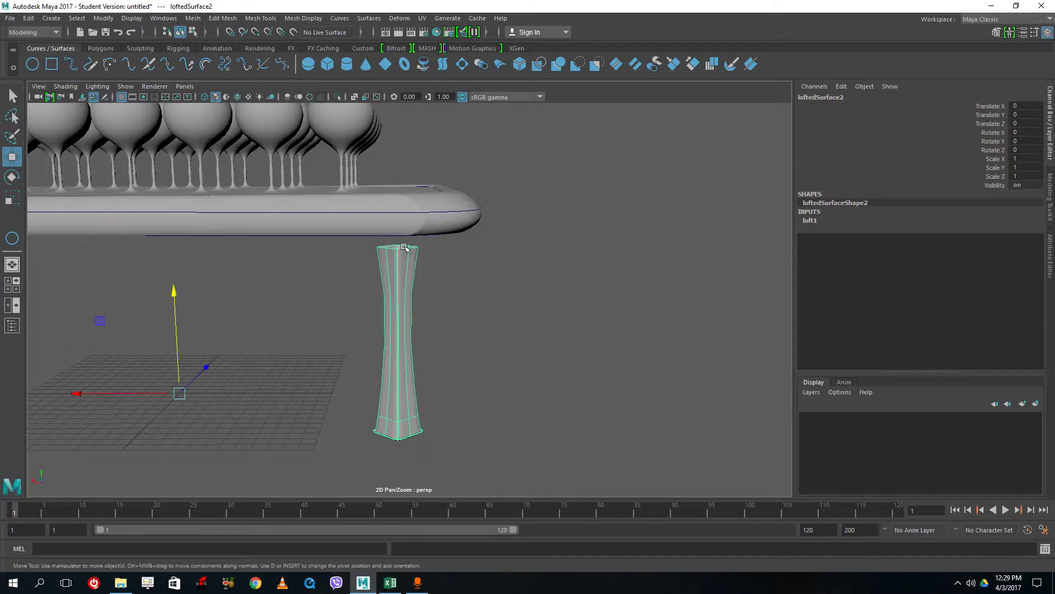
left_click(499, 258)
left_click(414, 245)
left_click(416, 247)
left_click_drag(395, 193, 396, 141)
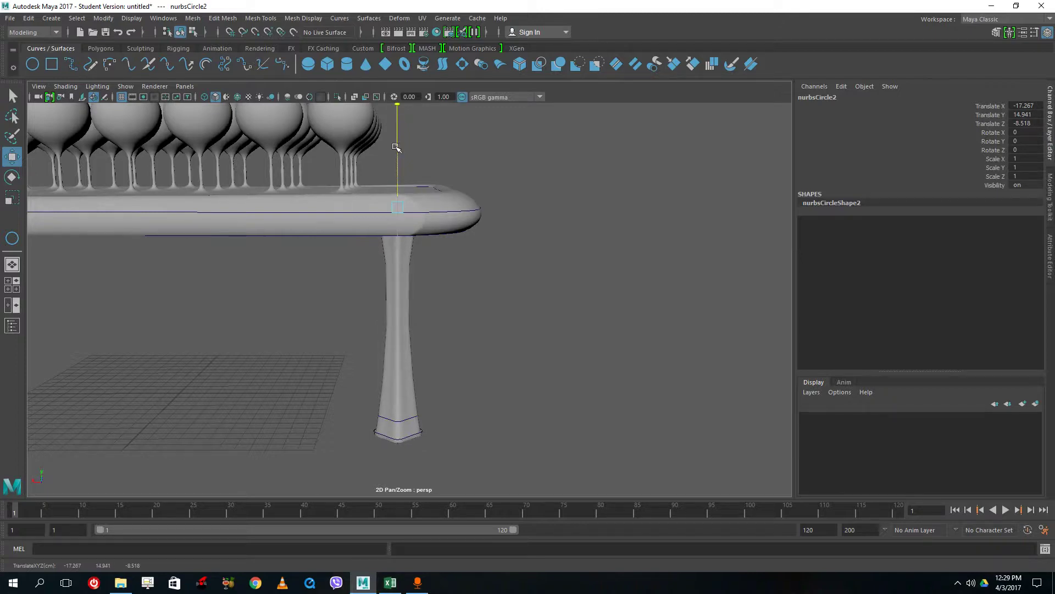
Step: Duplicate the lofted leg and move the copy across the tray's width to Translate Z 20.23
left_click_drag(590, 245, 471, 294, "alt")
left_click(509, 361)
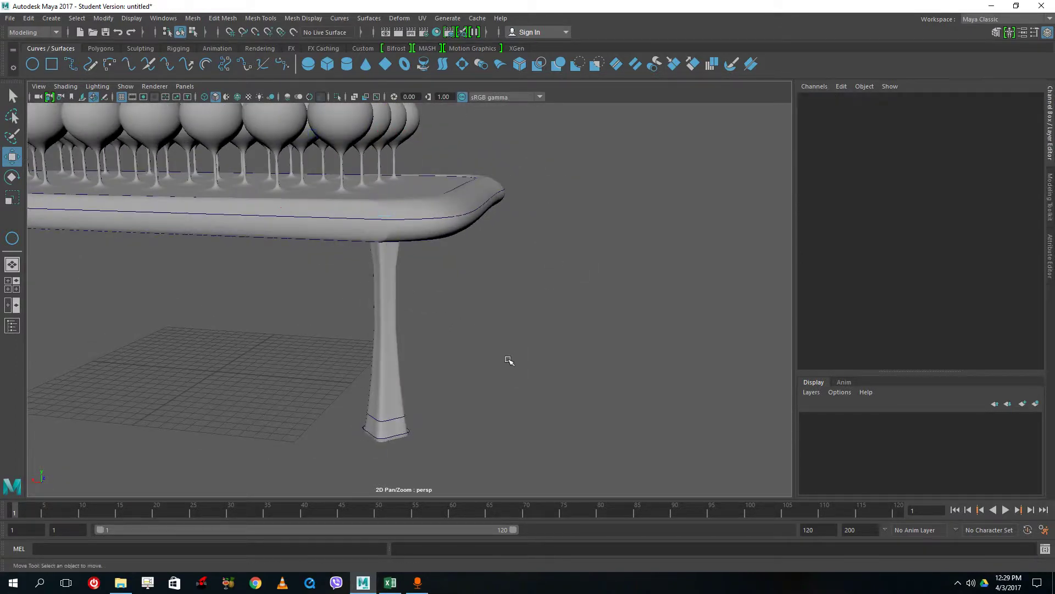
left_click(387, 309)
left_click_drag(387, 309, 415, 328, "alt")
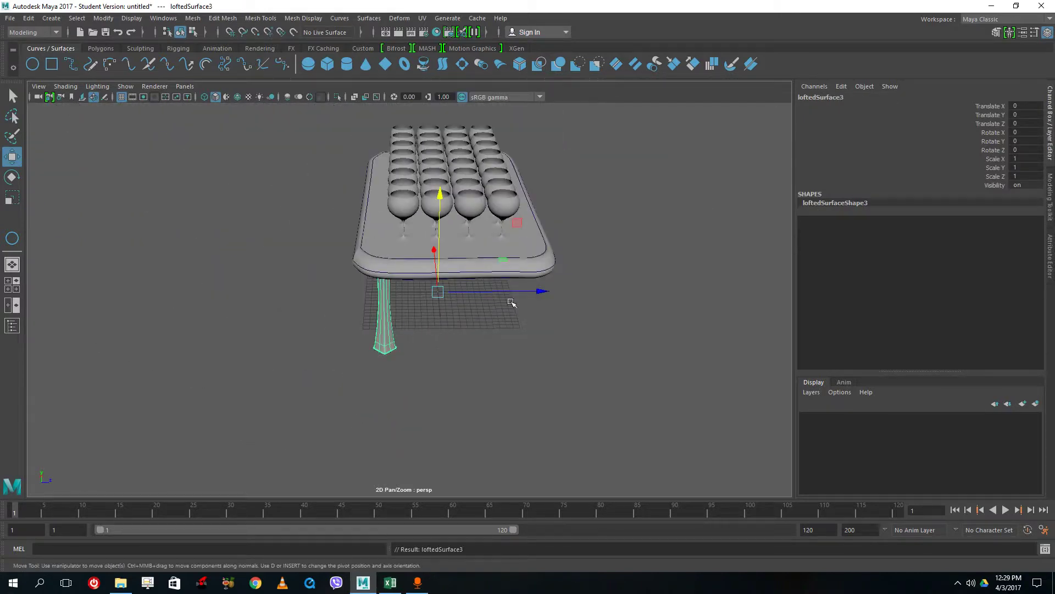
left_click_drag(525, 291, 646, 300)
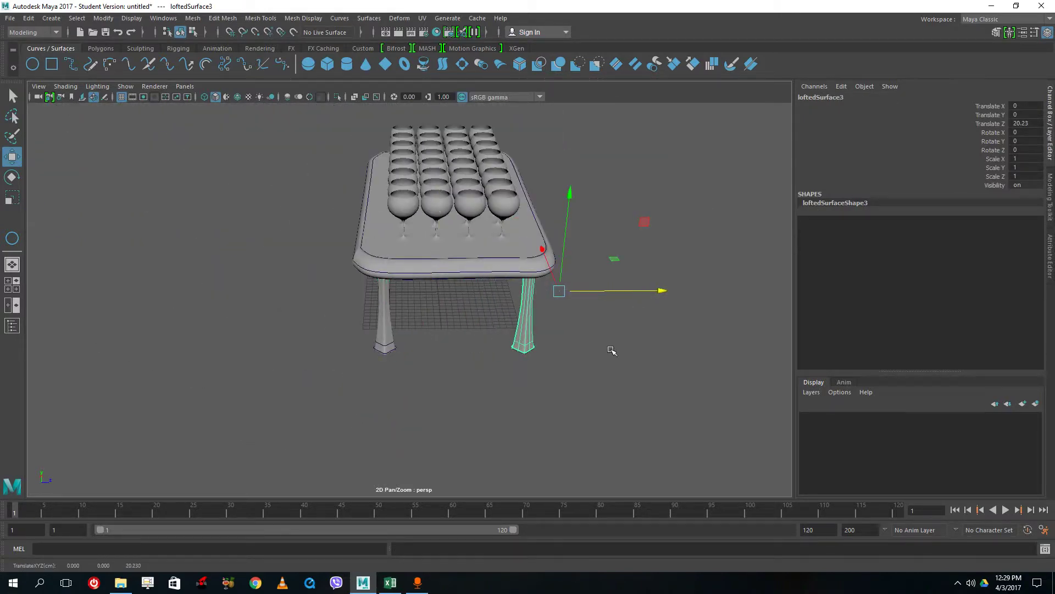
left_click_drag(612, 350, 692, 370, "alt")
key("shift+d")
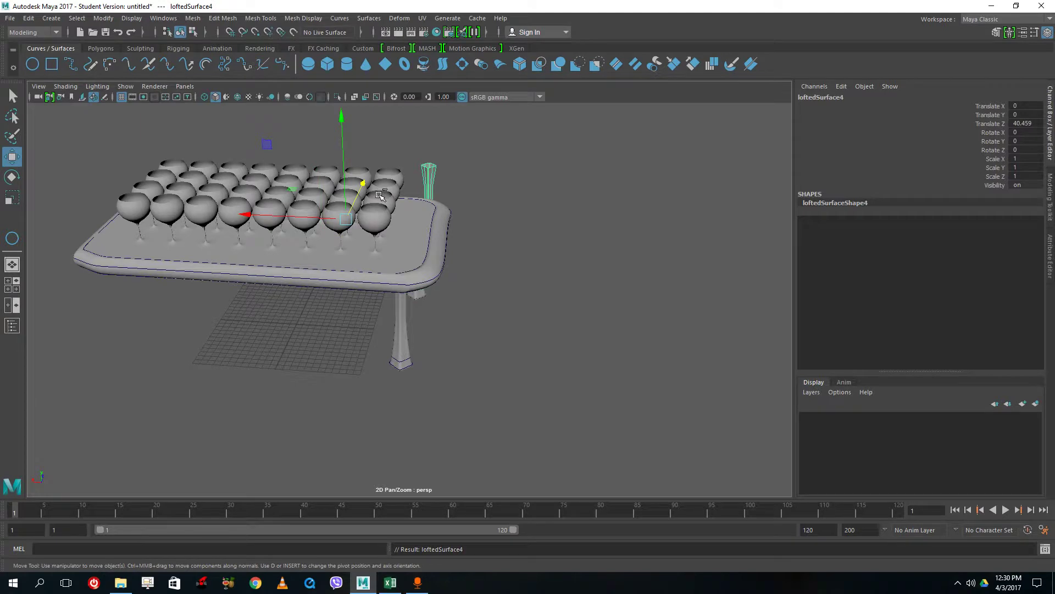
key("ctrl+z")
left_click(459, 316)
Step: Duplicate both legs together and move the copies under the tray's opposite end at Translate X 40.355
left_click_drag(484, 314, 393, 300, "alt")
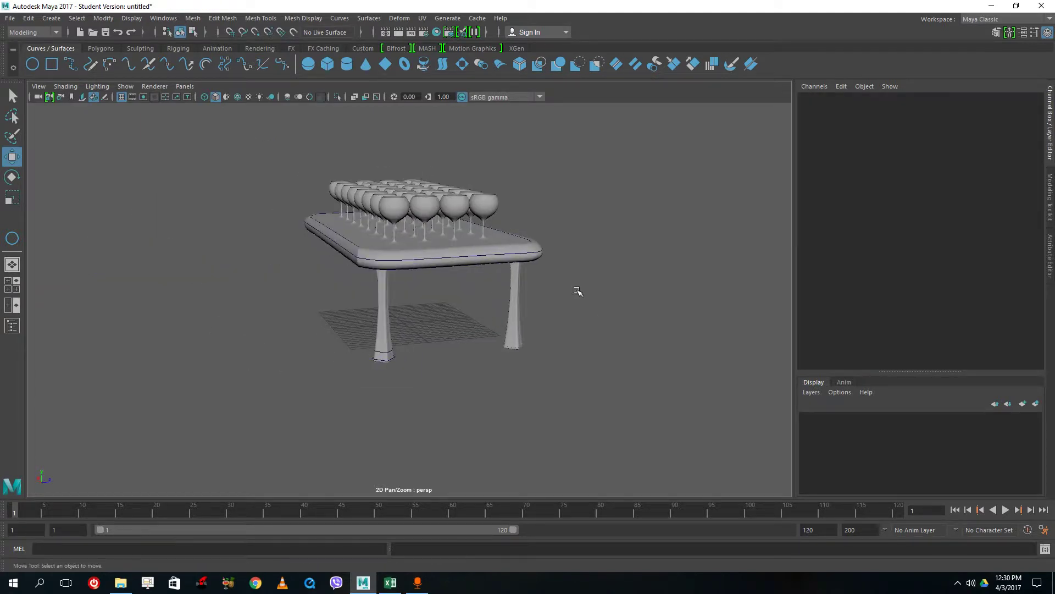
left_click_drag(575, 290, 362, 301)
left_click_drag(420, 328, 523, 347, "alt")
key("ctrl+d")
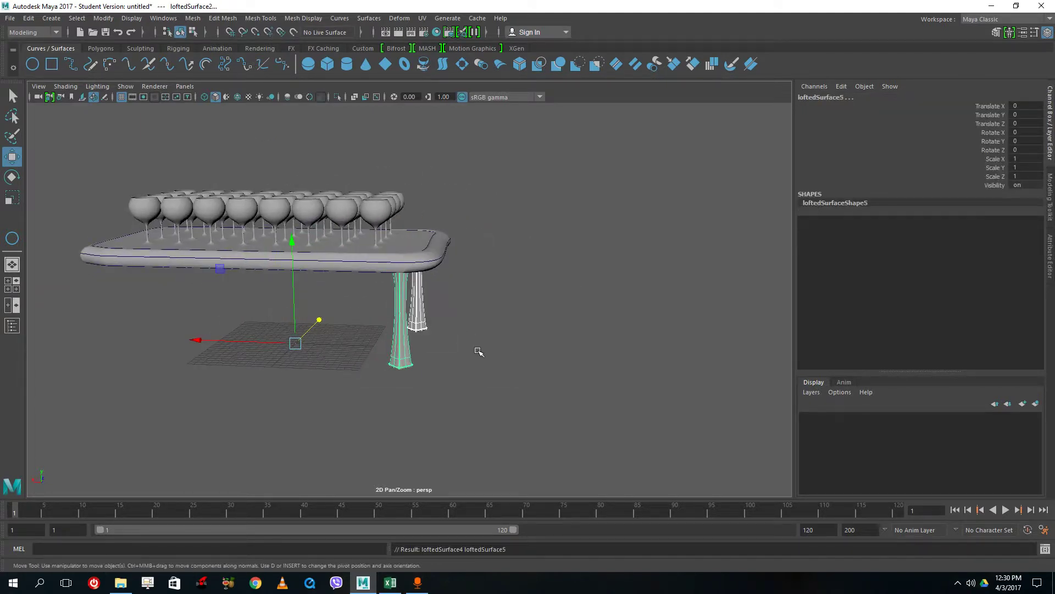
left_click_drag(233, 341, 140, 341)
key("space")
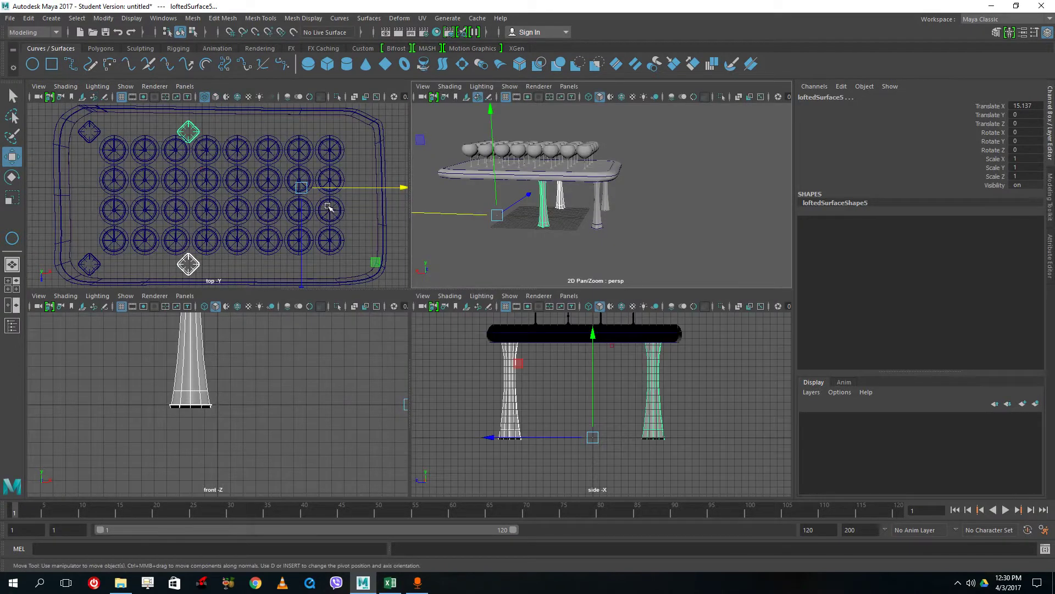
key("space")
left_click_drag(630, 286, 934, 300)
key("space")
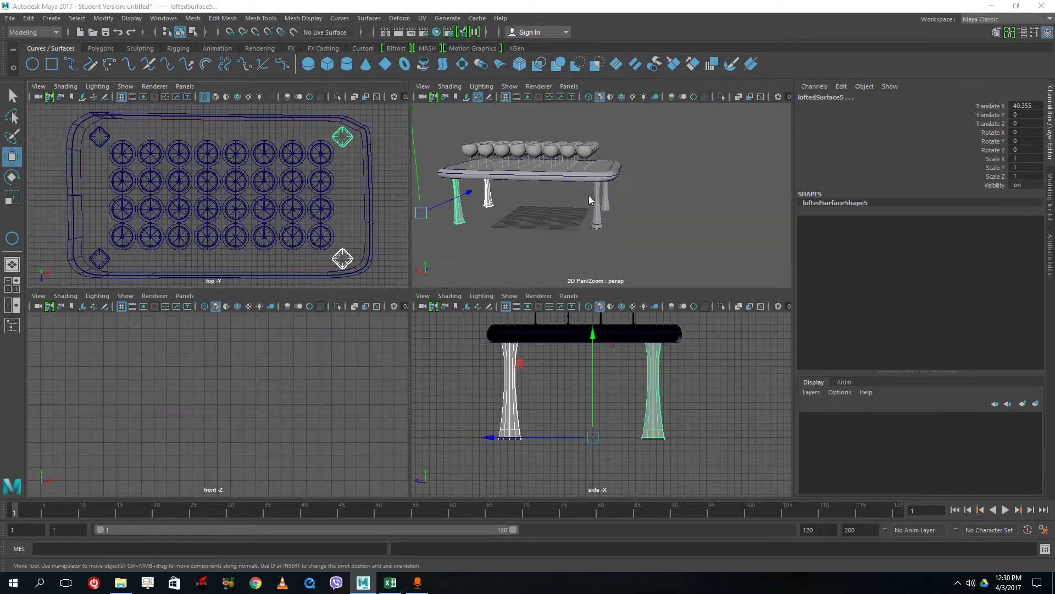
key("space")
left_click(582, 242)
Step: Examine the four-legged table and the goblets from several angles
left_click_drag(544, 252, 476, 265, "alt")
scroll(374, 266, "down", 4)
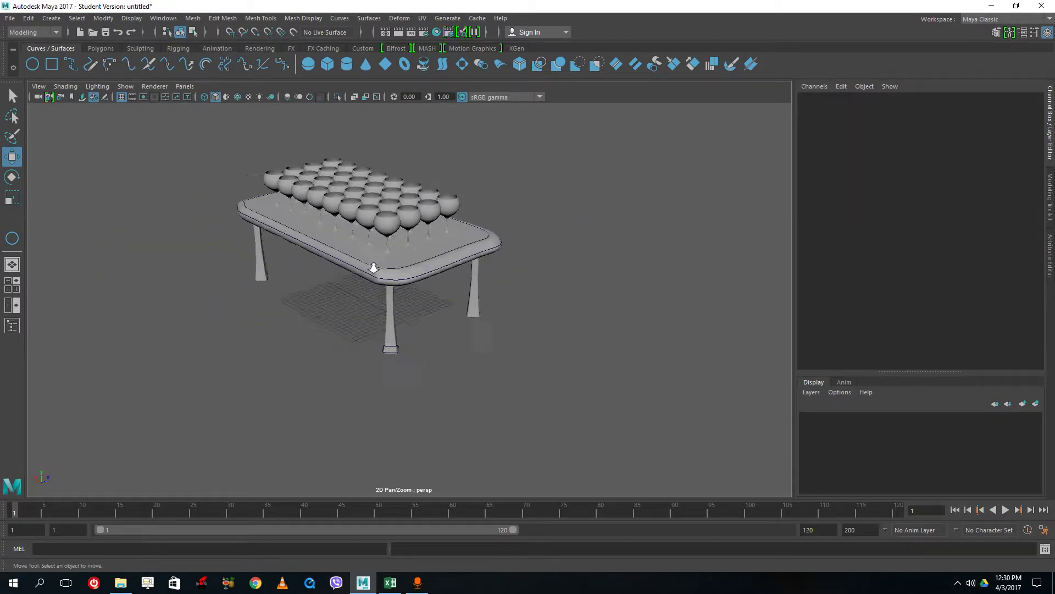
middle_click_drag(471, 308, 403, 354, "alt")
left_click_drag(403, 361, 426, 294, "alt")
scroll(460, 313, "up", 4)
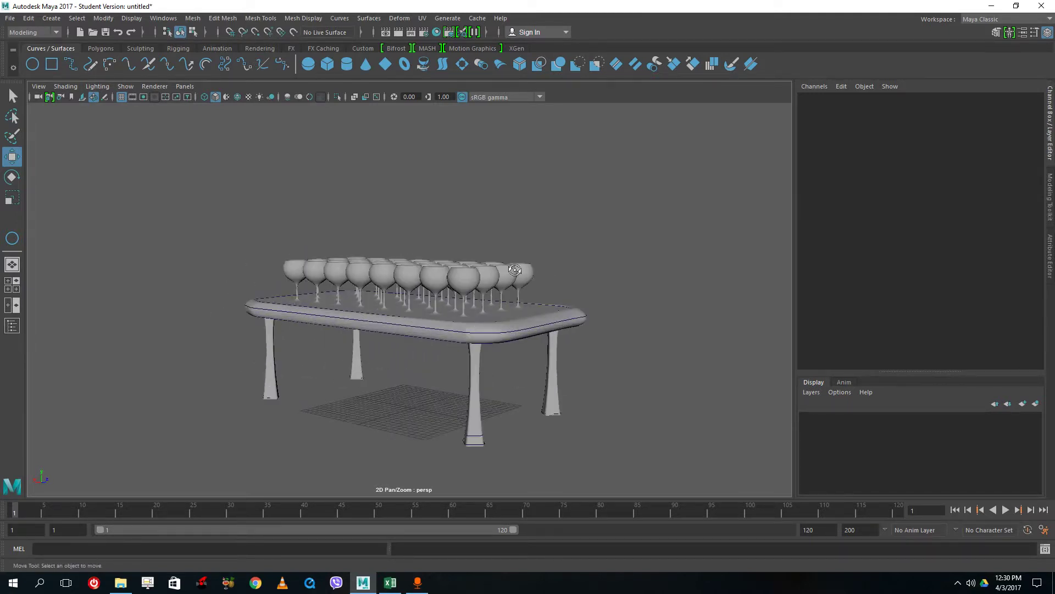
left_click_drag(515, 270, 441, 267, "alt")
left_click_drag(370, 281, 338, 352, "alt")
left_click_drag(311, 280, 274, 308, "alt")
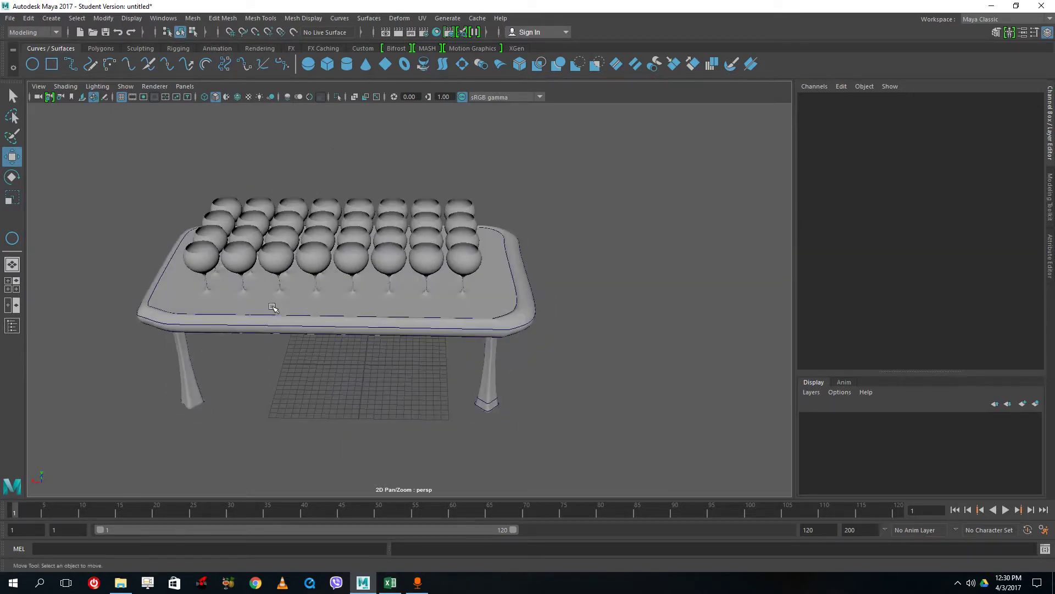
Step: Assign a new Blinn material to the tray's flat top surface and colour it dark teal
left_click(172, 287)
right_click_drag(170, 287, 167, 548)
left_click(435, 324)
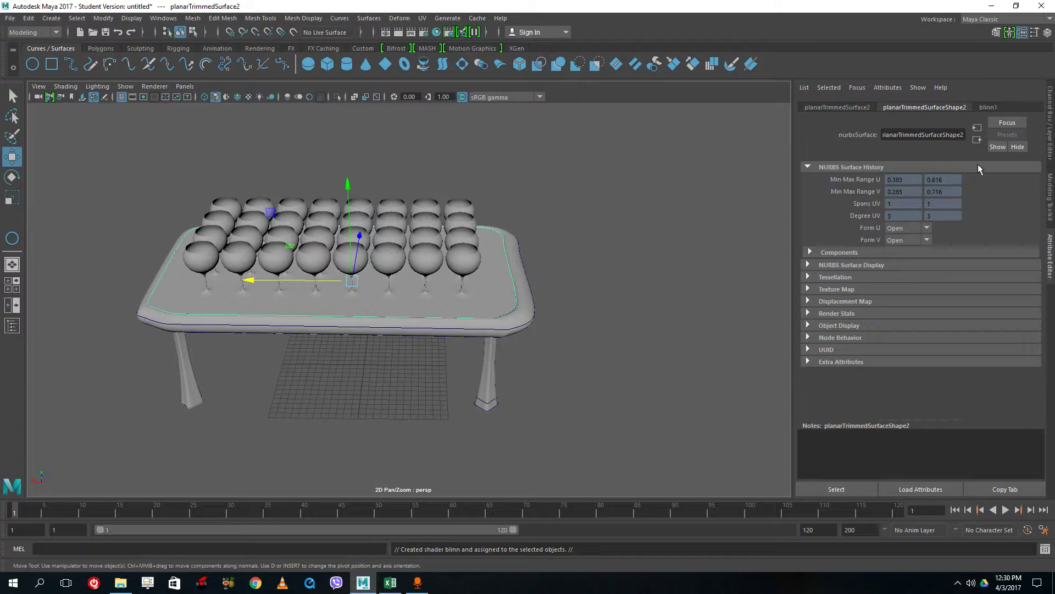
left_click(989, 107)
left_click(904, 231)
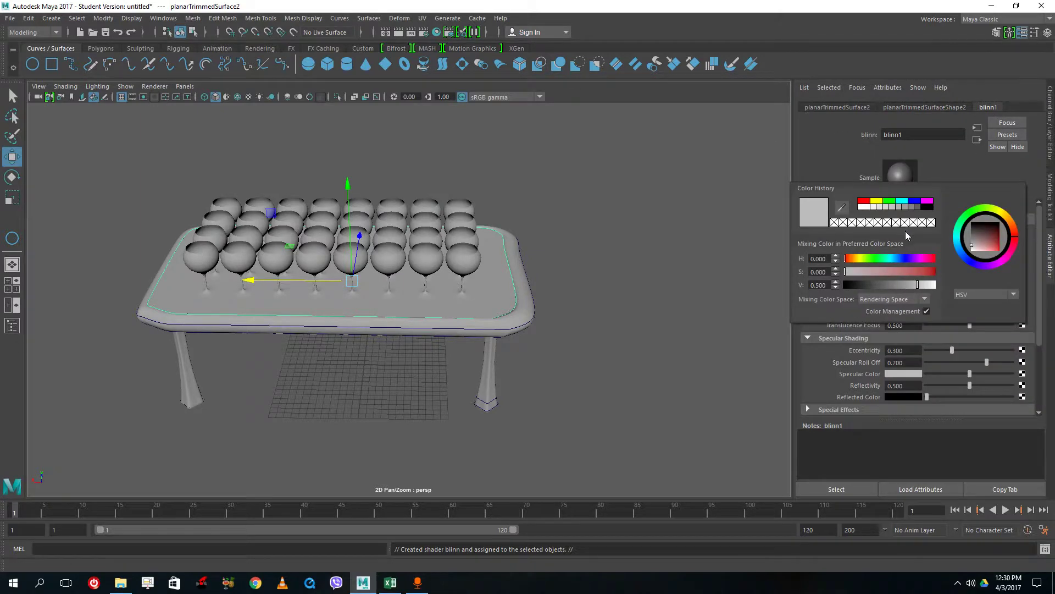
left_click_drag(978, 237, 991, 234)
left_click(683, 287)
Step: Assign a new Blinn material to the lofted rim around the tray
left_click(524, 301)
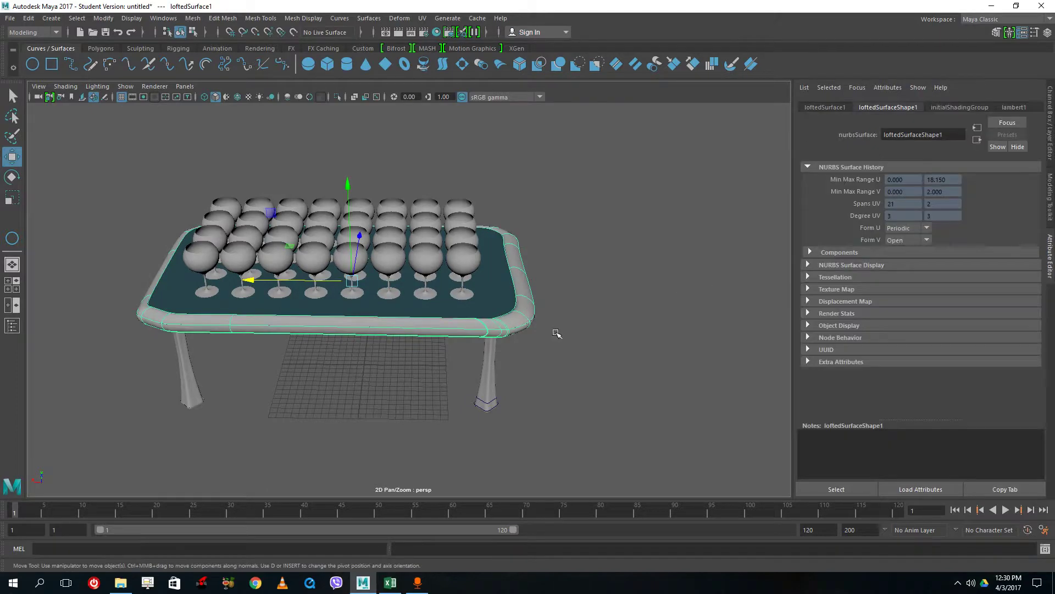
right_click(533, 288)
left_click(517, 548)
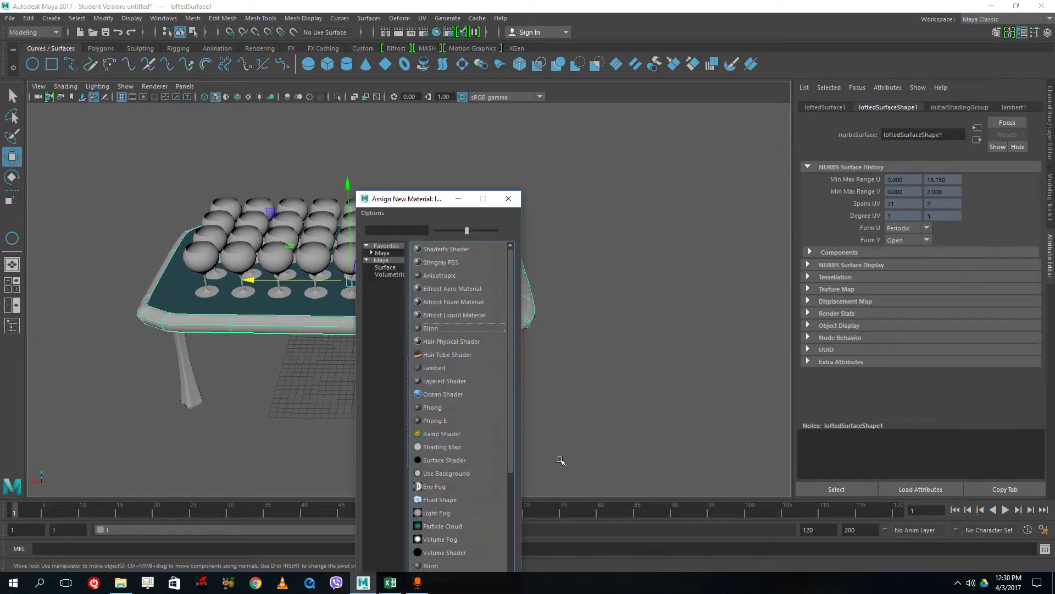
left_click(428, 327)
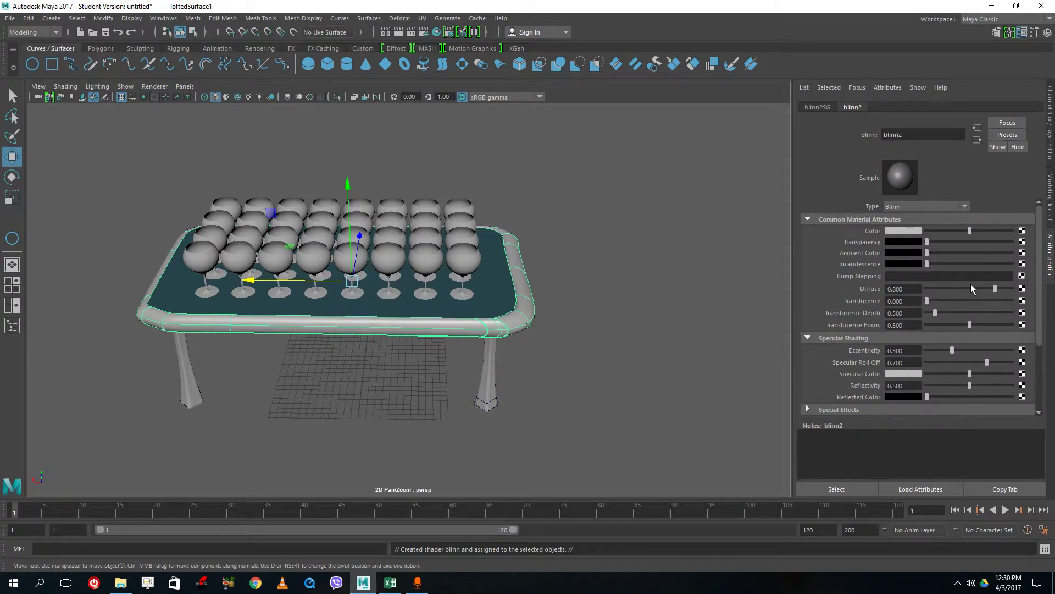
Step: Set the rim material's Diffuse to 0.727 and Eccentricity to 0.630, and darken its Specular Color to grey
left_click_drag(971, 285, 988, 294)
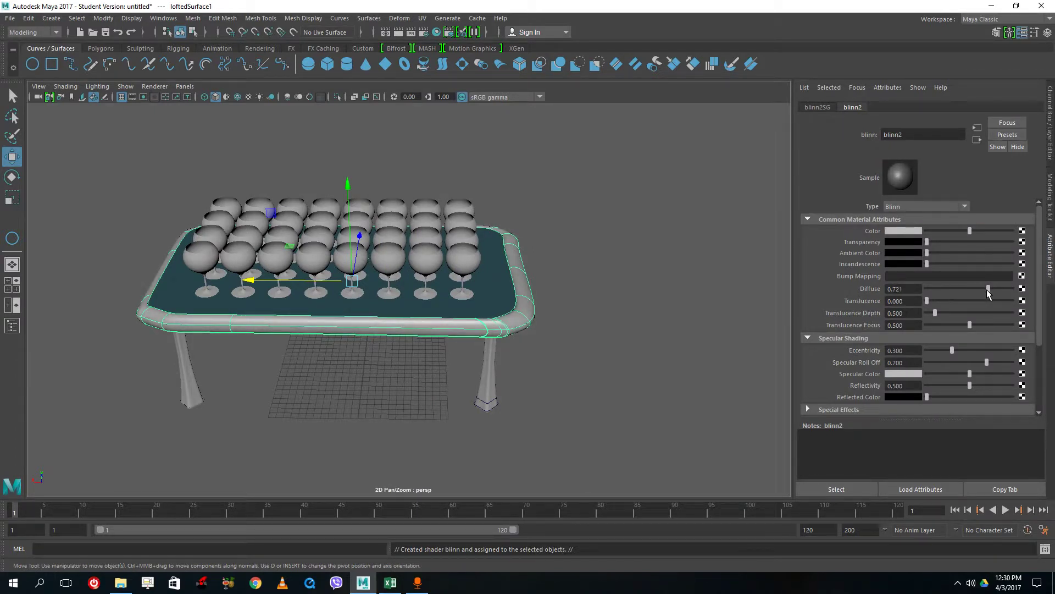
mouse_move(951, 351)
left_mouse_down()
mouse_move(939, 350)
mouse_move(996, 351)
mouse_move(982, 363)
left_mouse_up()
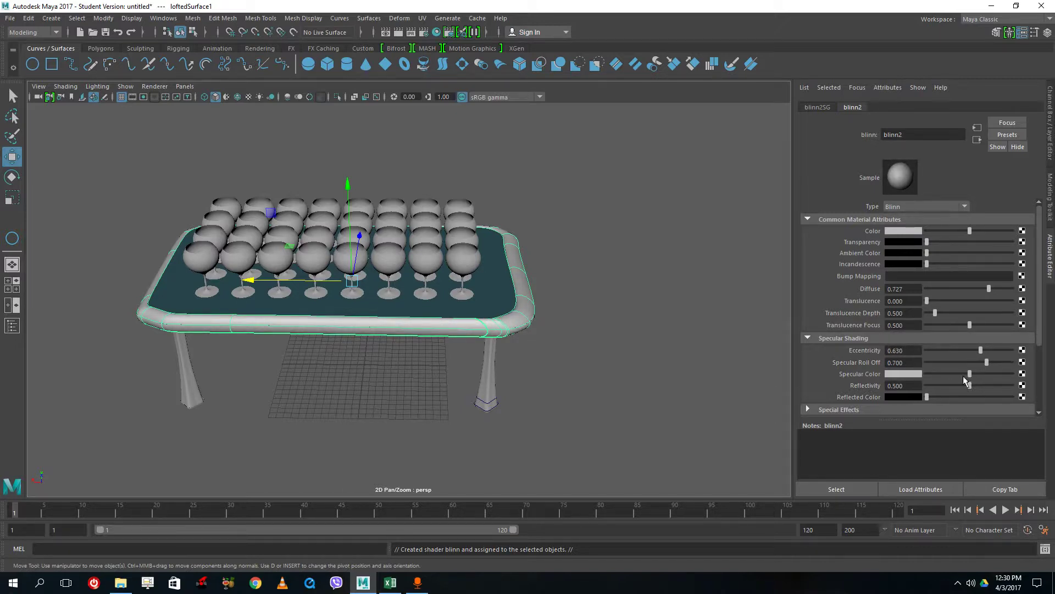
left_click(942, 374)
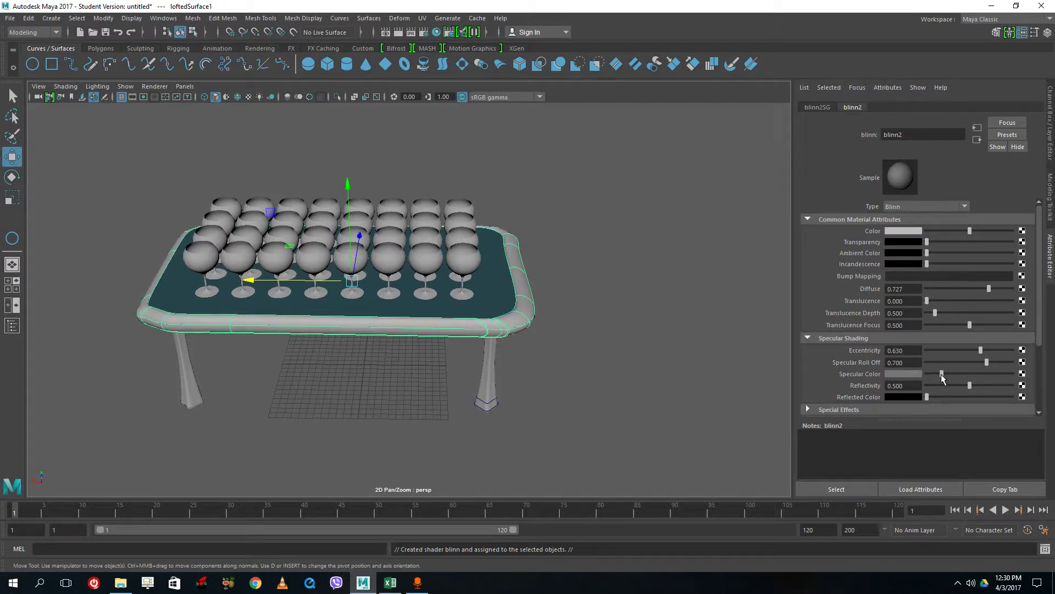
Step: Change the rim material's colour to a golden brown and rename the material wood
left_click(898, 231)
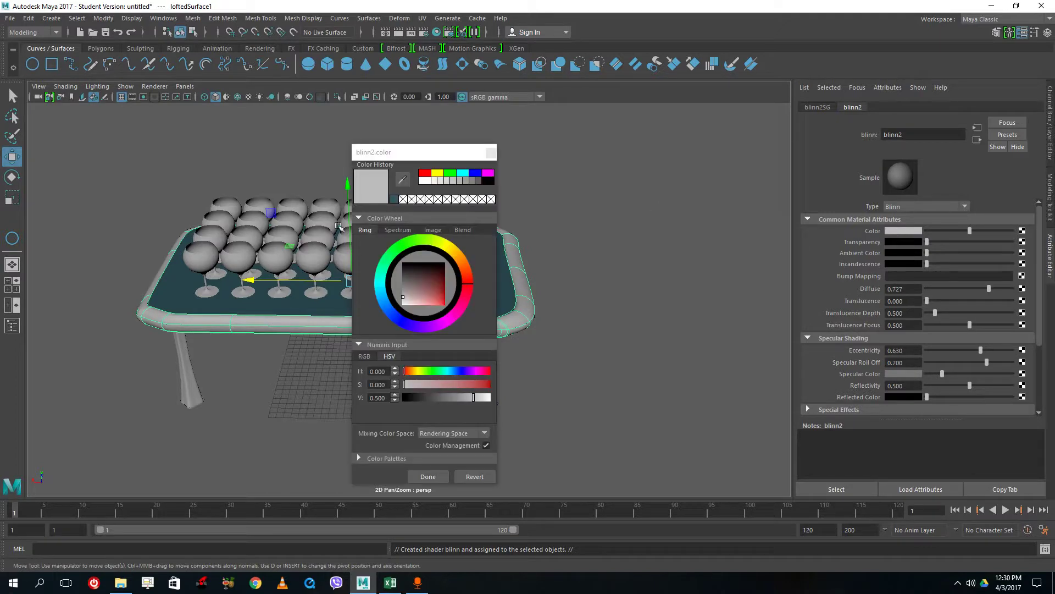
left_click(457, 254)
left_click_drag(436, 287, 440, 290)
left_click(428, 476)
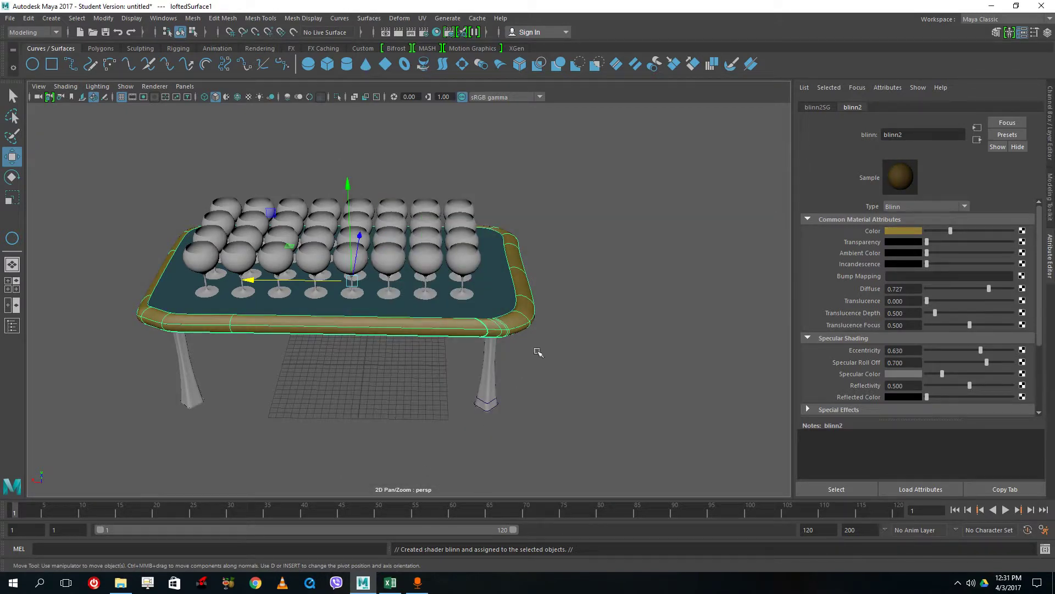
left_click_drag(545, 284, 549, 259, "alt")
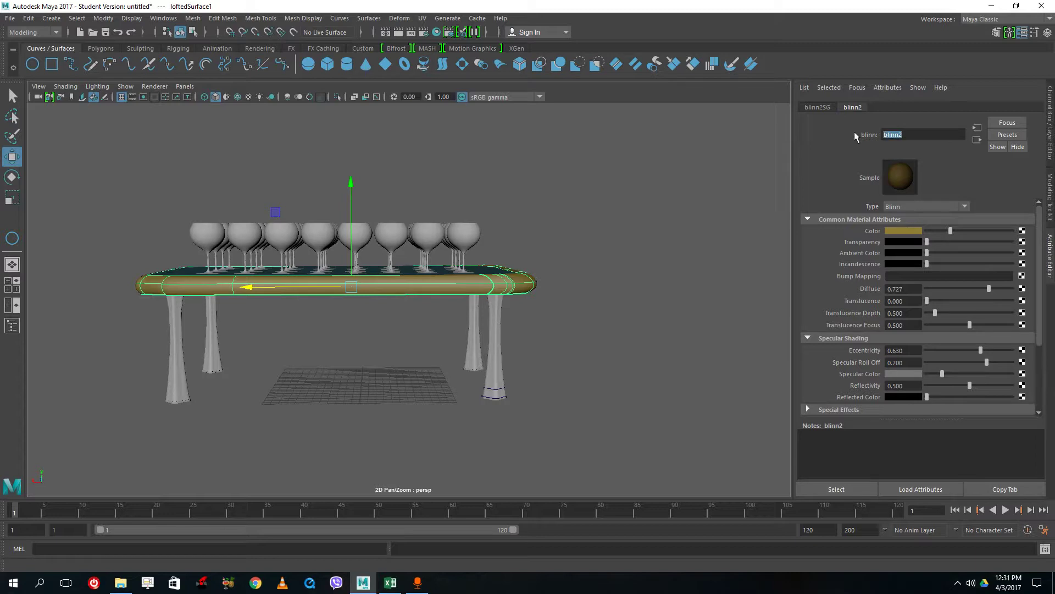
type("wood")
Step: Select all four table legs and assign the existing wood material to them
left_click(549, 338)
left_click_drag(551, 326, 153, 341)
right_click_drag(495, 343, 587, 559)
left_click(582, 372)
Step: Assign a new Blinn material to all the goblets on the tray
left_click_drag(582, 372, 552, 313, "alt")
right_click_drag(480, 288, 470, 547)
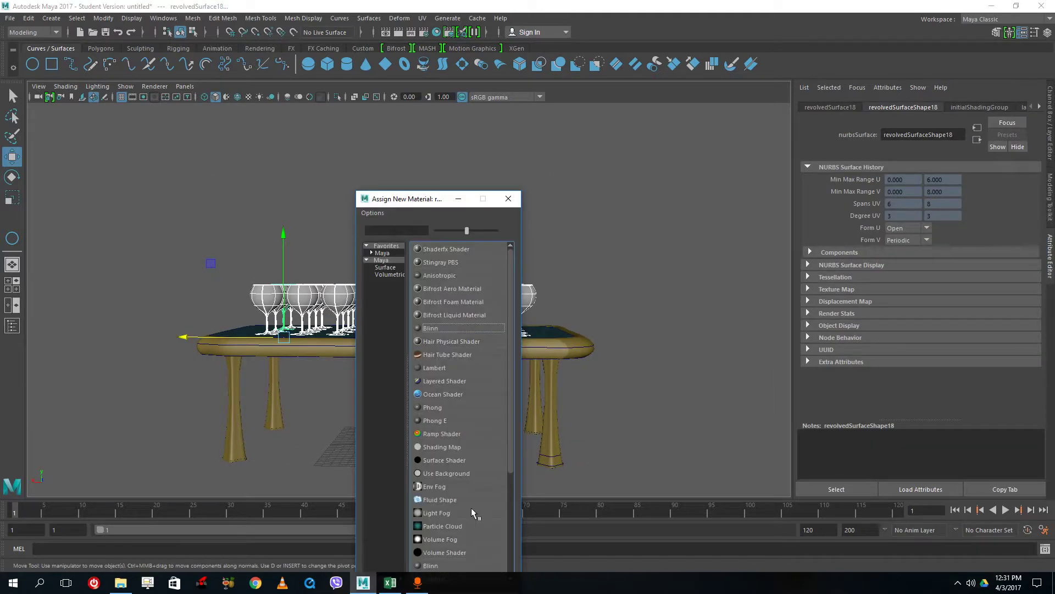
left_click(383, 253)
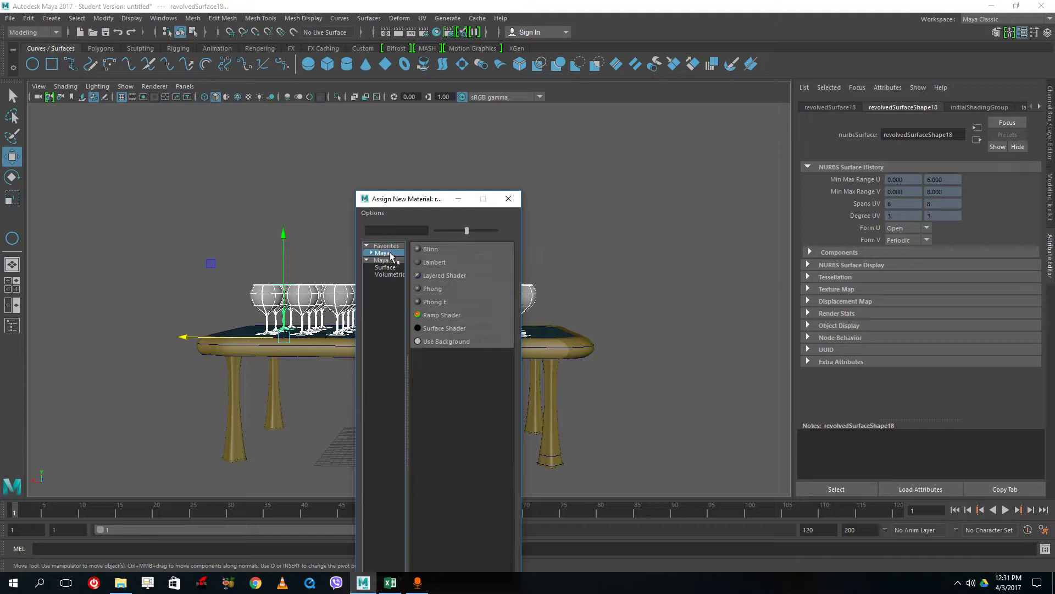
left_click(429, 249)
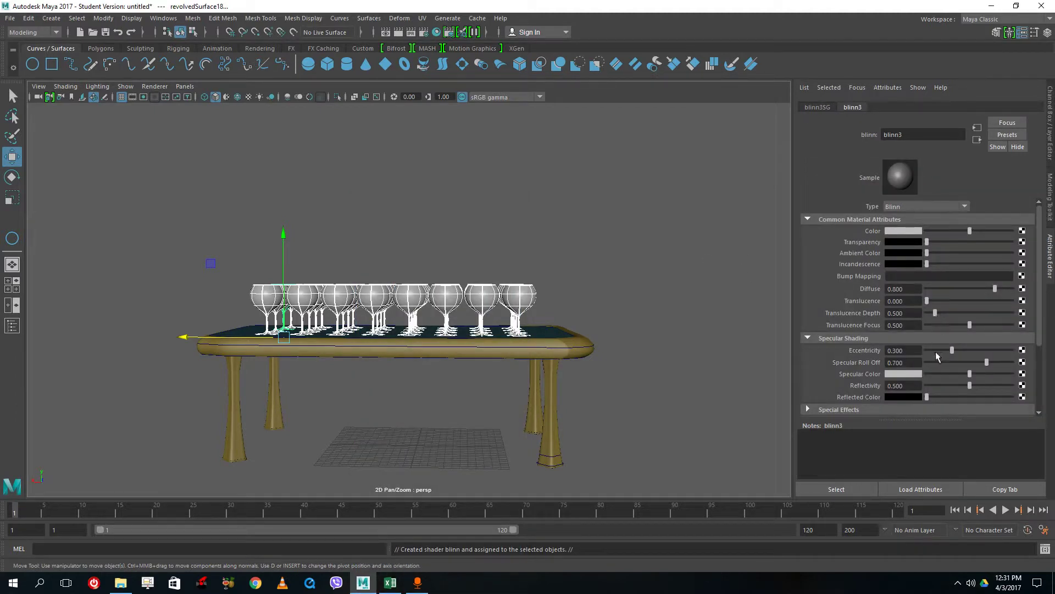
Step: Set the goblet material's Eccentricity to 0.182 and Specular Roll Off to 1.000, and make its Specular Color white
mouse_move(952, 347)
left_mouse_down()
mouse_move(978, 349)
mouse_move(943, 356)
left_mouse_up()
left_click_drag(979, 364, 999, 364)
left_click(908, 373)
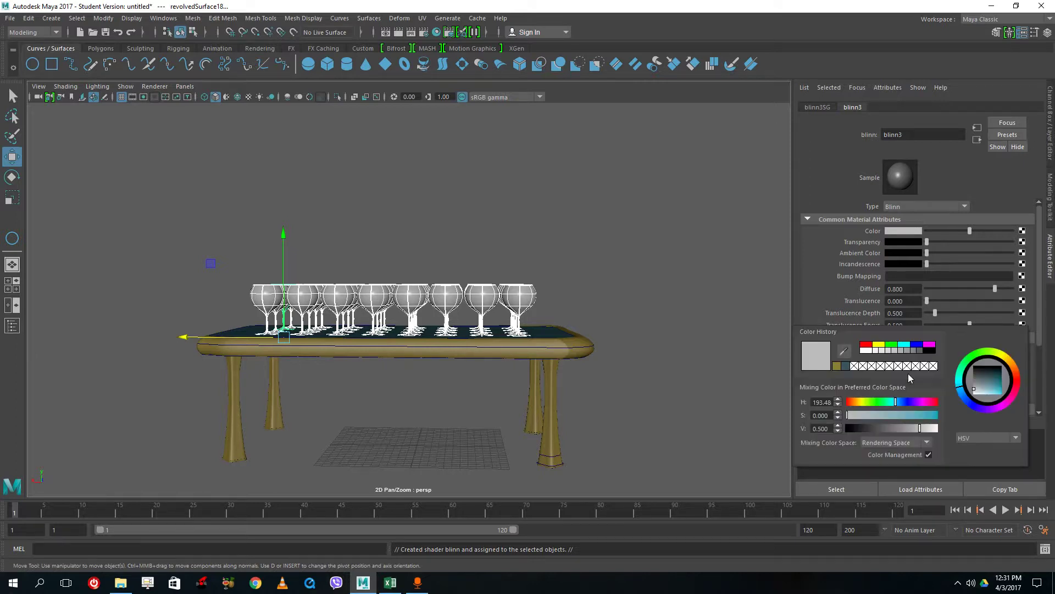
left_click(898, 375)
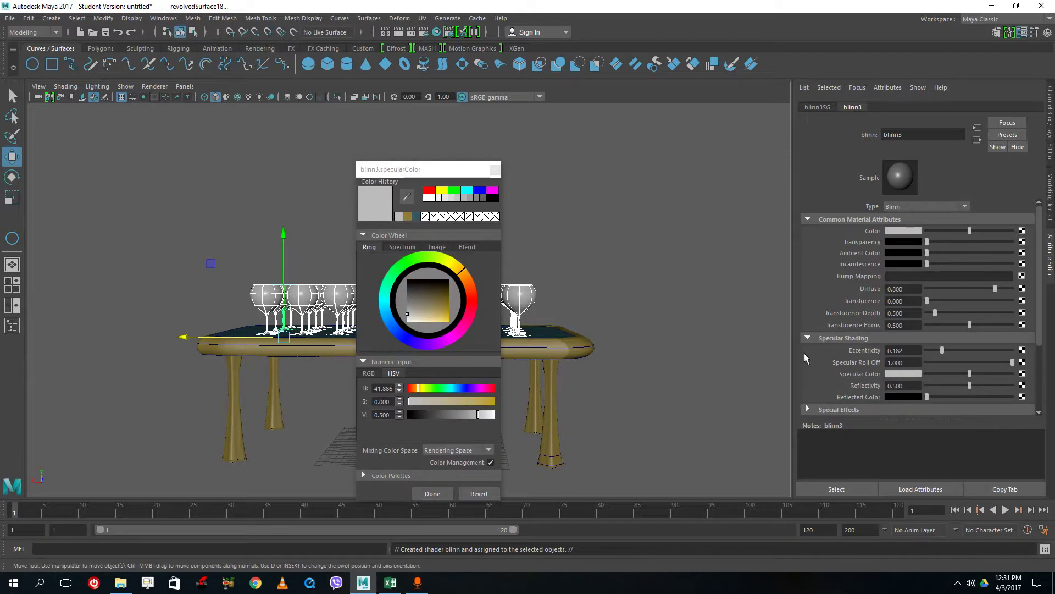
left_click_drag(413, 297, 398, 344)
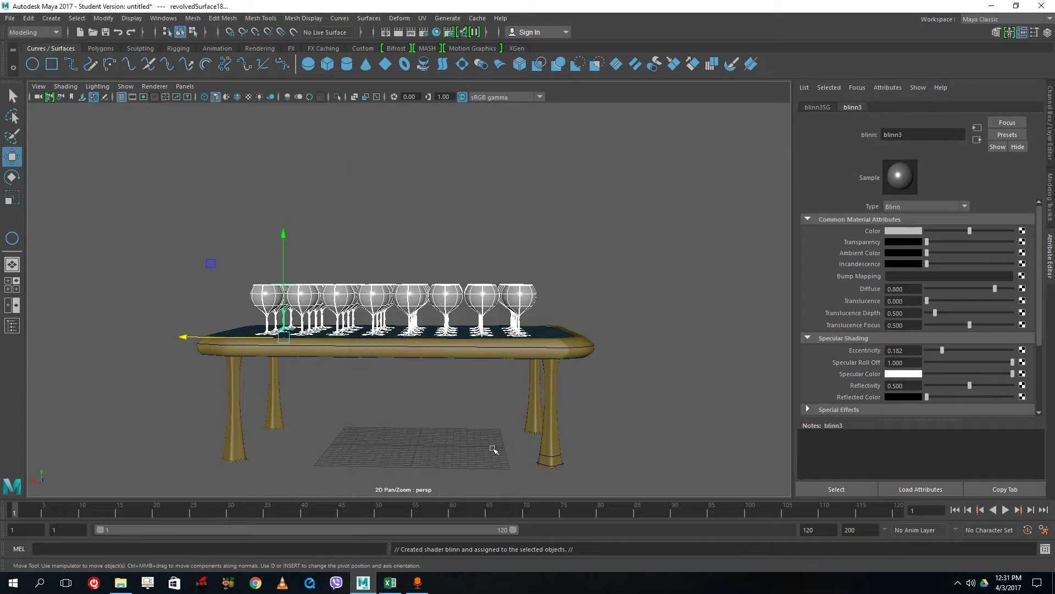
Step: Change the goblet material's colour to a dark blue-grey and raise its Transparency to a medium grey
left_click(892, 233)
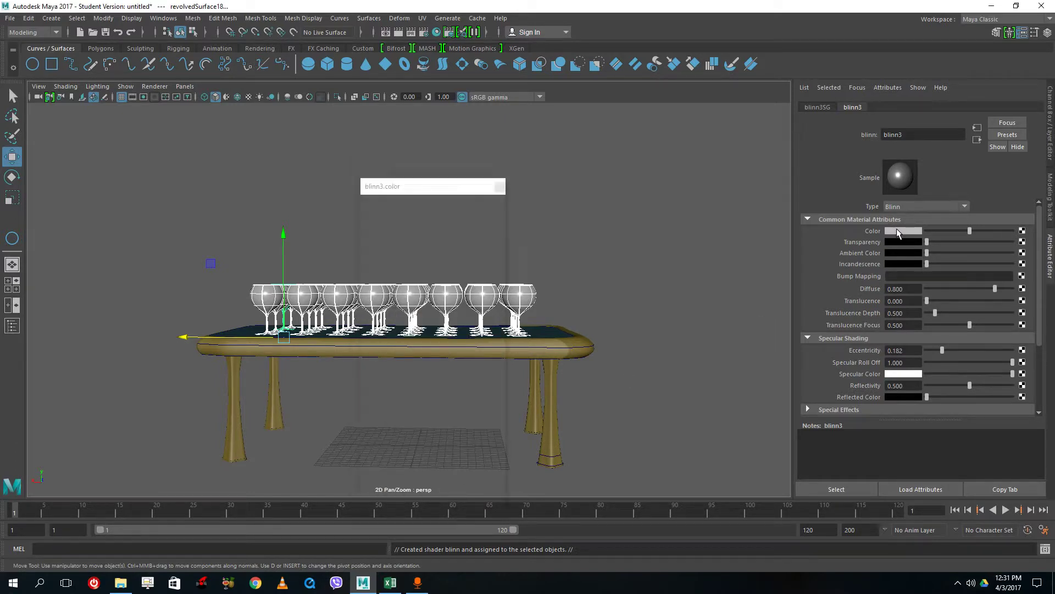
mouse_move(400, 342)
left_mouse_down()
mouse_move(390, 329)
mouse_move(422, 320)
left_mouse_up()
left_click(454, 511)
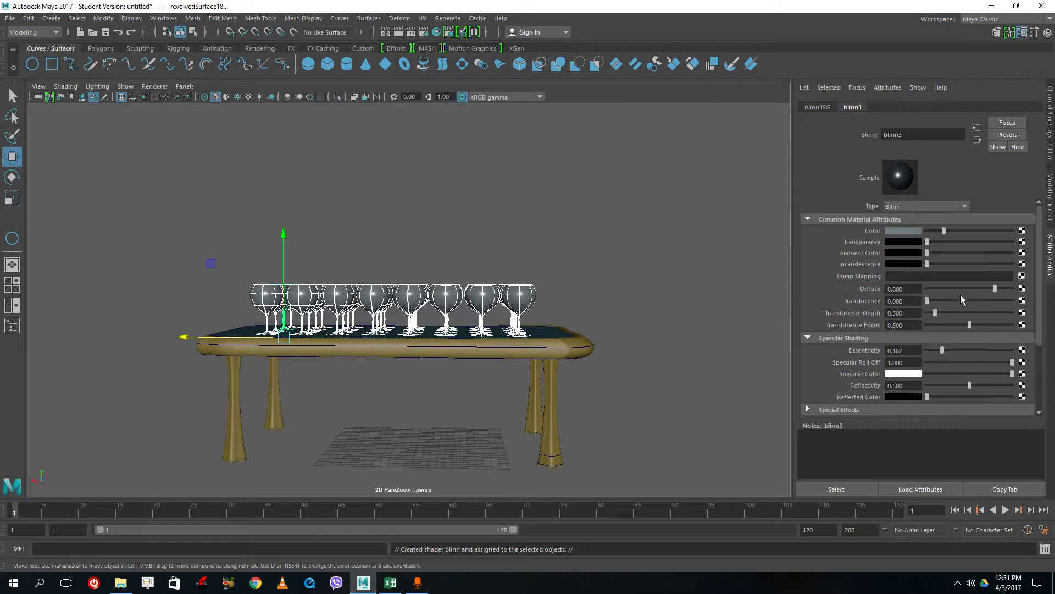
left_click_drag(932, 243, 949, 246)
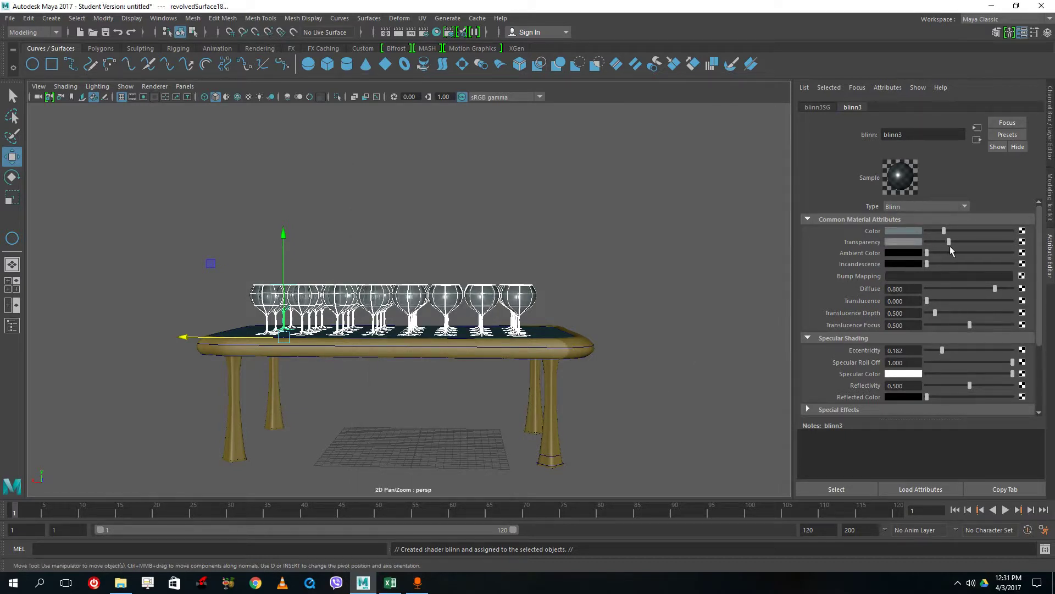
left_click(621, 309)
Step: Examine the translucent goblets and the table from several angles and distances
left_click_drag(727, 330, 699, 353, "alt")
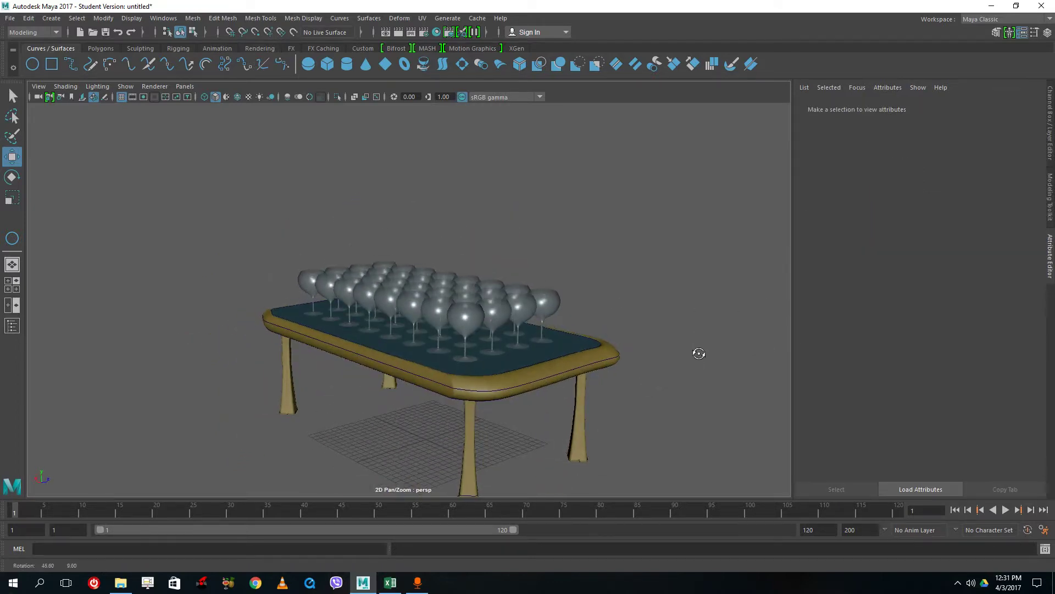
scroll(690, 358, "up", 5)
scroll(632, 327, "down", 2)
middle_click_drag(631, 328, 505, 271, "alt")
left_click_drag(504, 270, 572, 301, "alt")
right_click_drag(571, 302, 558, 306, "alt")
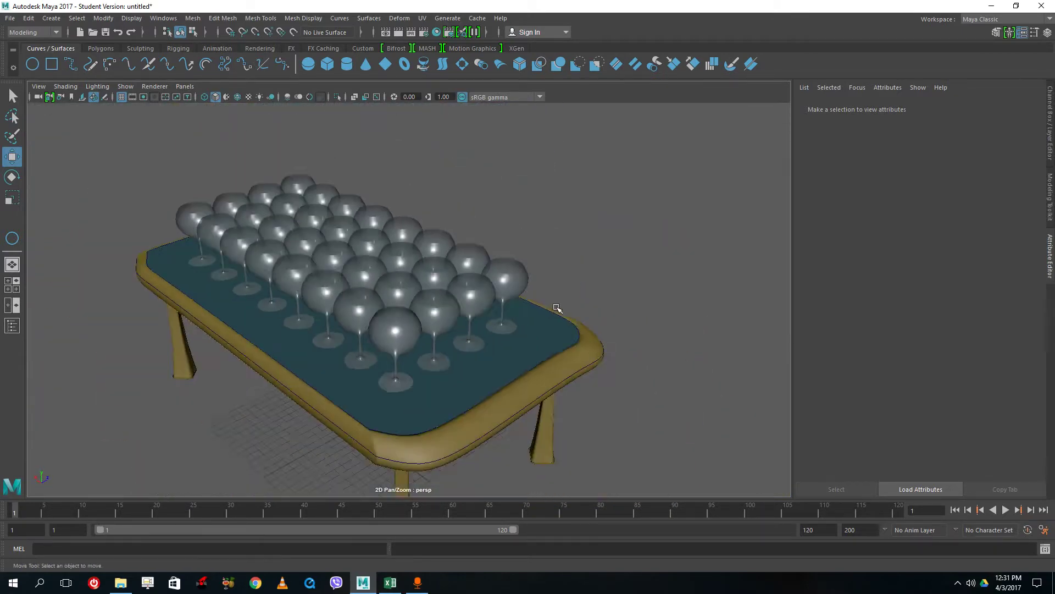
left_click_drag(559, 306, 597, 444, "alt")
scroll(550, 333, "up", 3)
scroll(548, 307, "down", 3)
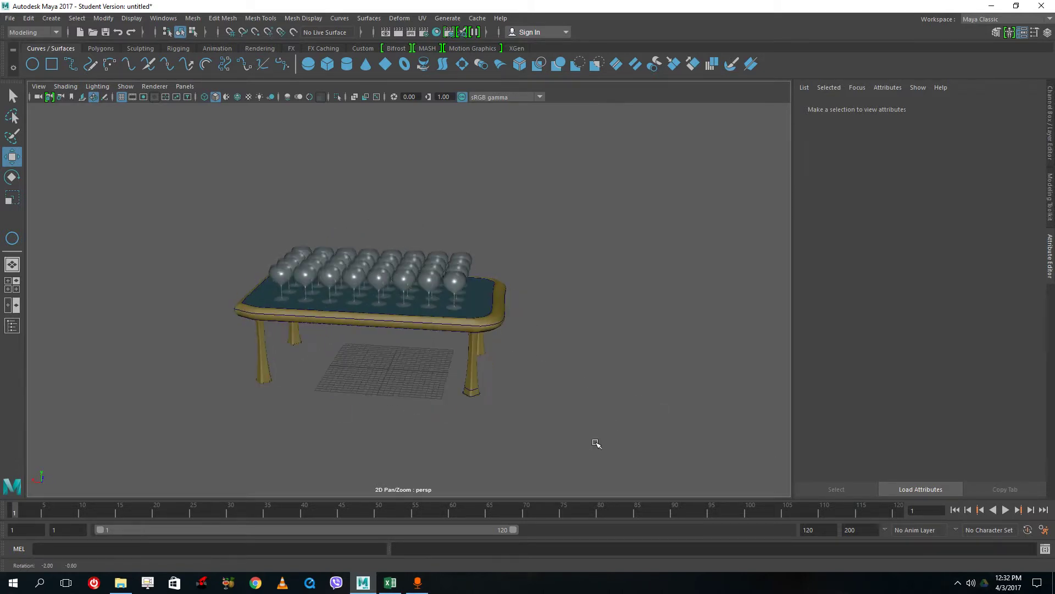
Step: Delete the construction history of all objects in the scene and clear the selection
left_click_drag(513, 403, 243, 307)
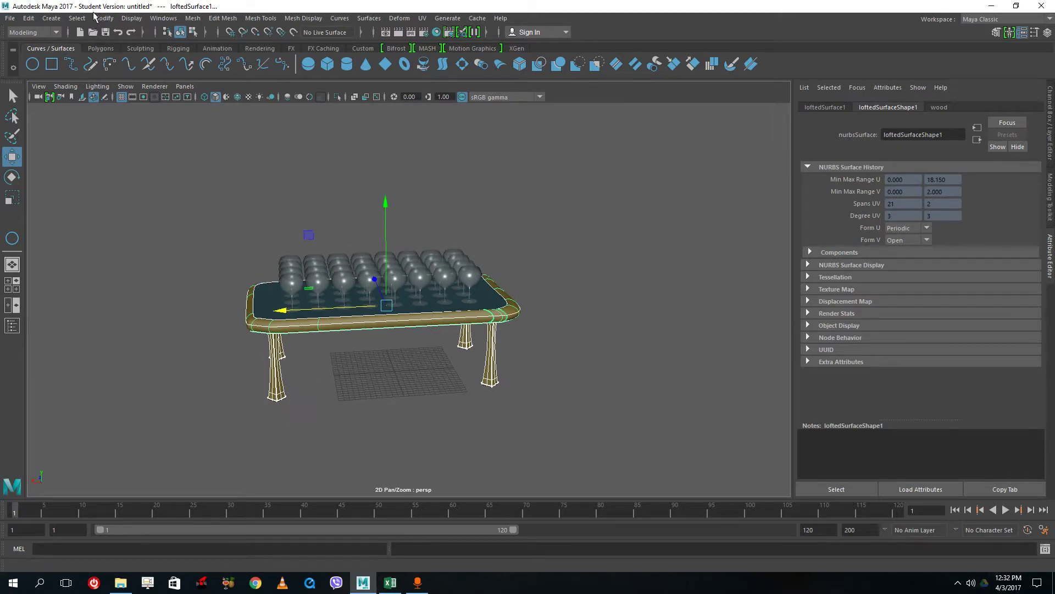
left_click(52, 19)
mouse_move(86, 21)
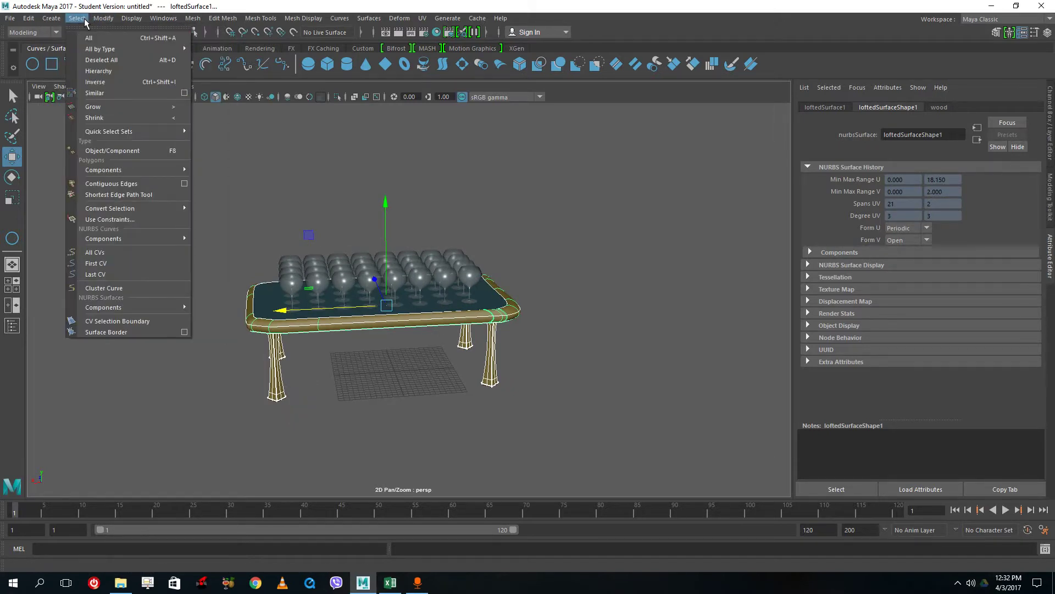
mouse_move(25, 20)
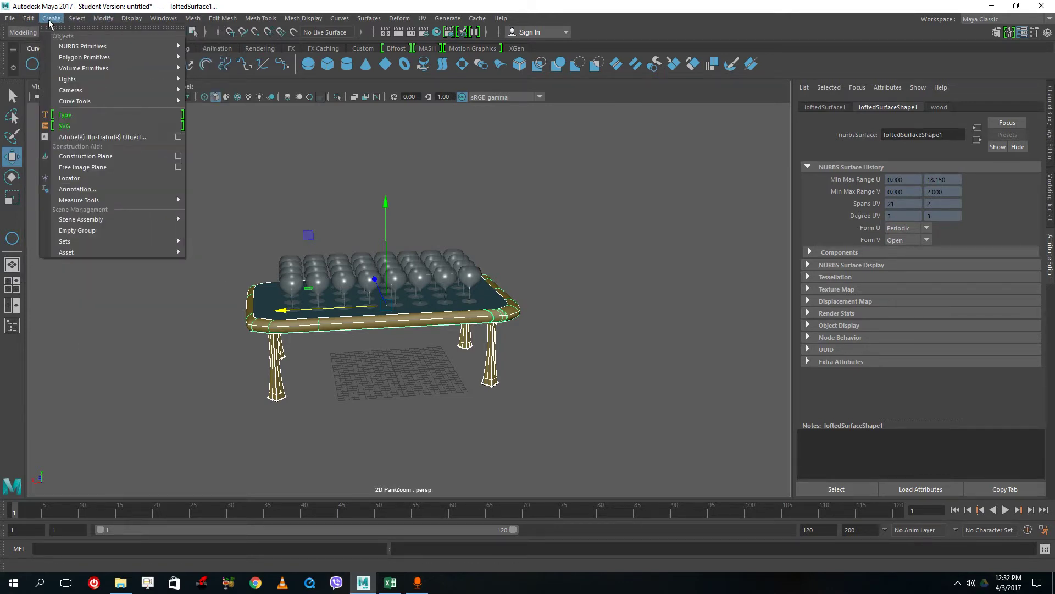
mouse_move(100, 159)
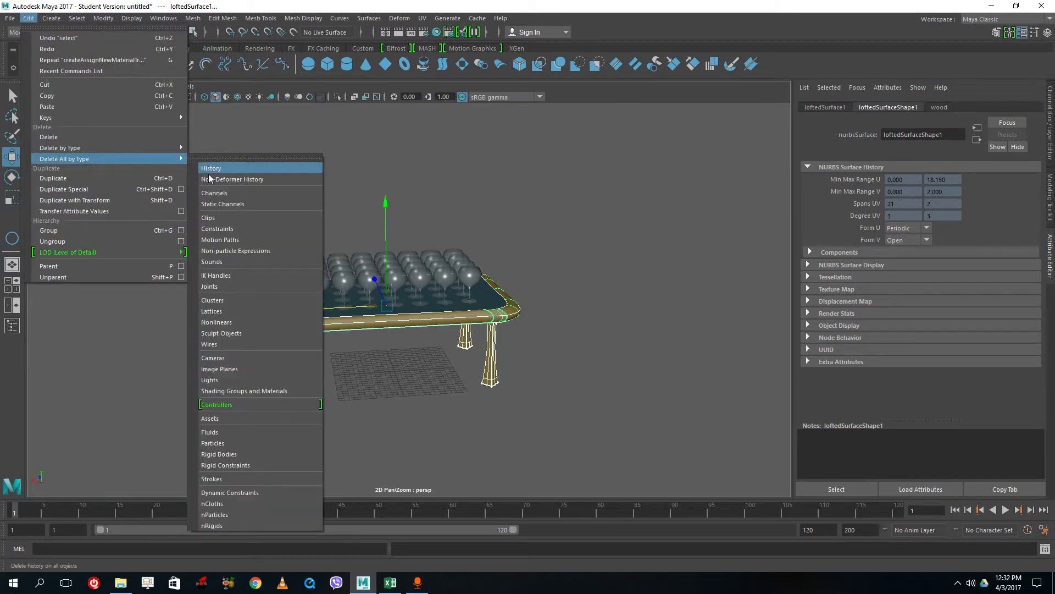
left_click(214, 178)
left_click(569, 415)
Step: Select the table's wooden rim together with its four legs
left_click_drag(569, 415, 542, 410, "alt")
left_click_drag(556, 435, 249, 299)
left_click_drag(431, 346, 537, 413, "alt")
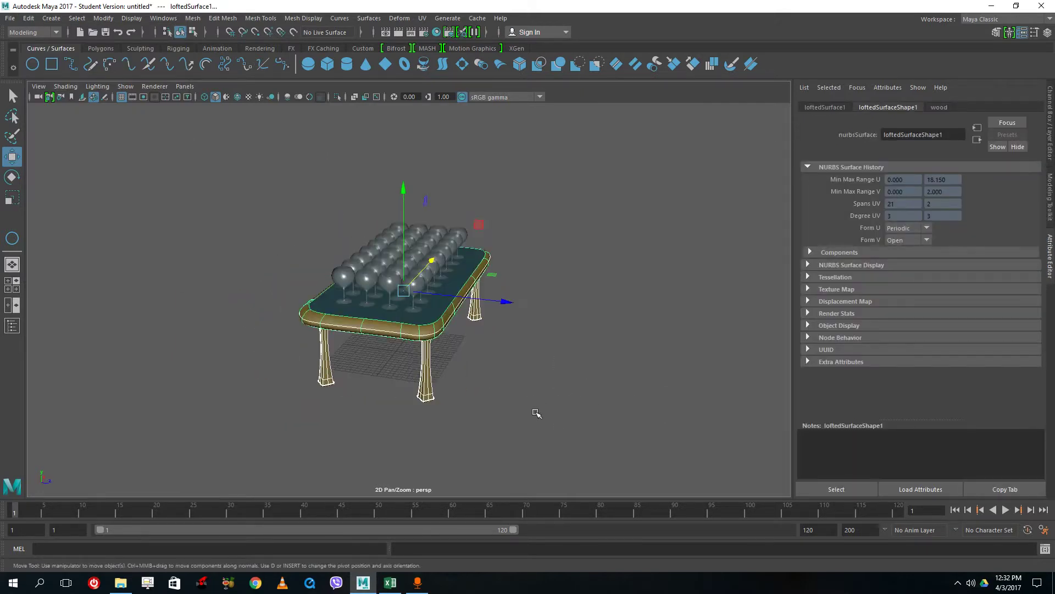
Step: Try to duplicate the selected rim and legs and move the copy beside the table
left_click(507, 303)
key("ctrl+d")
middle_click_drag(537, 313, 705, 371)
left_click(707, 387)
key("ctrl+z")
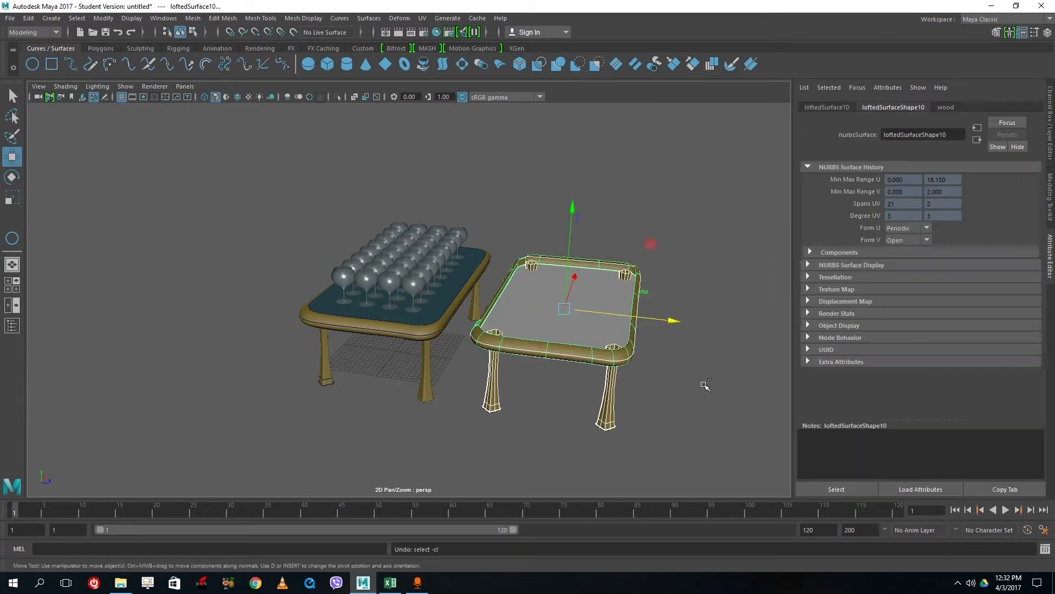
key("ctrl+z")
Step: Add the tabletop to the rim and legs selection, duplicate all of it and move the copy beside the original table along Z
left_click(439, 318)
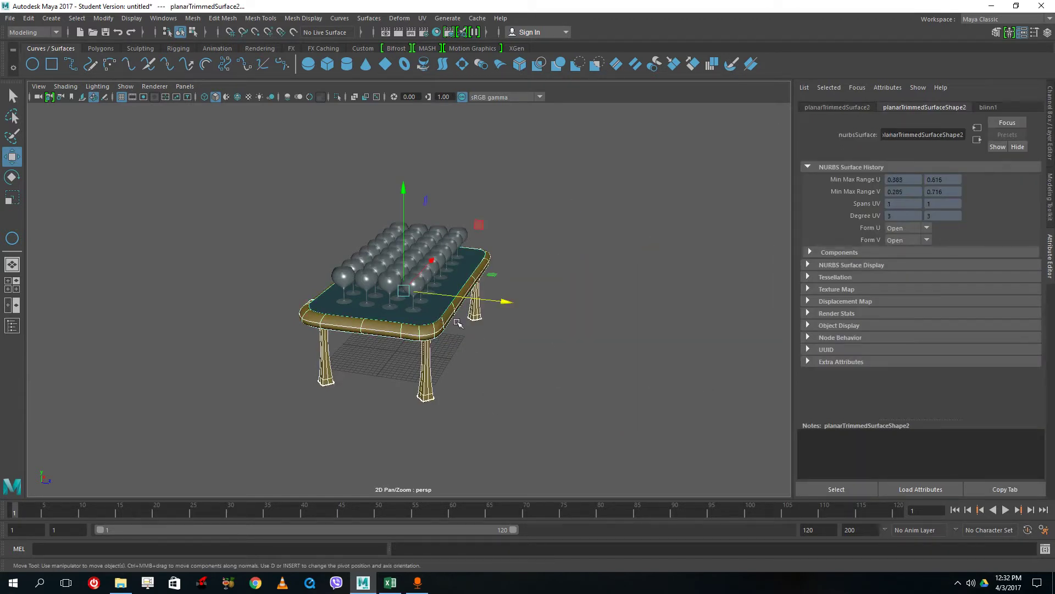
key("ctrl+d")
left_click_drag(510, 304, 569, 358)
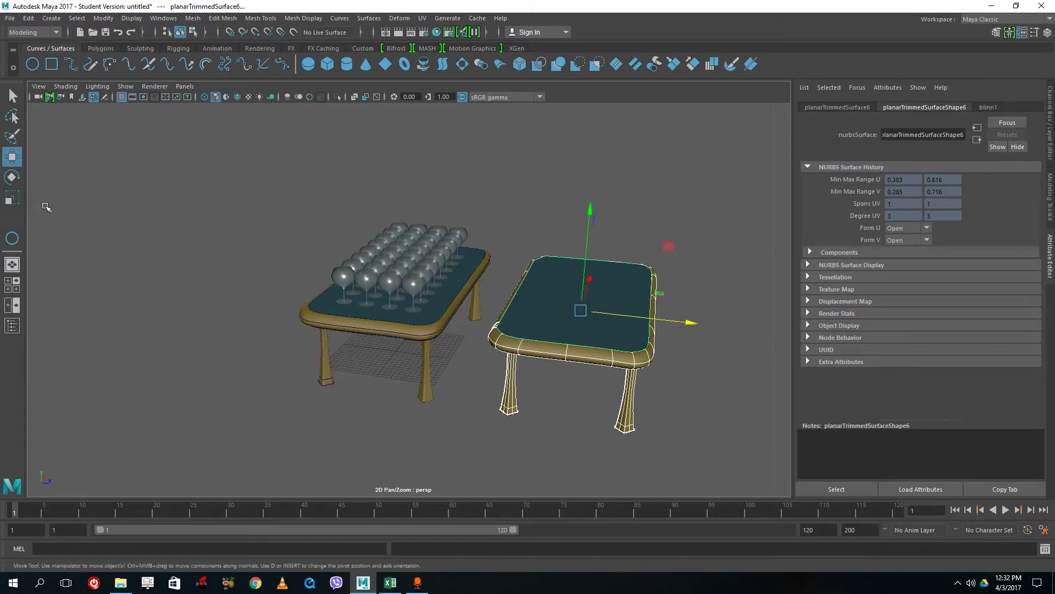
Step: Try to scale the ungrouped parts of the copied table uniformly to about 0.536
left_click(12, 198)
left_click_drag(581, 310, 506, 403)
key("ctrl+z")
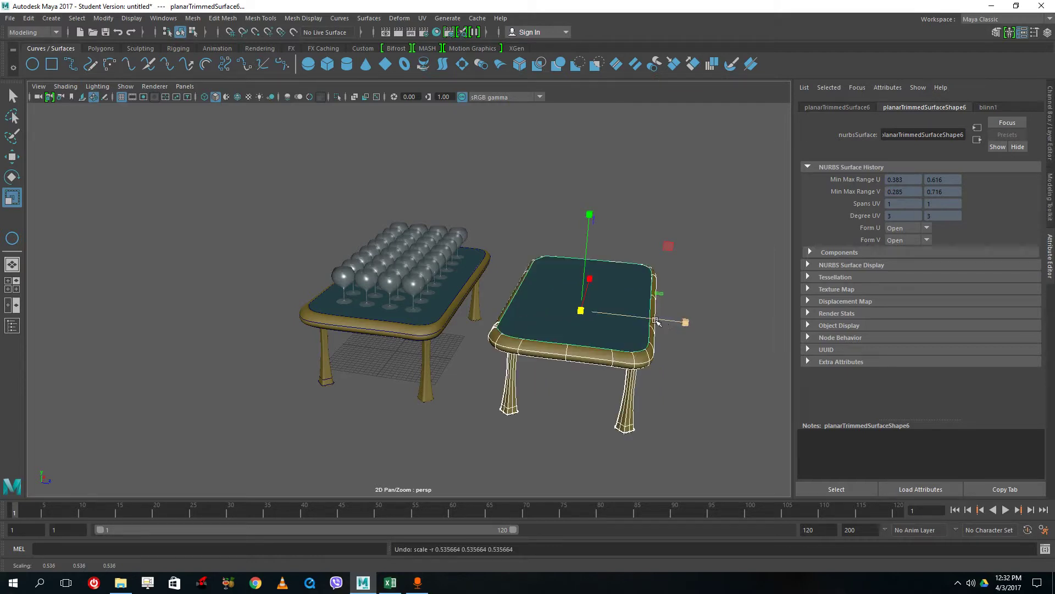
Step: Group the parts of the copied table and centre the group's pivot
mouse_move(599, 380)
left_mouse_down("alt")
mouse_move(631, 370)
mouse_move(610, 370)
left_mouse_up("alt")
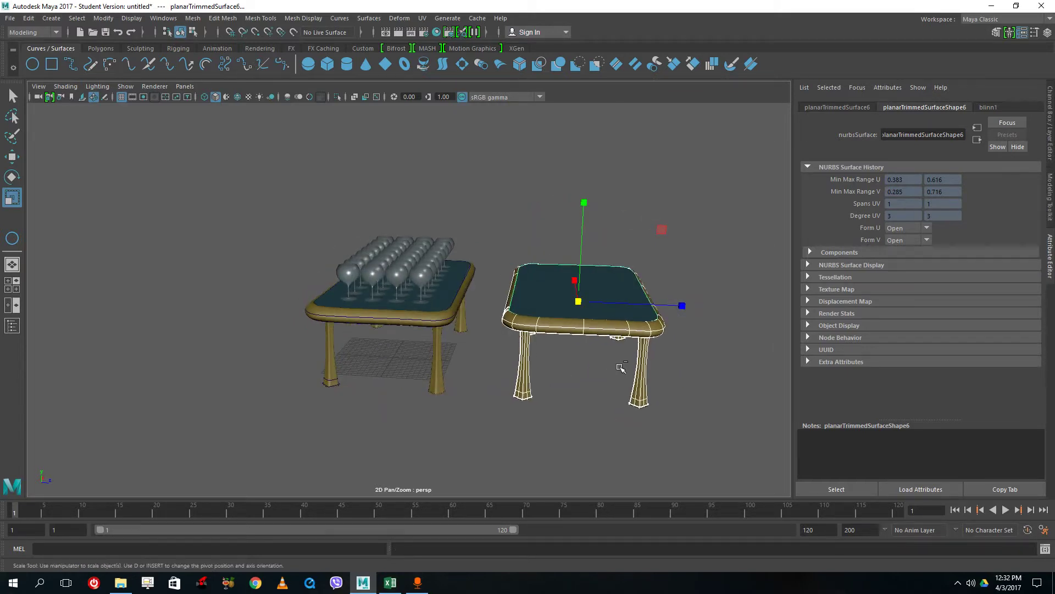
key("ctrl+g")
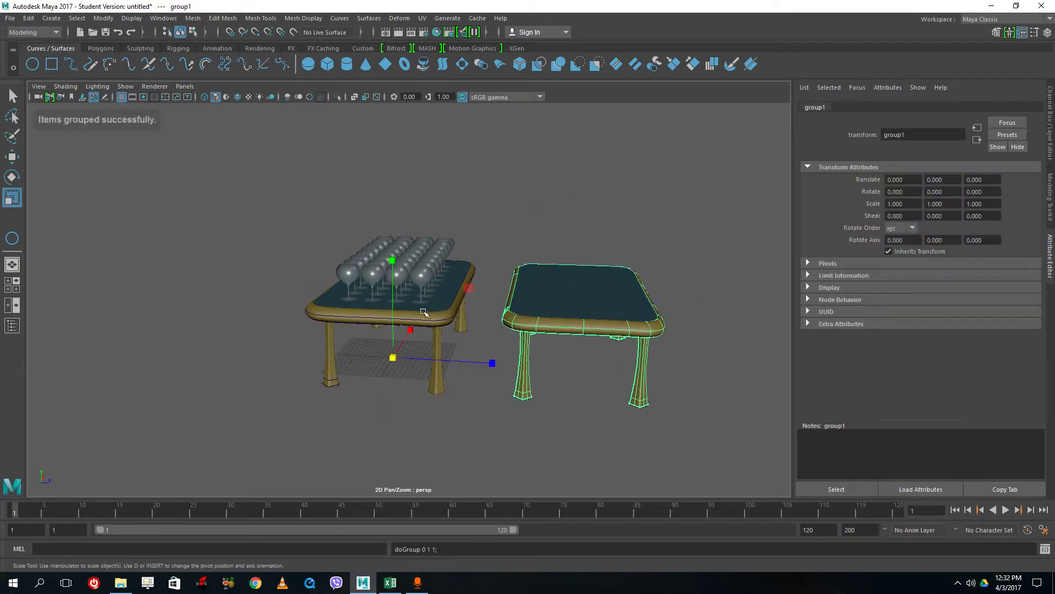
left_click(77, 18)
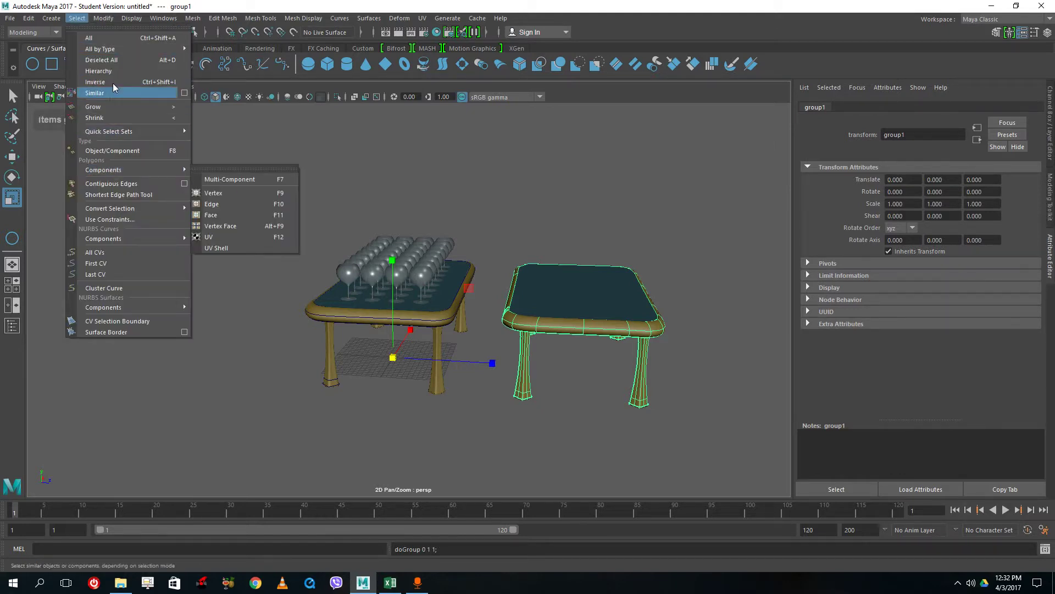
mouse_move(55, 20)
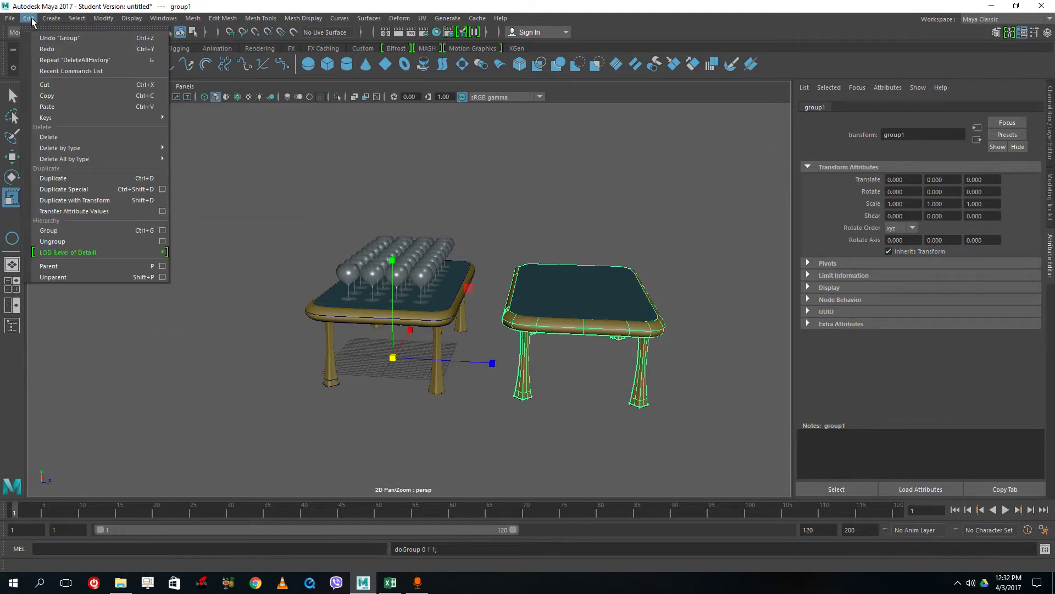
mouse_move(103, 19)
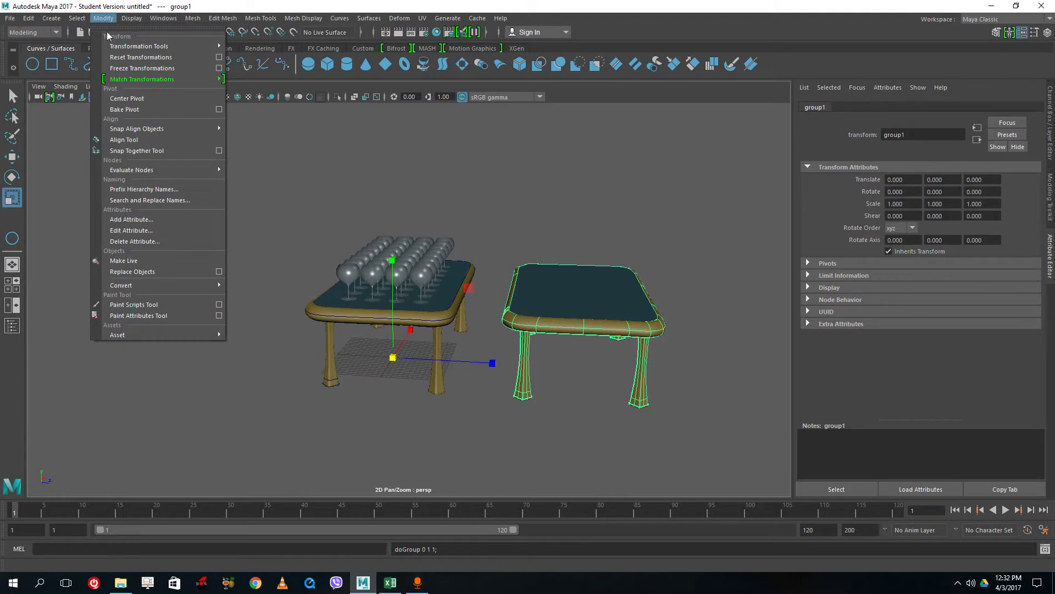
left_click(133, 99)
Step: Scale the grouped table copy down uniformly to the size of a small stool
left_click_drag(564, 335, 488, 341)
left_click_drag(676, 399, 568, 417, "alt")
left_click(684, 441)
mouse_move(671, 384)
left_mouse_down("alt")
mouse_move(587, 403)
mouse_move(674, 453)
mouse_move(526, 346)
left_mouse_up("alt")
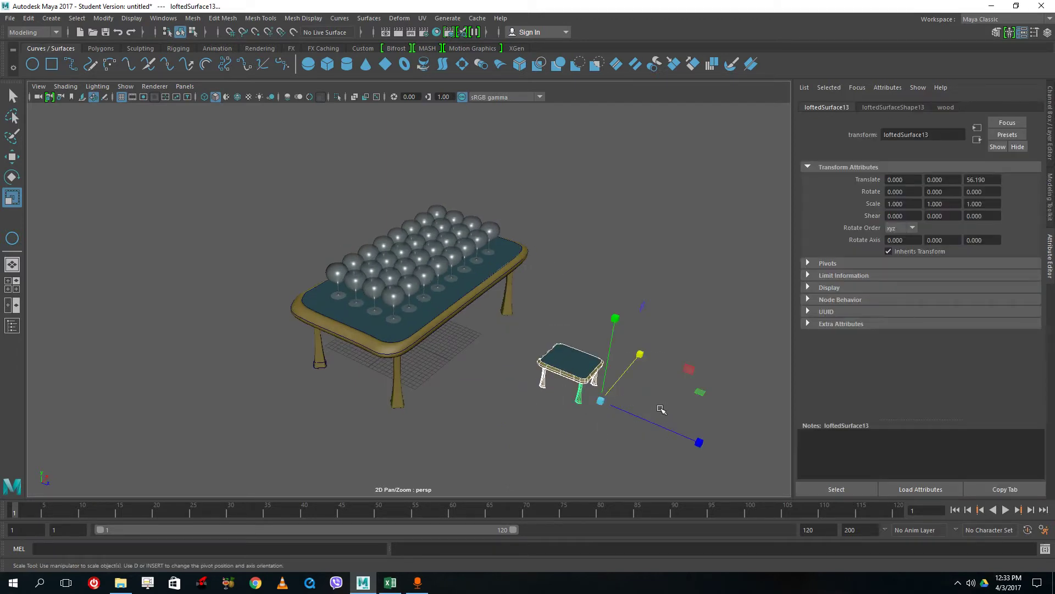
Step: Group the small stool's parts and scale the group to about 0.824 along Z
left_click_drag(697, 443, 686, 441)
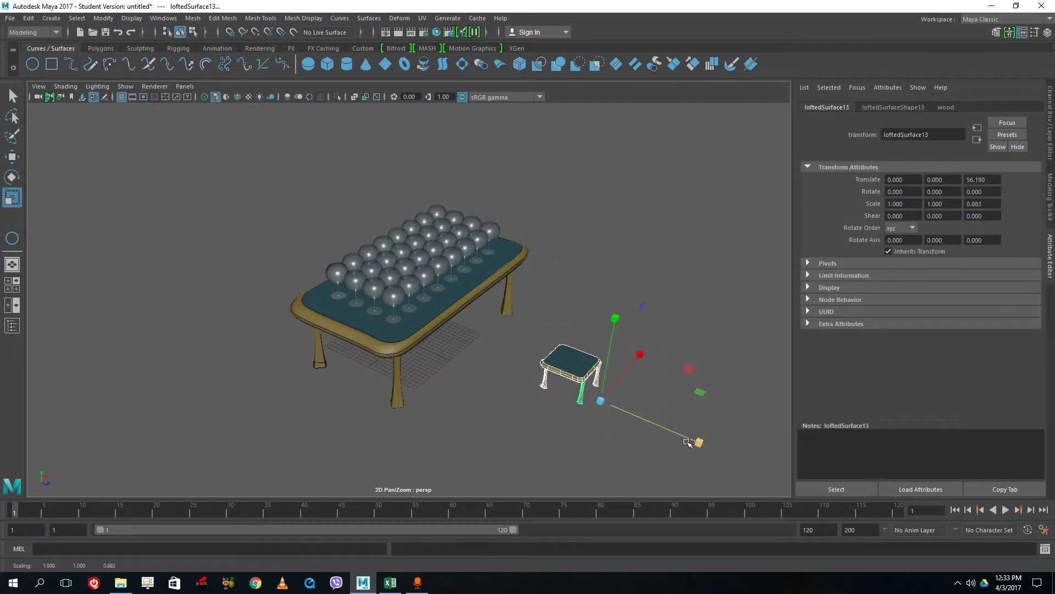
key("ctrl+z")
scroll(691, 442, "up", 2)
key("ctrl+g")
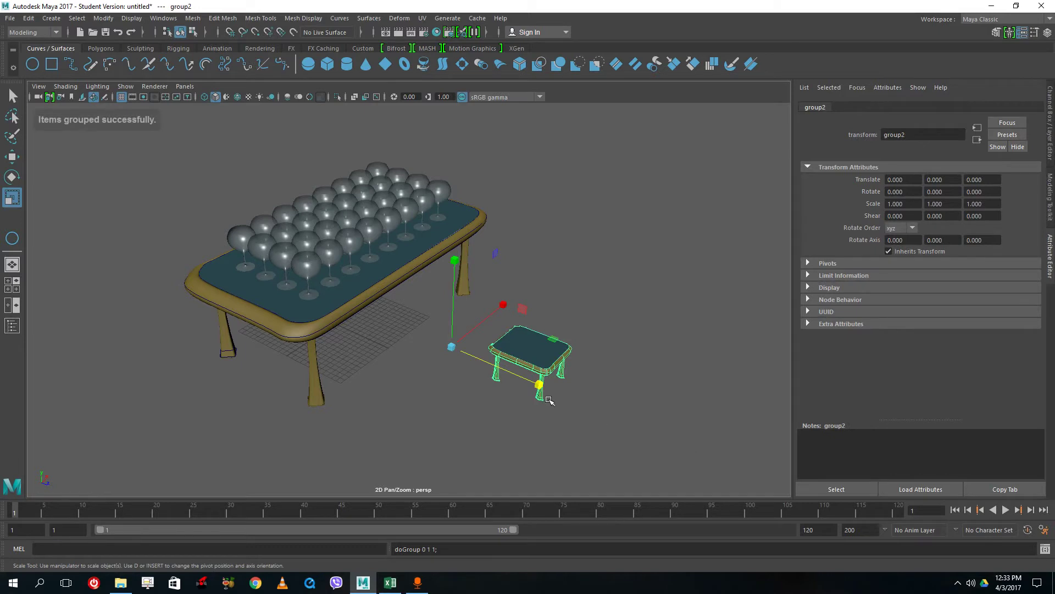
left_click_drag(539, 384, 520, 379)
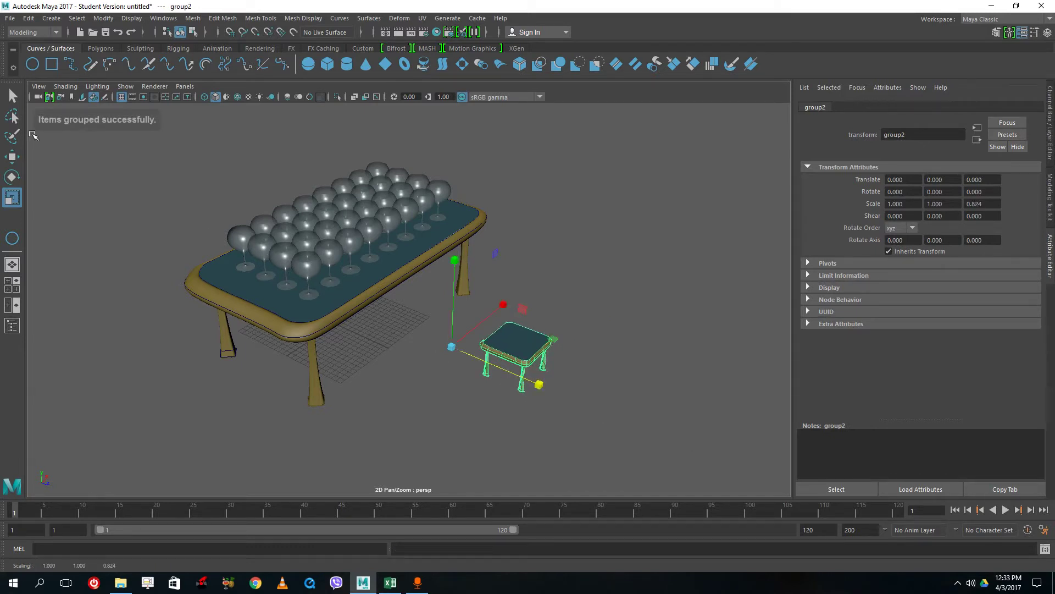
Step: Move the stool group to about -35.3 in Z and -10.7 in Y, level with the feet of the large table
left_click(12, 157)
left_click_drag(490, 332, 537, 292, "alt")
key("space")
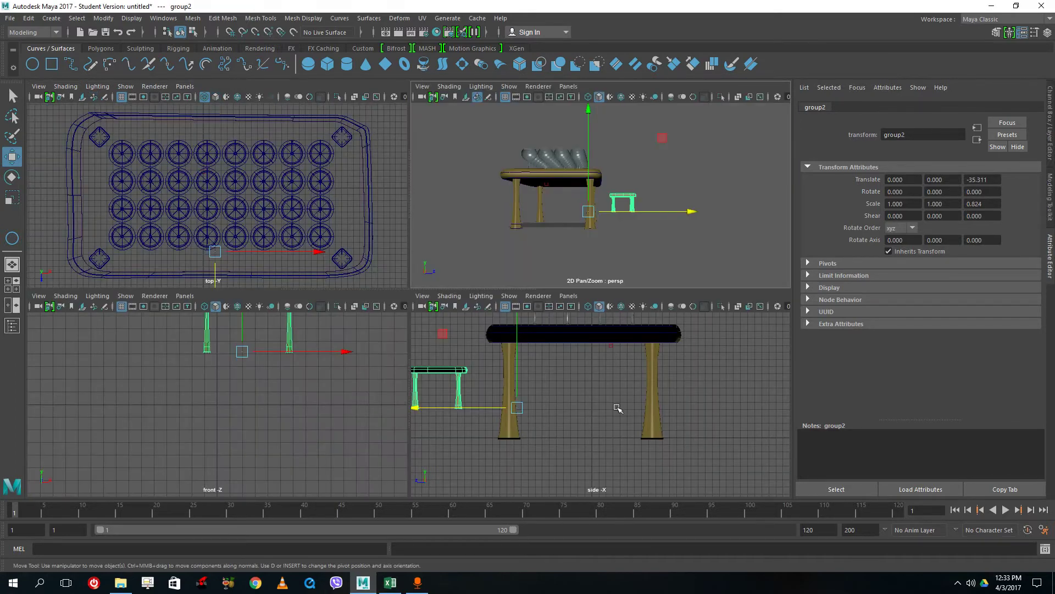
key("space")
scroll(292, 253, "down", 2)
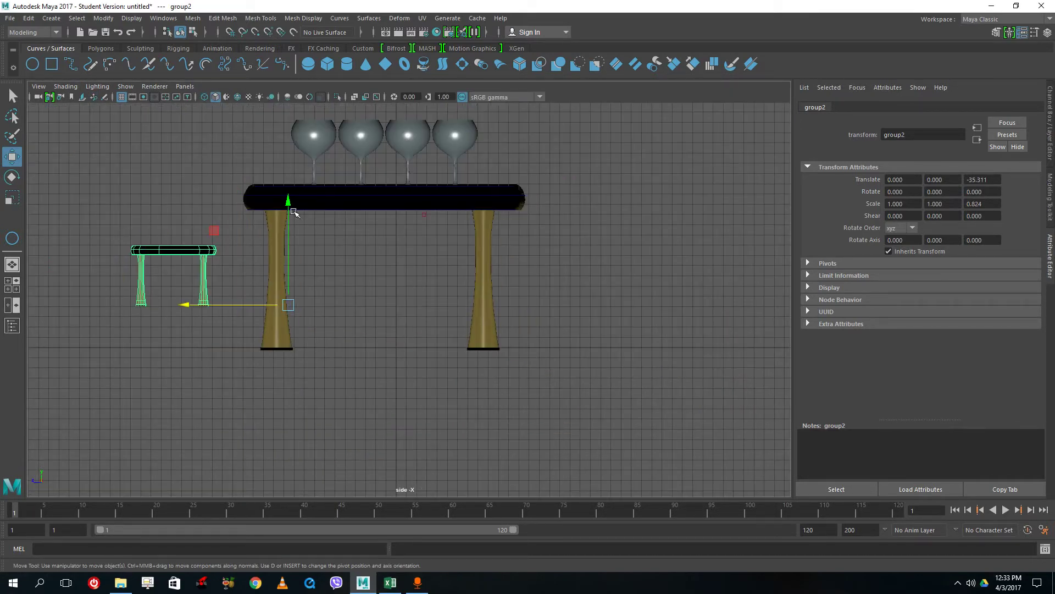
left_click_drag(294, 213, 281, 251)
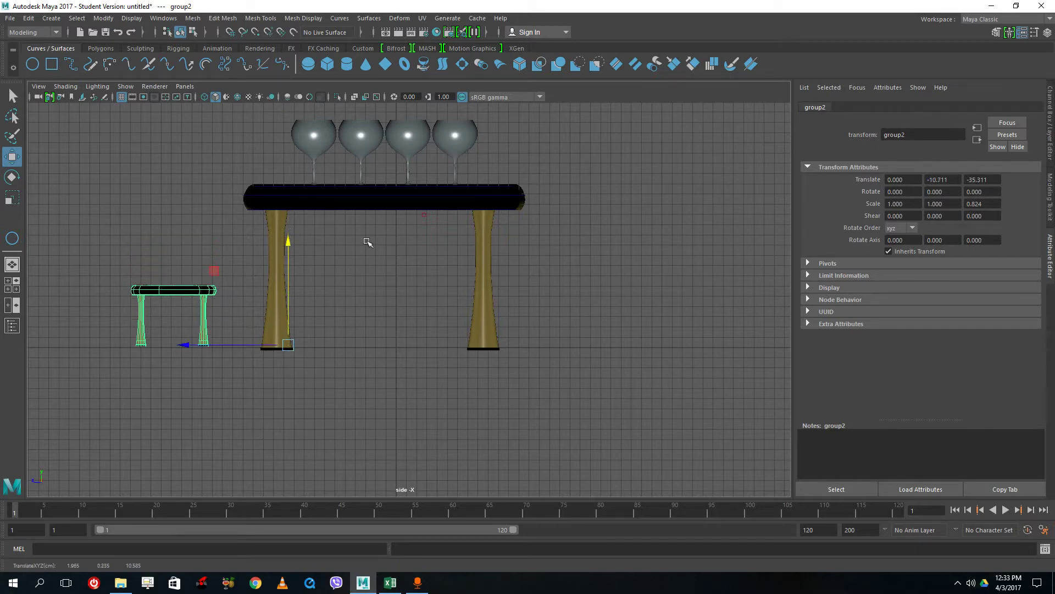
Step: Duplicate the stool three times along X to make an evenly spaced row of four beside the table's long side
key("space")
key("space")
left_click_drag(589, 308, 474, 323, "alt")
key("ctrl+d")
key("shift+d")
key("shift+d")
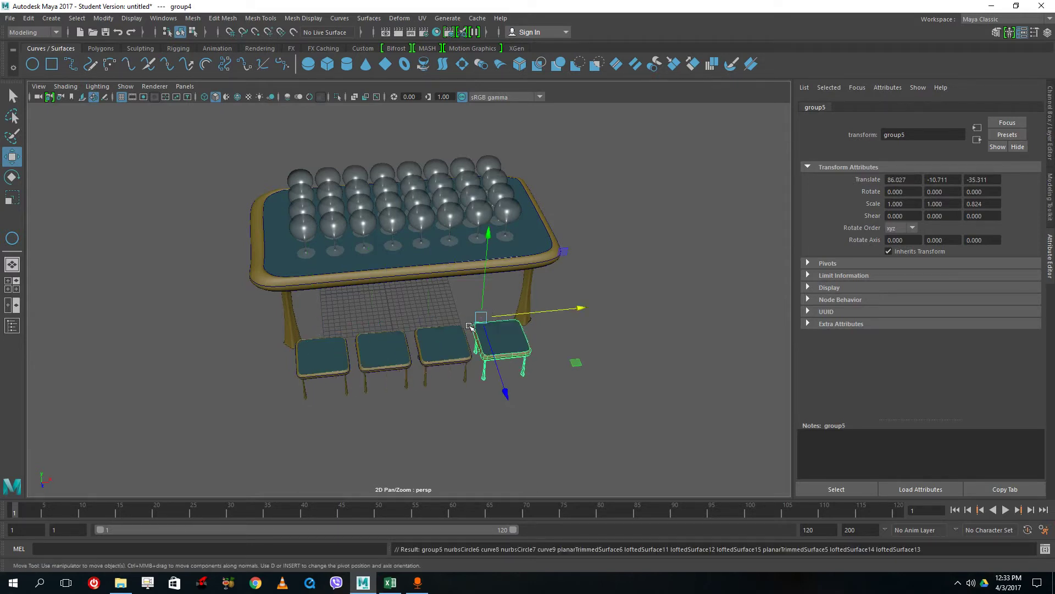
Step: Select the four stools and shift the row along X to centre it against the table's long side
left_click_drag(594, 426, 281, 330, "alt")
left_click_drag(479, 353, 487, 351)
key("space")
key("space")
scroll(424, 334, "down", 5)
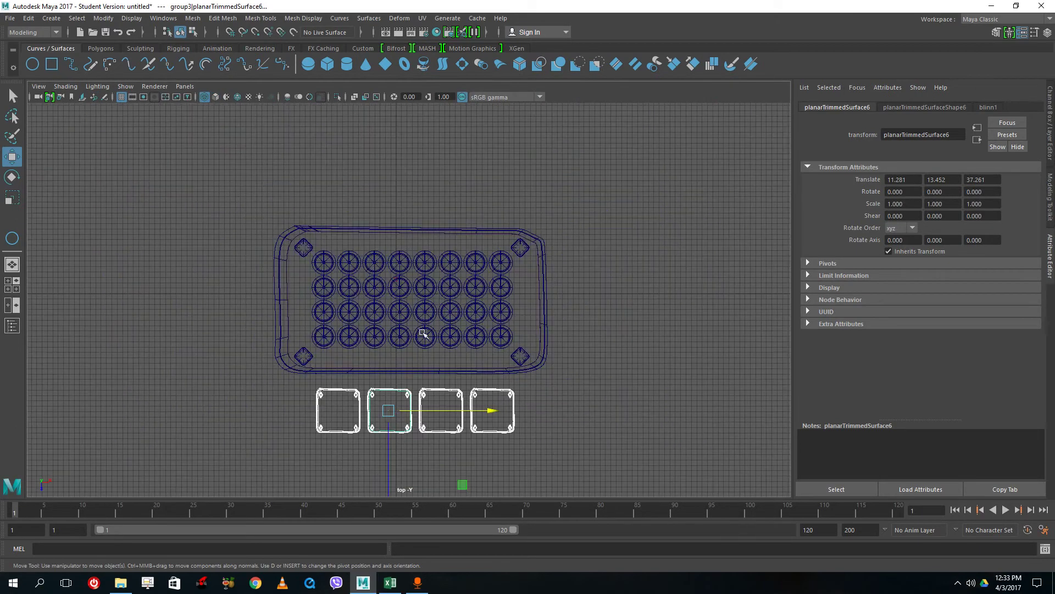
left_click_drag(482, 410, 478, 409)
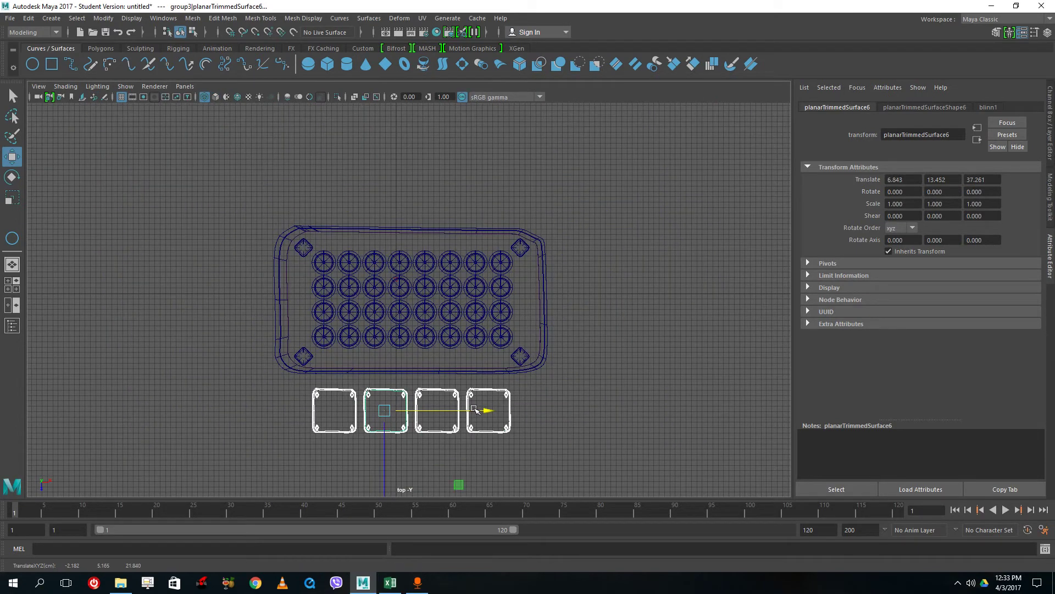
Step: Duplicate the row of four stools and move the copy to the opposite long side of the table
key("ctrl+d")
key("ctrl+d")
left_click_drag(384, 447, 568, 252)
key("space")
key("space")
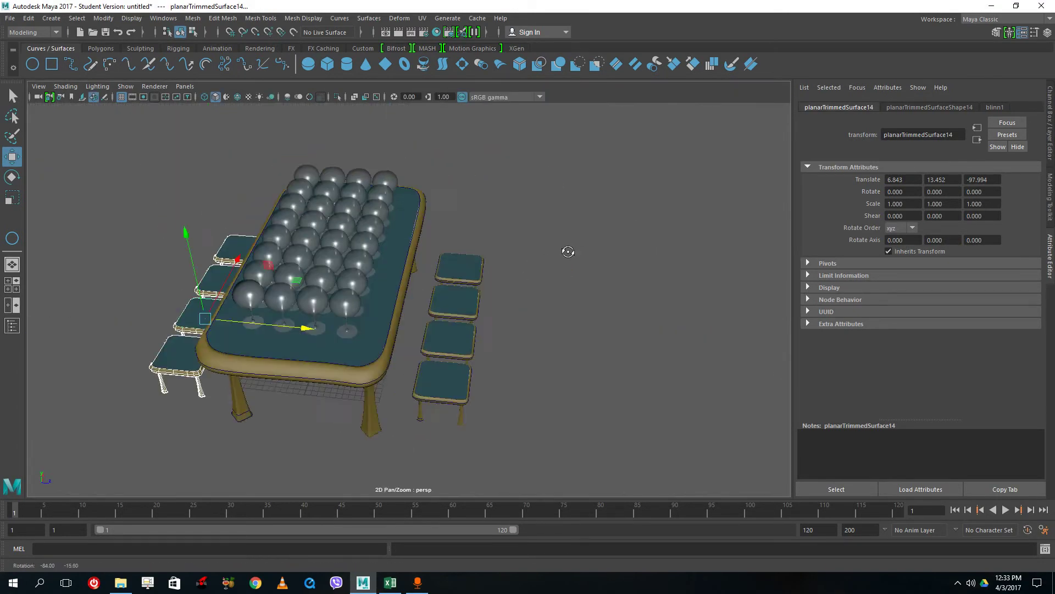
Step: Select the whole set of table, goblets and stools and duplicate it twice along Z to form a row of three evenly spaced sets
scroll(553, 249, "down", 5)
scroll(436, 278, "up", 4)
mouse_move(436, 278)
left_mouse_down("alt")
mouse_move(466, 259)
mouse_move(417, 280)
left_mouse_up("alt")
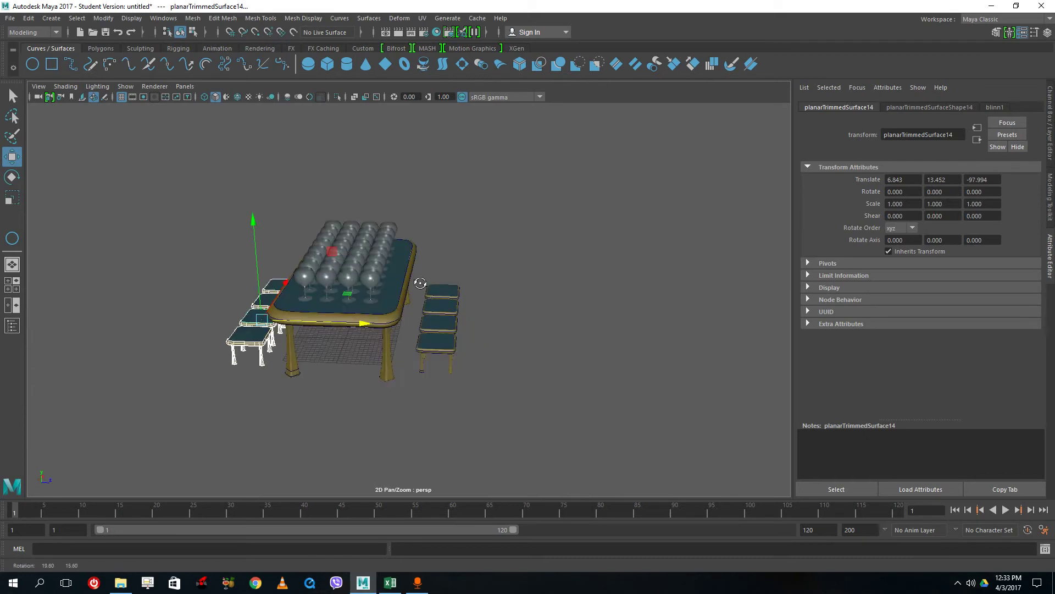
left_click(595, 333)
left_click_drag(546, 434, 154, 143)
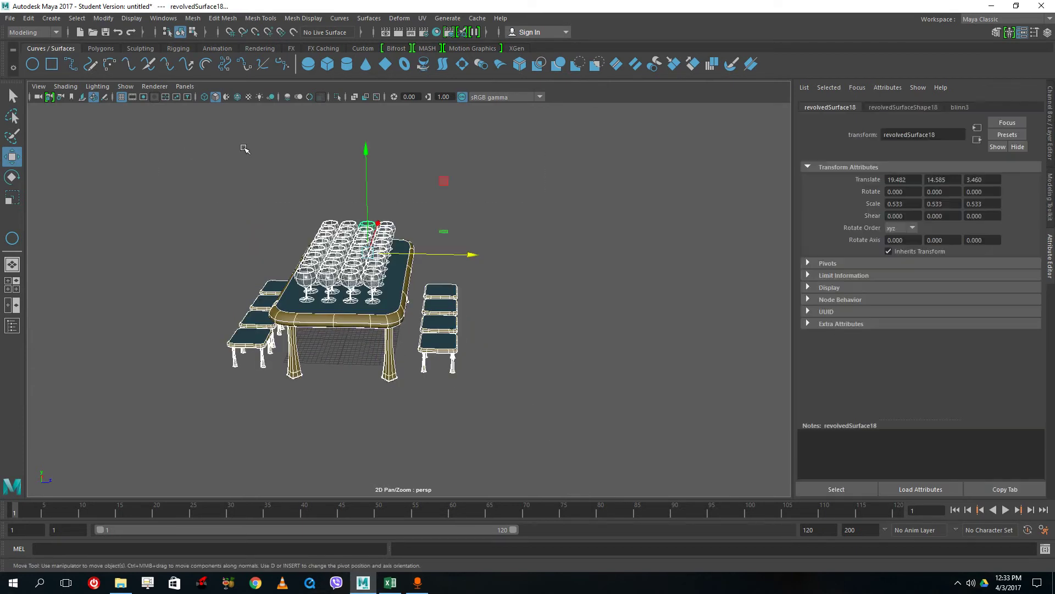
scroll(264, 151, "down", 6)
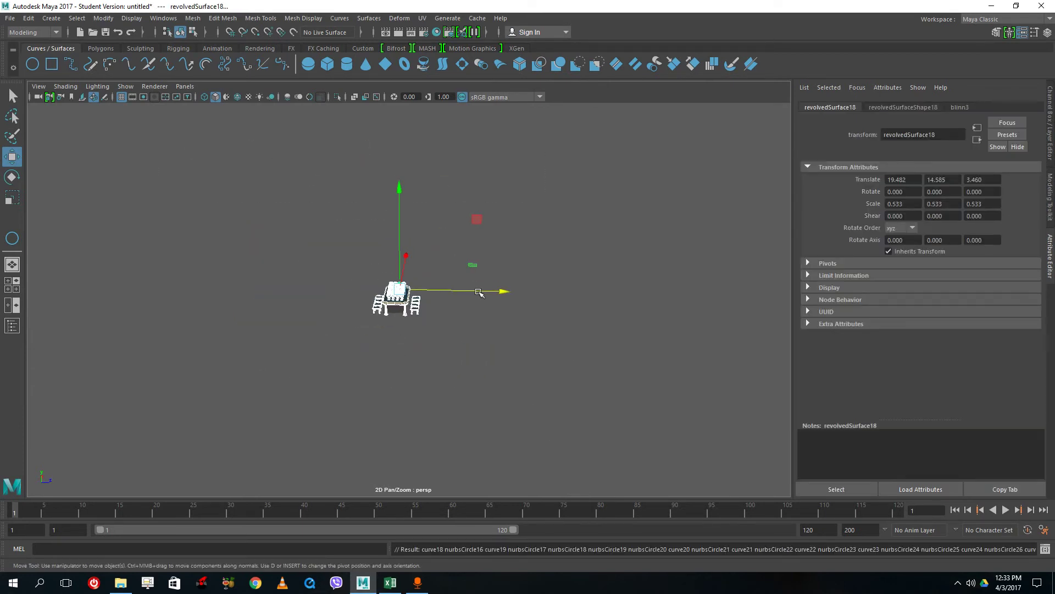
left_click_drag(483, 292, 532, 299)
key("shift+d")
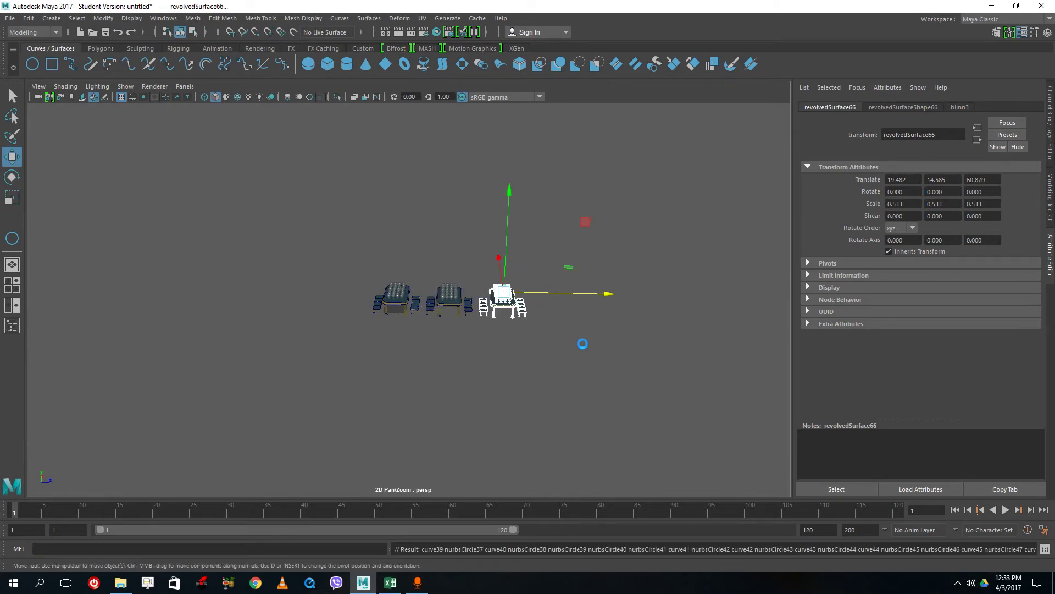
Step: Repeat the offset duplicate of the table set three more times along Z to extend the row to six evenly spaced sets
key("shift+d")
key("shift+d")
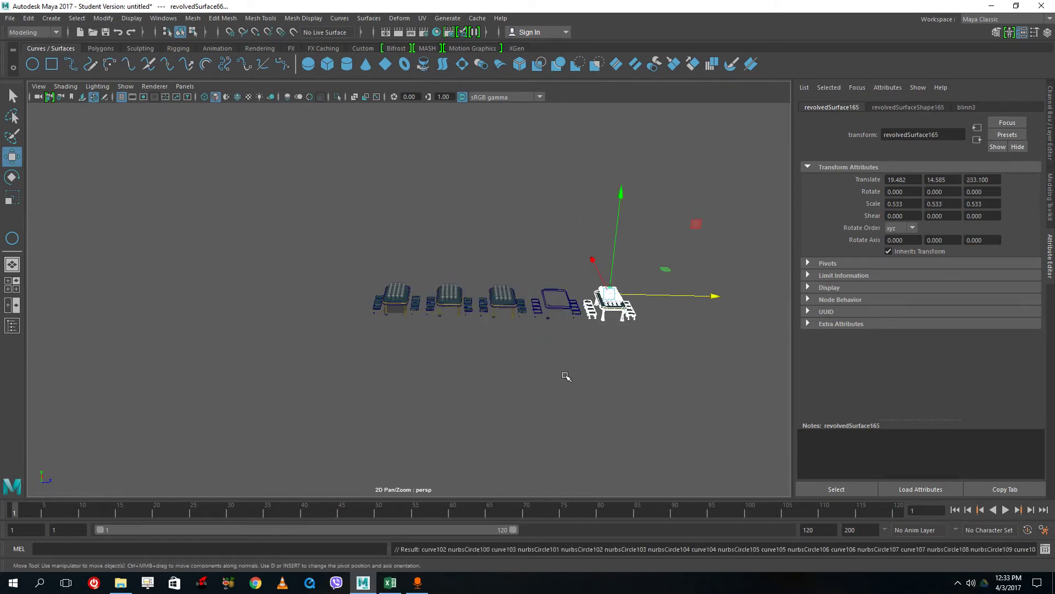
left_click_drag(567, 376, 562, 372, "alt")
left_click_drag(597, 335, 647, 396, "alt")
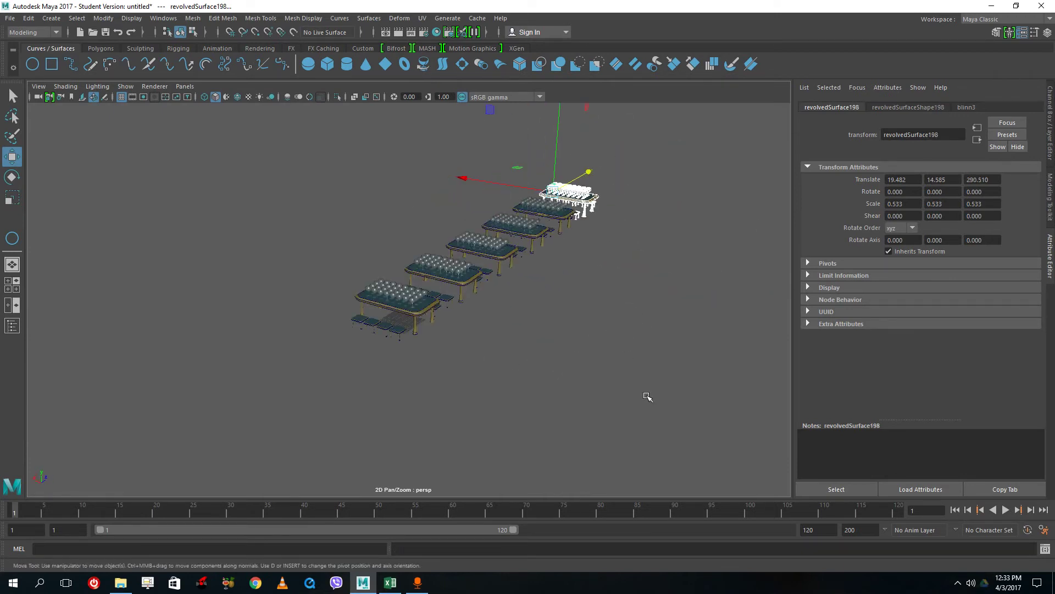
Step: Select all six table sets, duplicate them and move the copy along X to form a second parallel row beside the first
left_click_drag(704, 439, 122, 104)
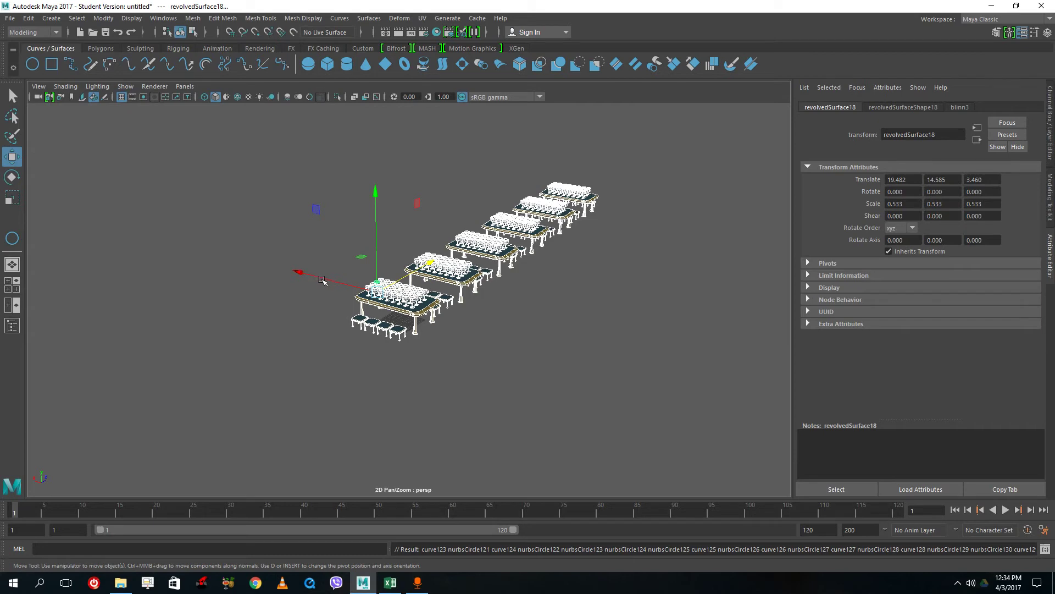
left_click_drag(322, 280, 316, 277)
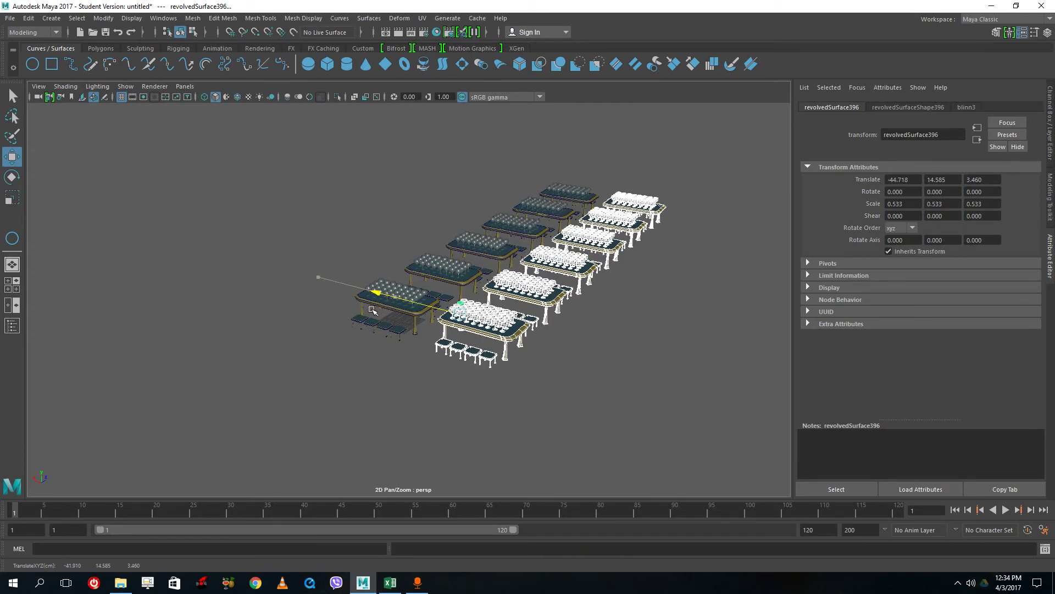
left_click(659, 300)
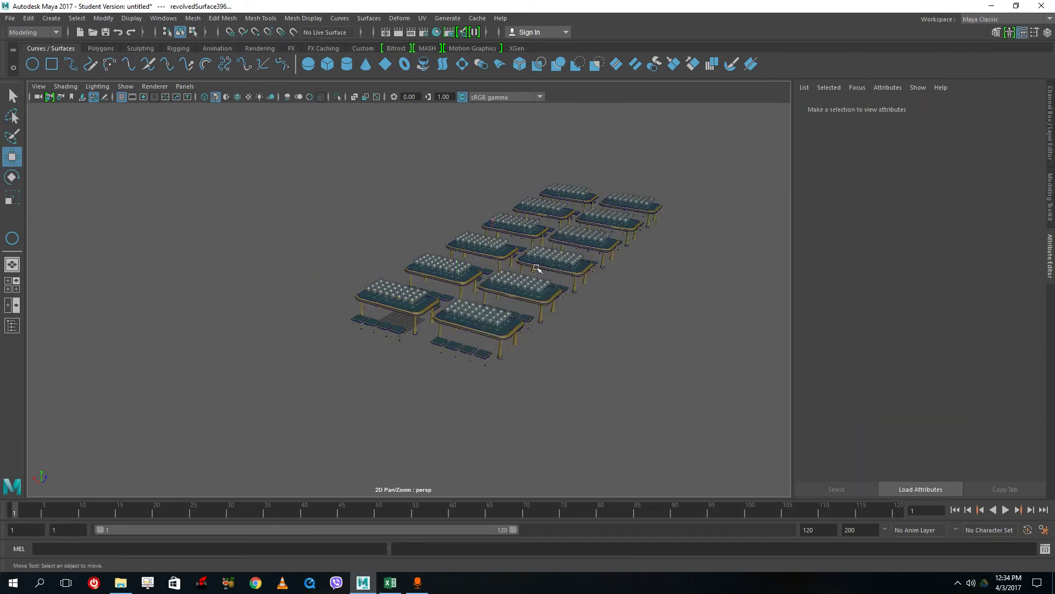
Step: Examine the two rows of tables, goblets and stools up close and from a low angle
left_click_drag(537, 268, 608, 262, "alt")
scroll(608, 261, "up", 3)
left_click_drag(677, 244, 528, 250, "alt")
scroll(529, 250, "up", 5)
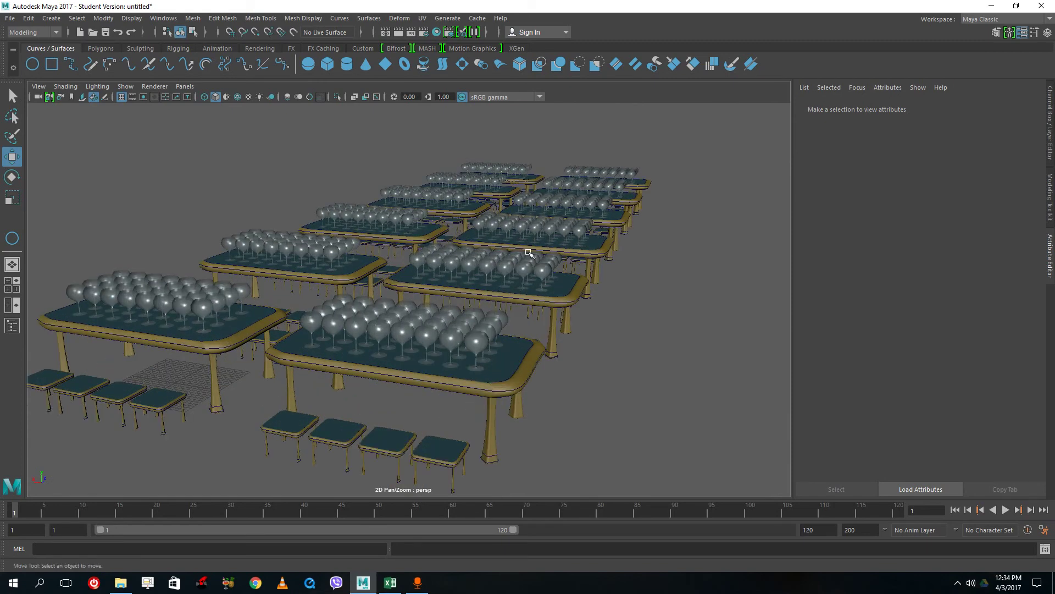
middle_click_drag(532, 252, 603, 218, "alt")
scroll(604, 218, "down", 8)
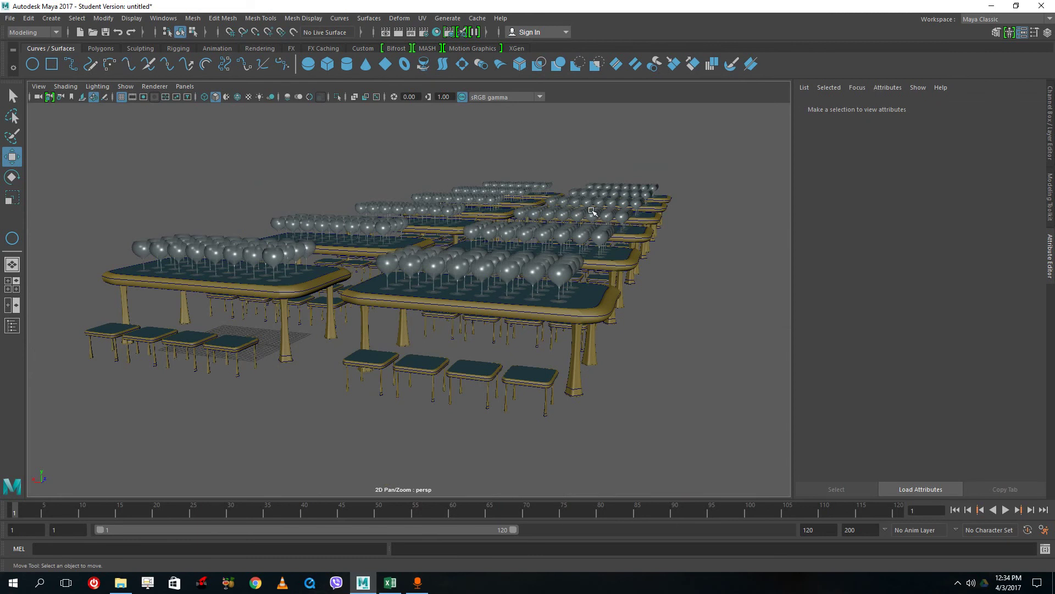